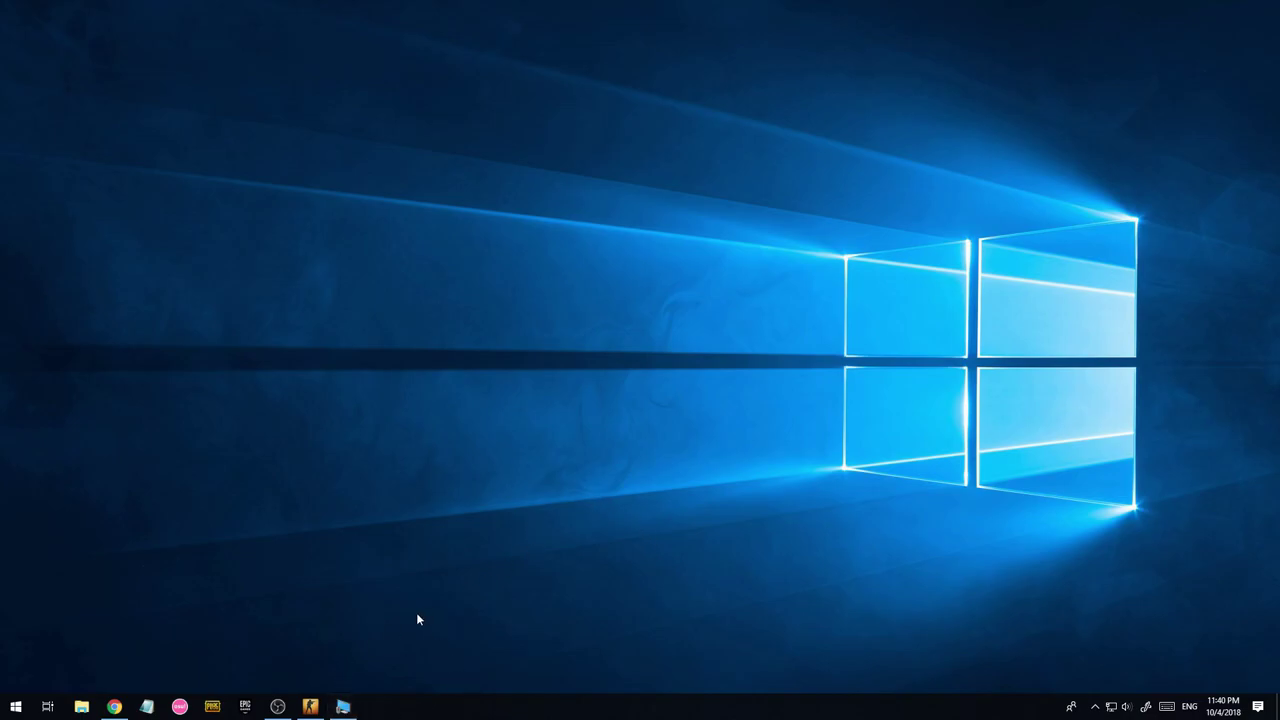
Bring up OBS Studio and add a new scene named TEST.
{"action": "left_click", "coordinate": [114, 706]}
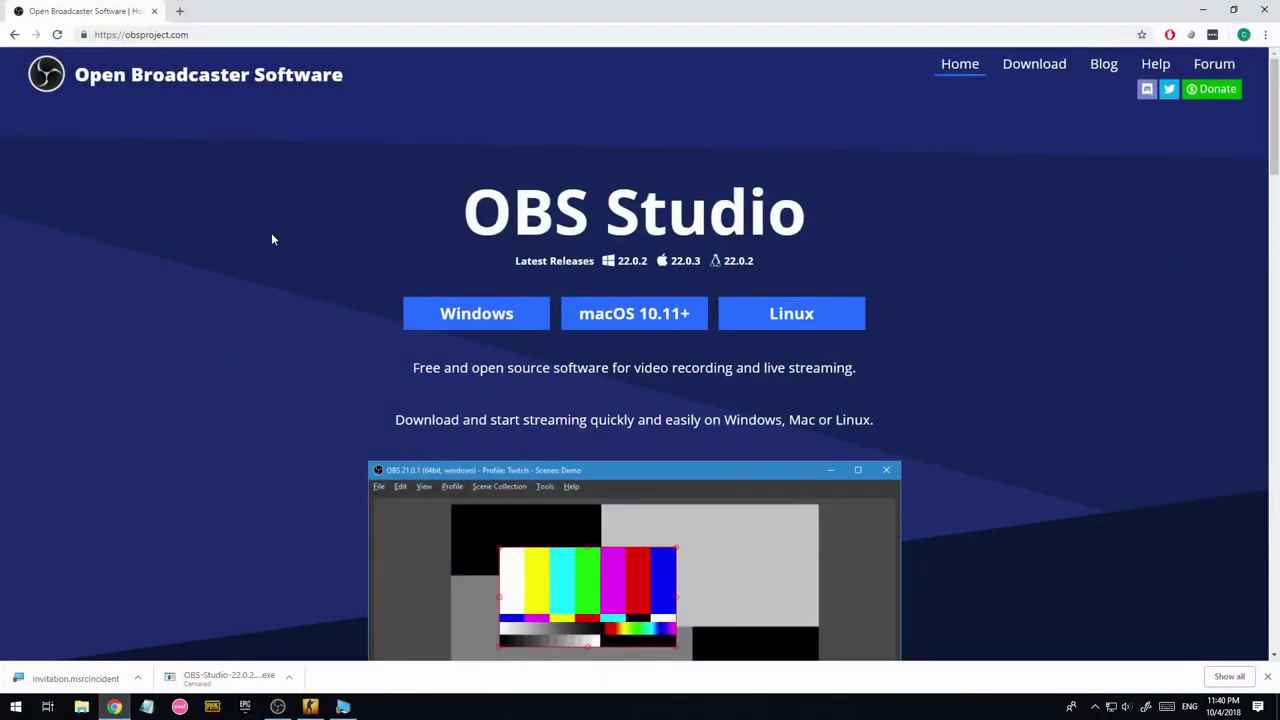
{"action": "left_click", "coordinate": [1203, 10]}
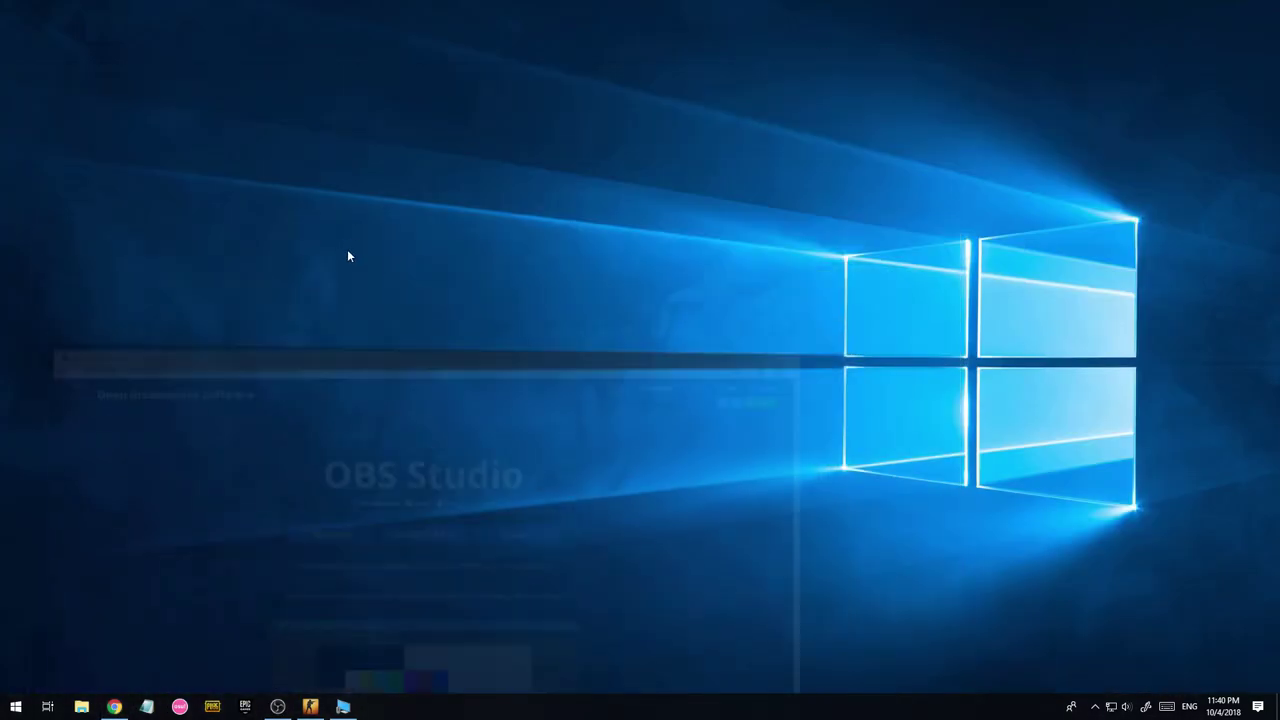
{"action": "left_click", "coordinate": [279, 708]}
{"action": "scroll", "coordinate": [585, 612], "scroll_direction": "down", "scroll_amount": 2}
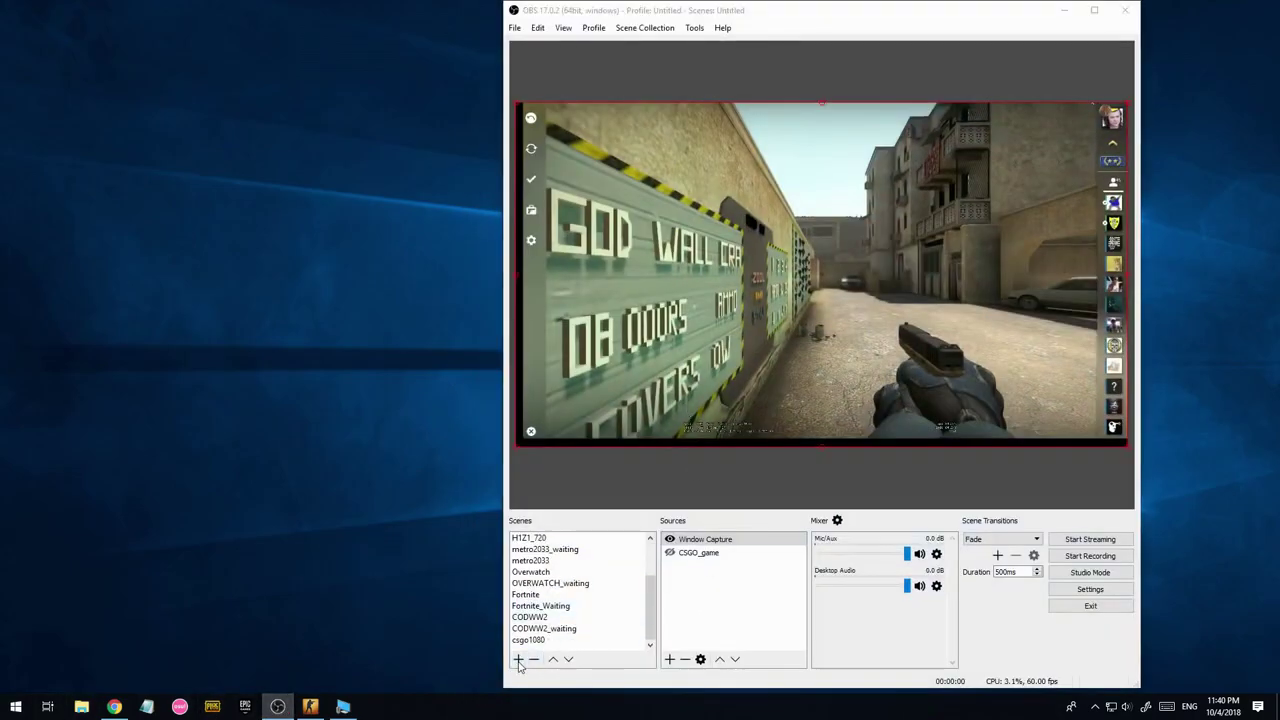
{"action": "left_click", "coordinate": [518, 659]}
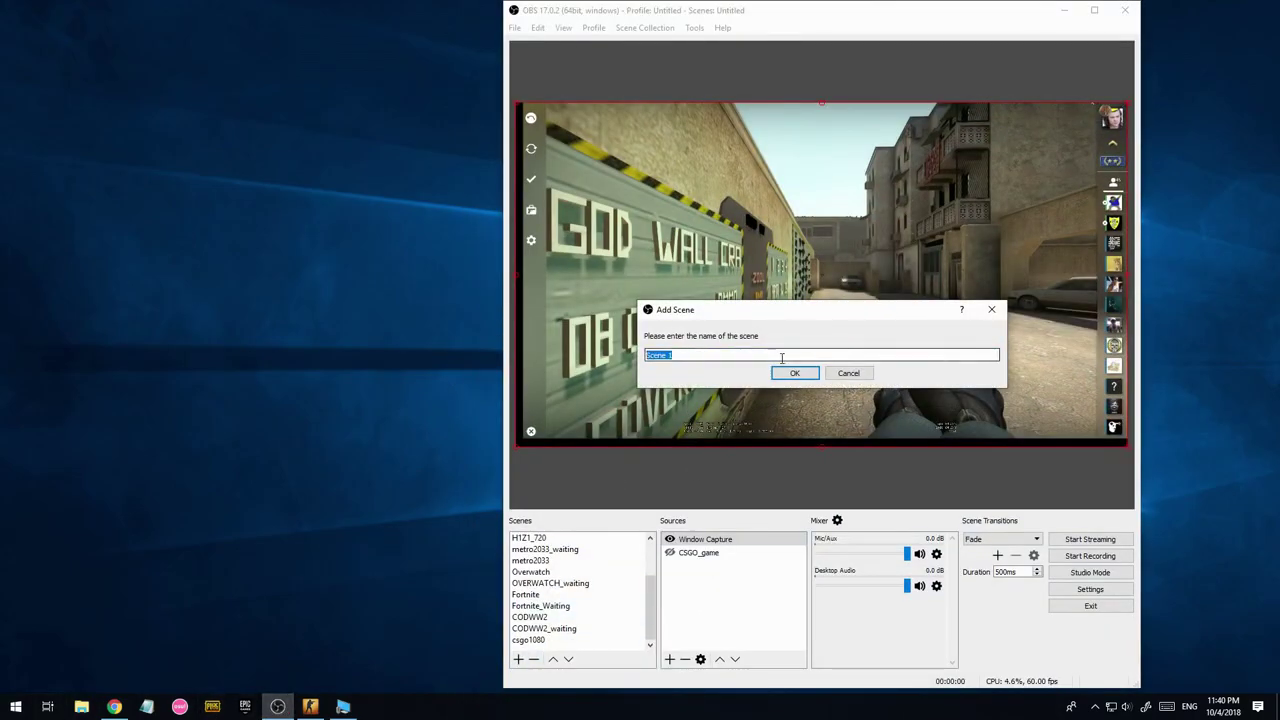
{"action": "type", "text": "TEST"}
{"action": "key", "text": "Return"}
Add a Game Capture source capturing the specific Counter-Strike: Global Offensive window.
{"action": "left_click", "coordinate": [669, 659]}
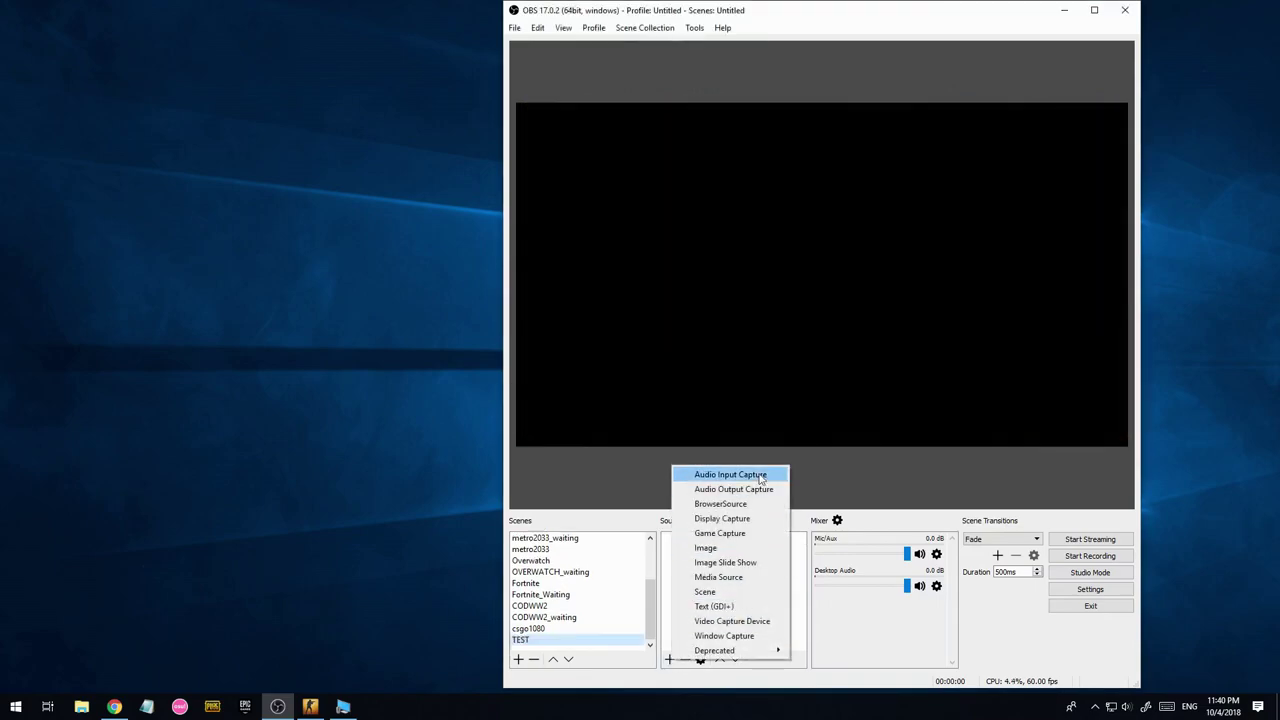
{"action": "left_click", "coordinate": [735, 532]}
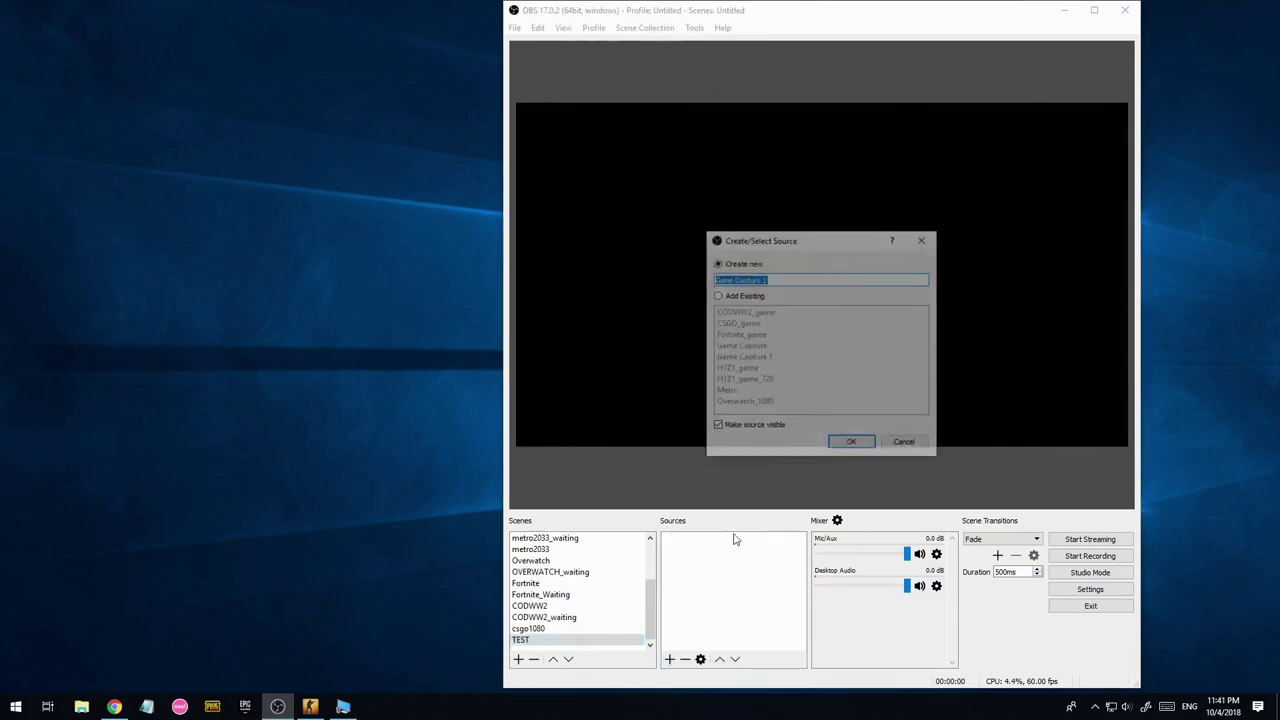
{"action": "left_click", "coordinate": [851, 442]}
{"action": "left_click", "coordinate": [714, 418]}
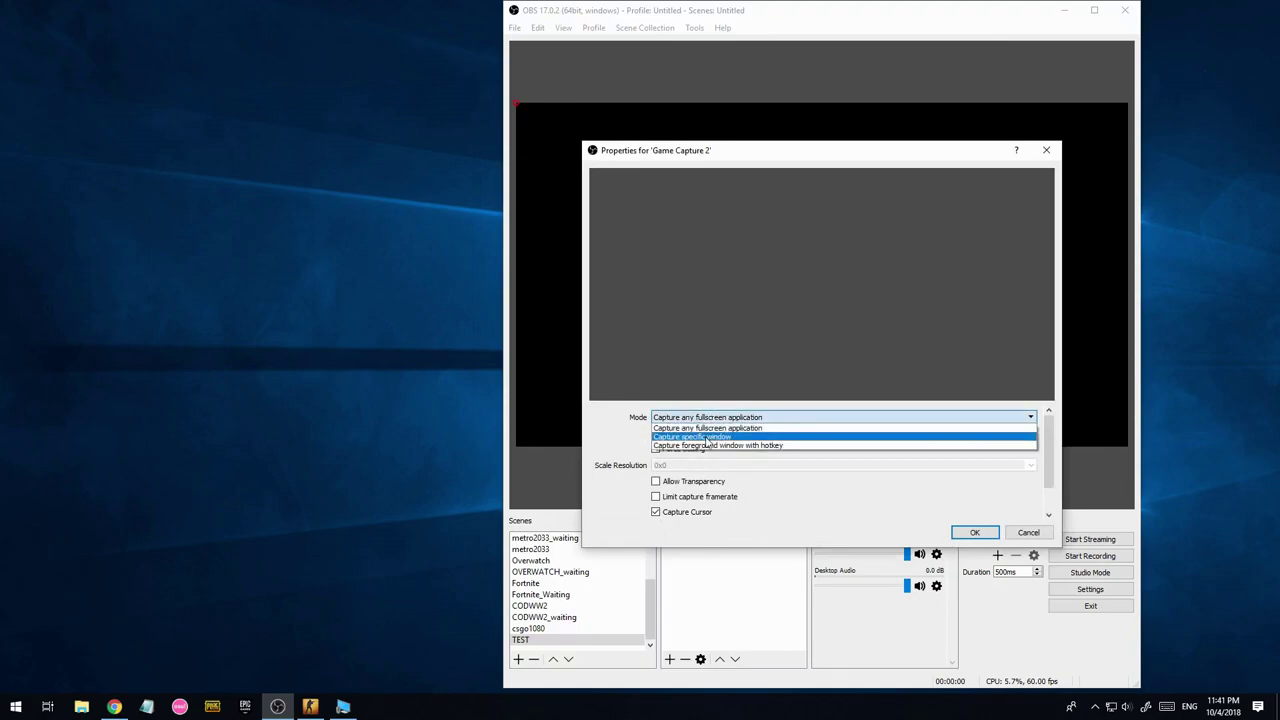
{"action": "left_click", "coordinate": [712, 434]}
{"action": "left_click", "coordinate": [696, 401]}
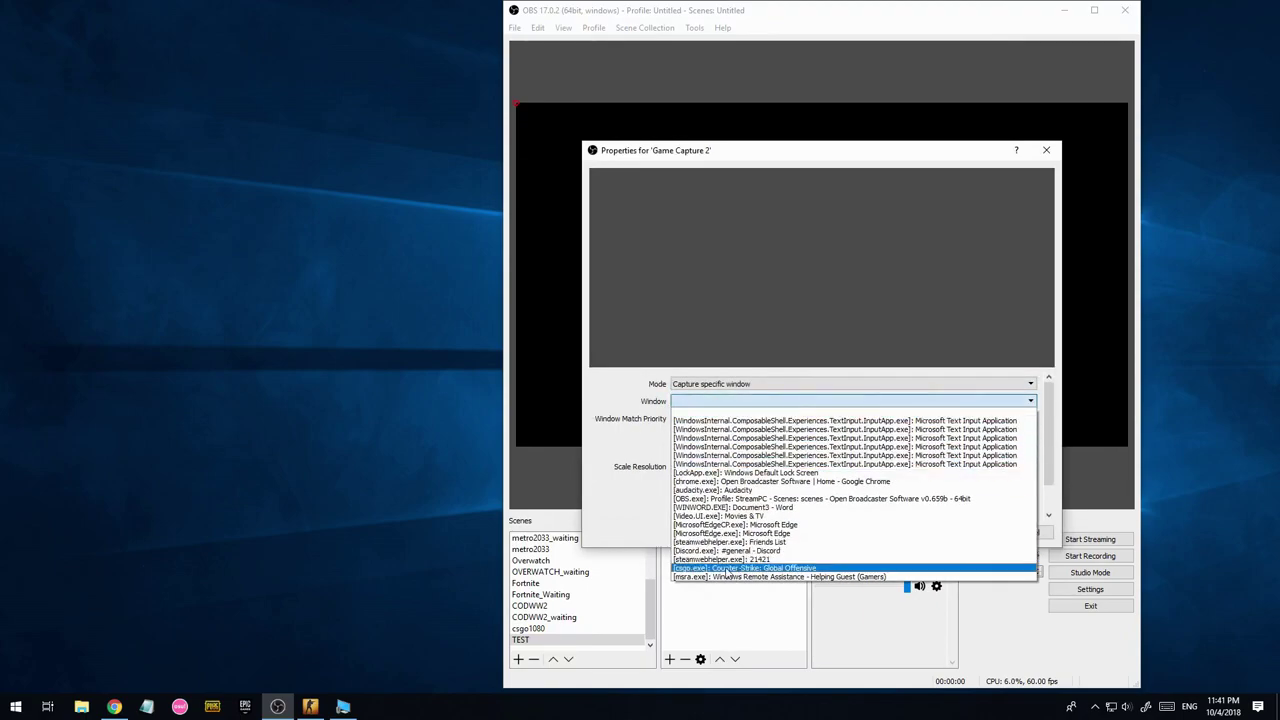
{"action": "left_click", "coordinate": [730, 568]}
Briefly check the running CS:GO game, then confirm the Game Capture properties.
{"action": "left_click", "coordinate": [310, 706]}
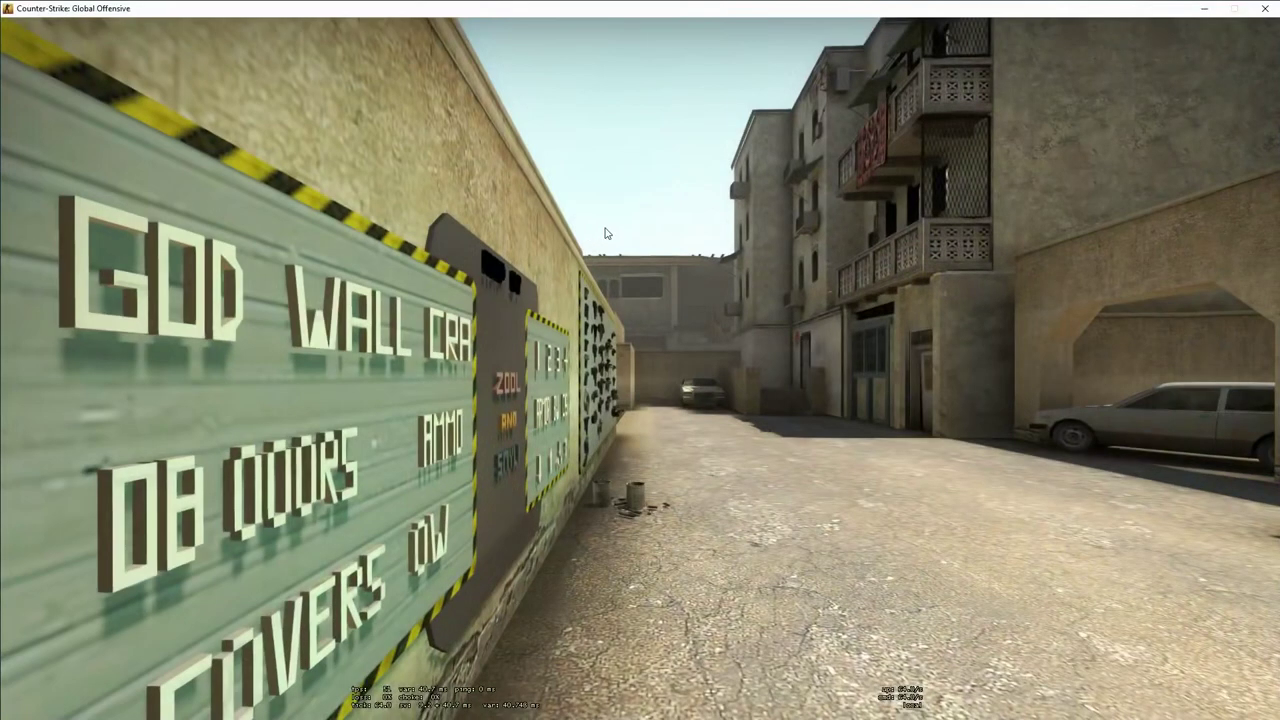
{"action": "left_click", "coordinate": [1205, 10]}
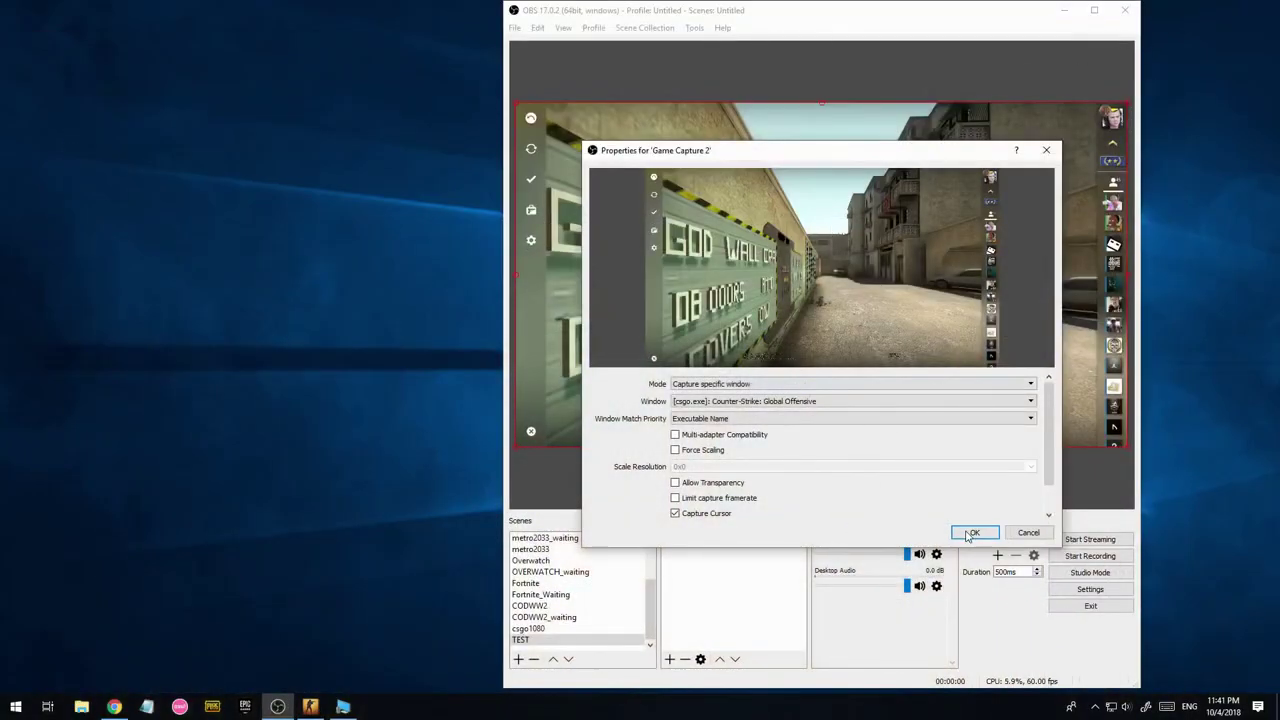
{"action": "left_click", "coordinate": [973, 533]}
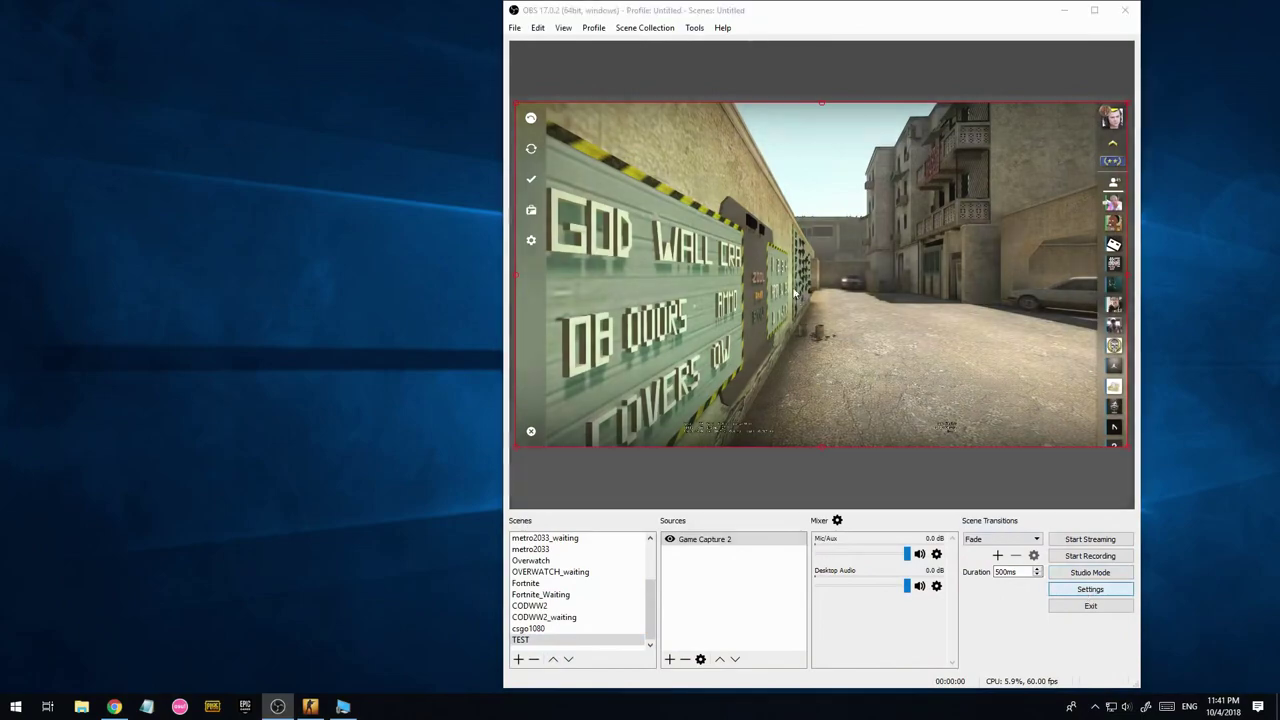
{"action": "left_click", "coordinate": [1090, 589]}
Reveal and replace the stream key for the custom RTMP server with a new key.
{"action": "left_click", "coordinate": [550, 160]}
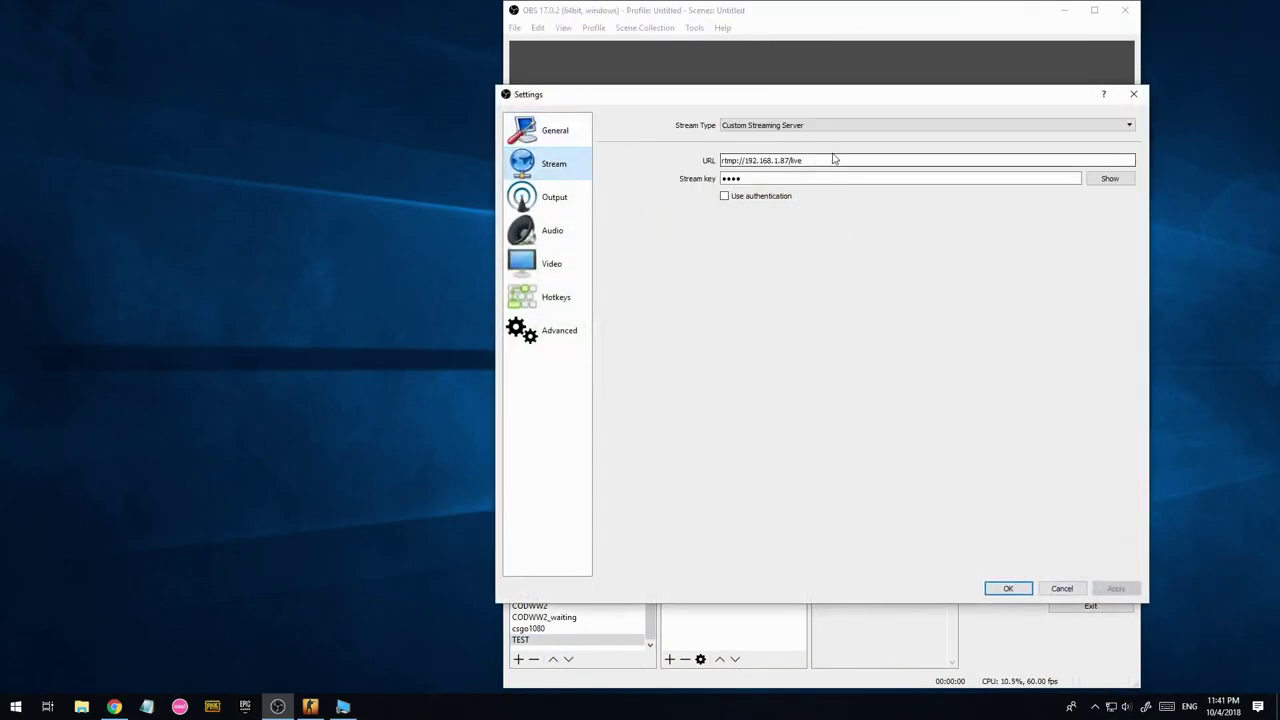
{"action": "left_click_drag", "start_coordinate": [836, 162], "coordinate": [718, 161]}
{"action": "left_click", "coordinate": [760, 161]}
{"action": "left_click_drag", "start_coordinate": [836, 162], "coordinate": [697, 138]}
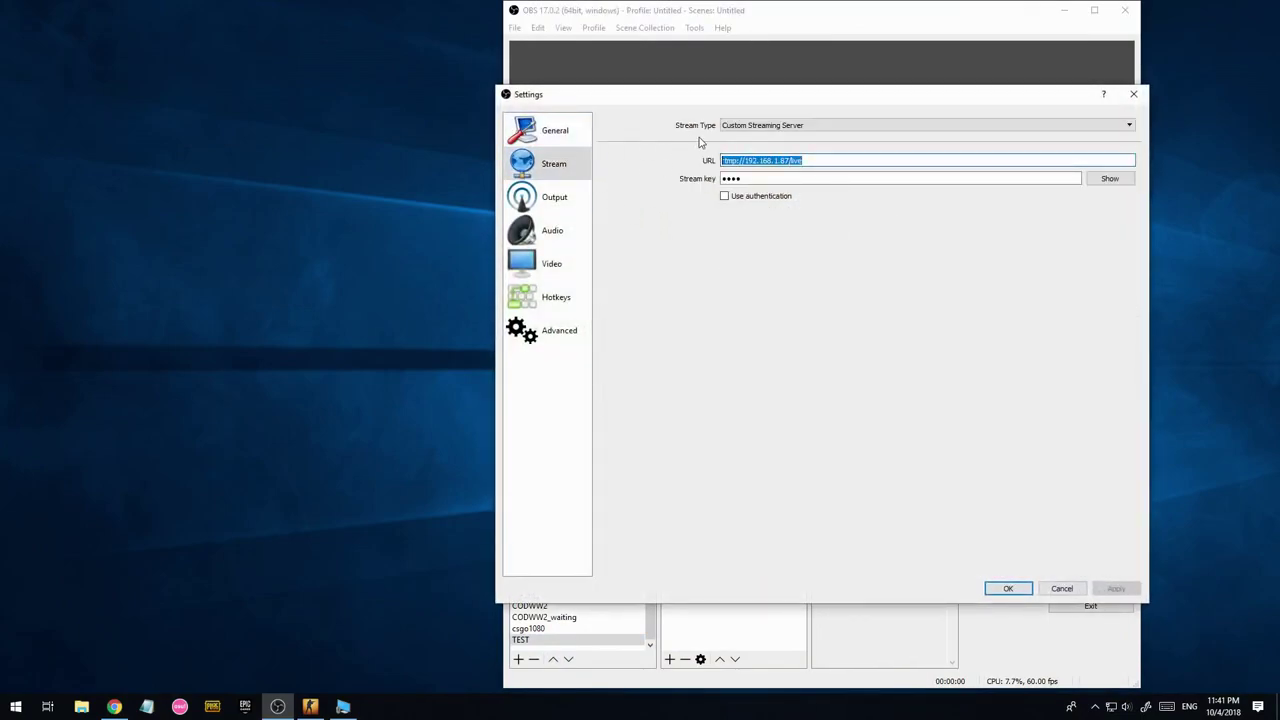
{"action": "left_click", "coordinate": [1110, 178]}
{"action": "double_click", "coordinate": [758, 177]}
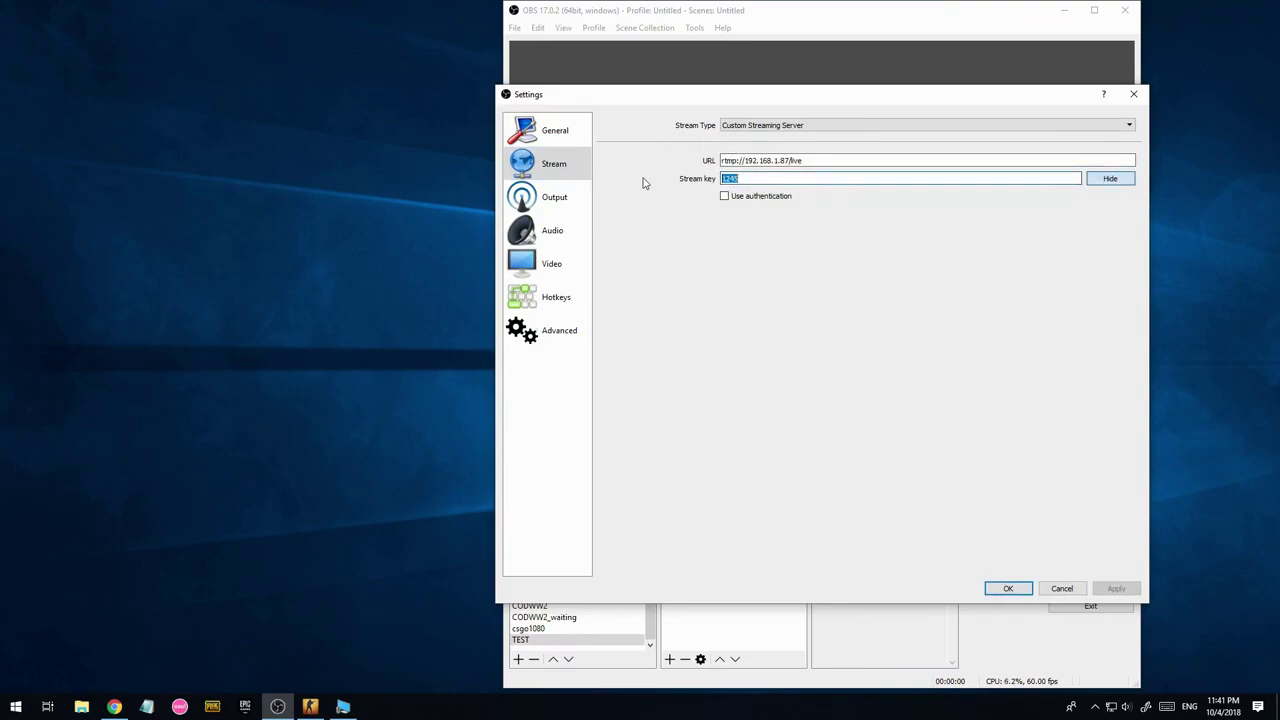
{"action": "type", "text": "12"}
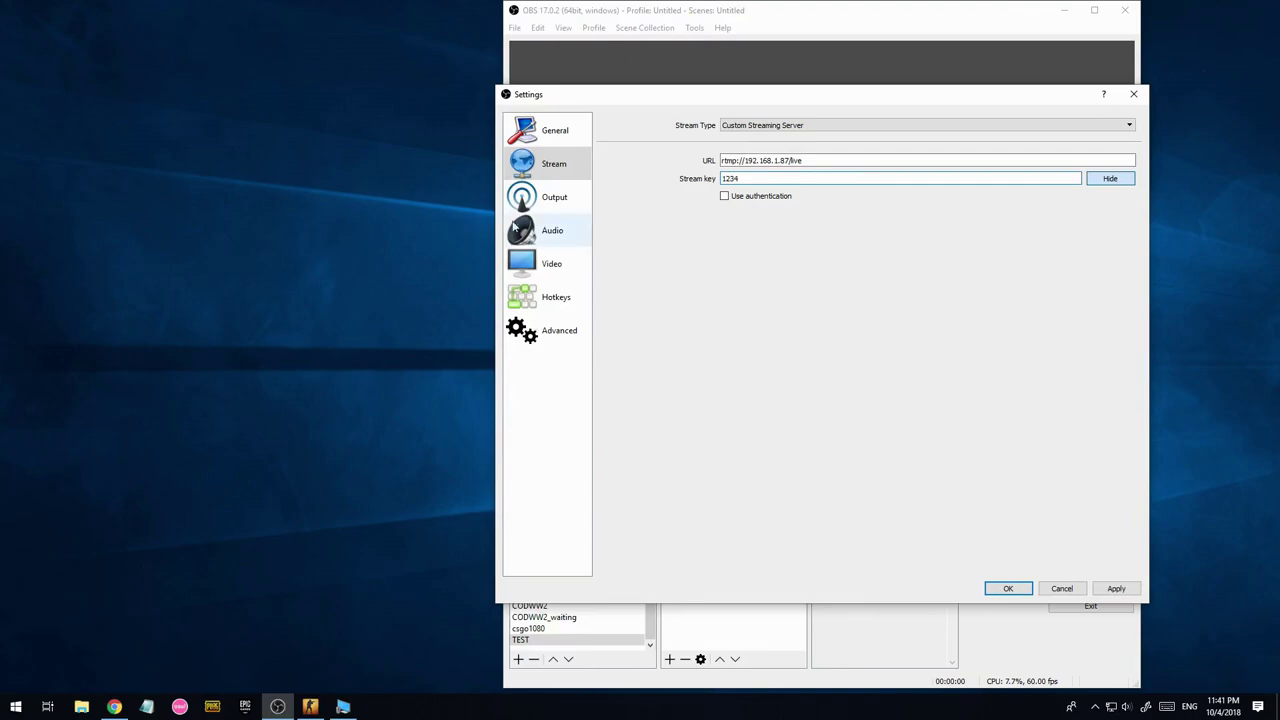
Review streaming output: rescale off, NVENC H.264 encoder, bitrate 40000.
{"action": "left_click", "coordinate": [550, 197]}
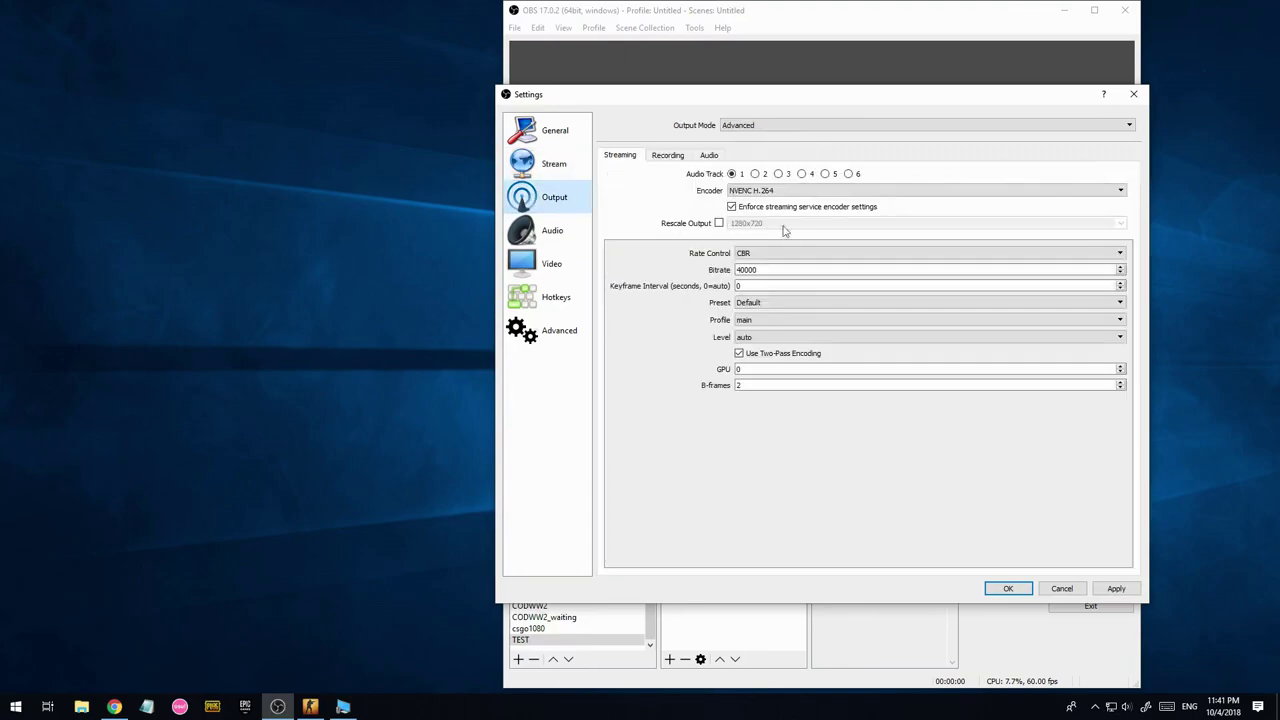
{"action": "left_click", "coordinate": [720, 224]}
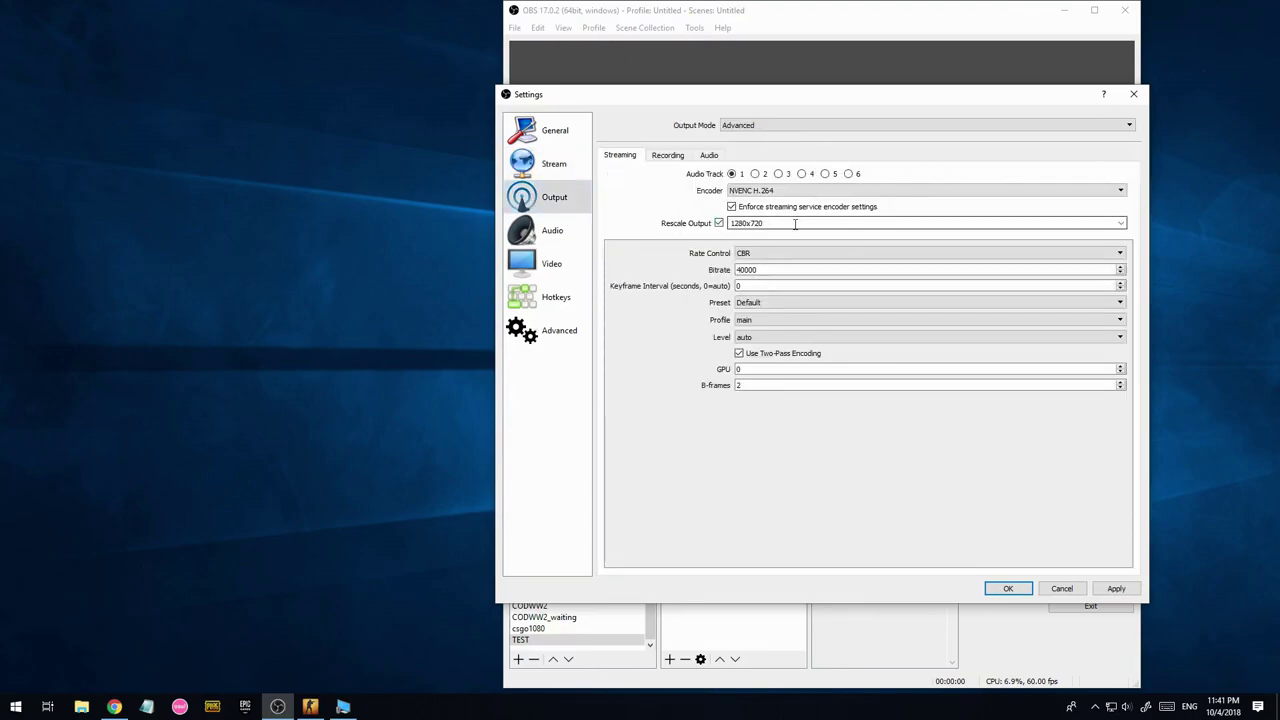
{"action": "left_click", "coordinate": [719, 224]}
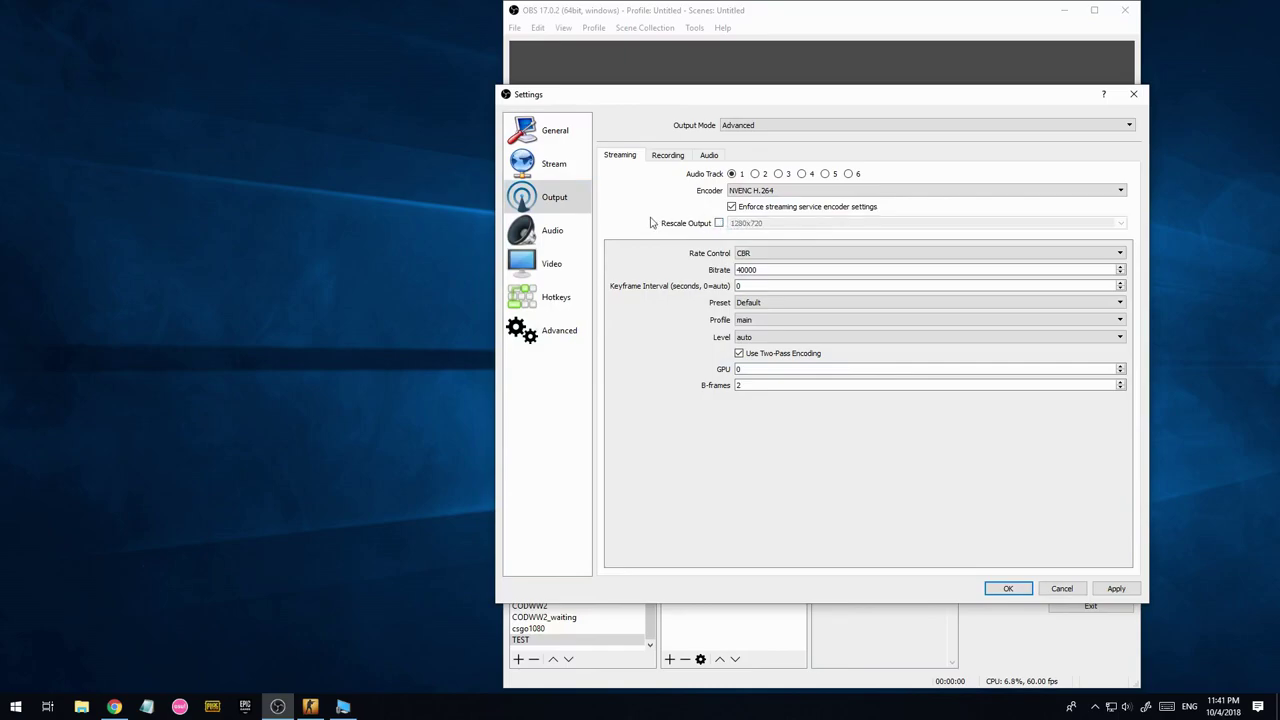
{"action": "left_click", "coordinate": [737, 191]}
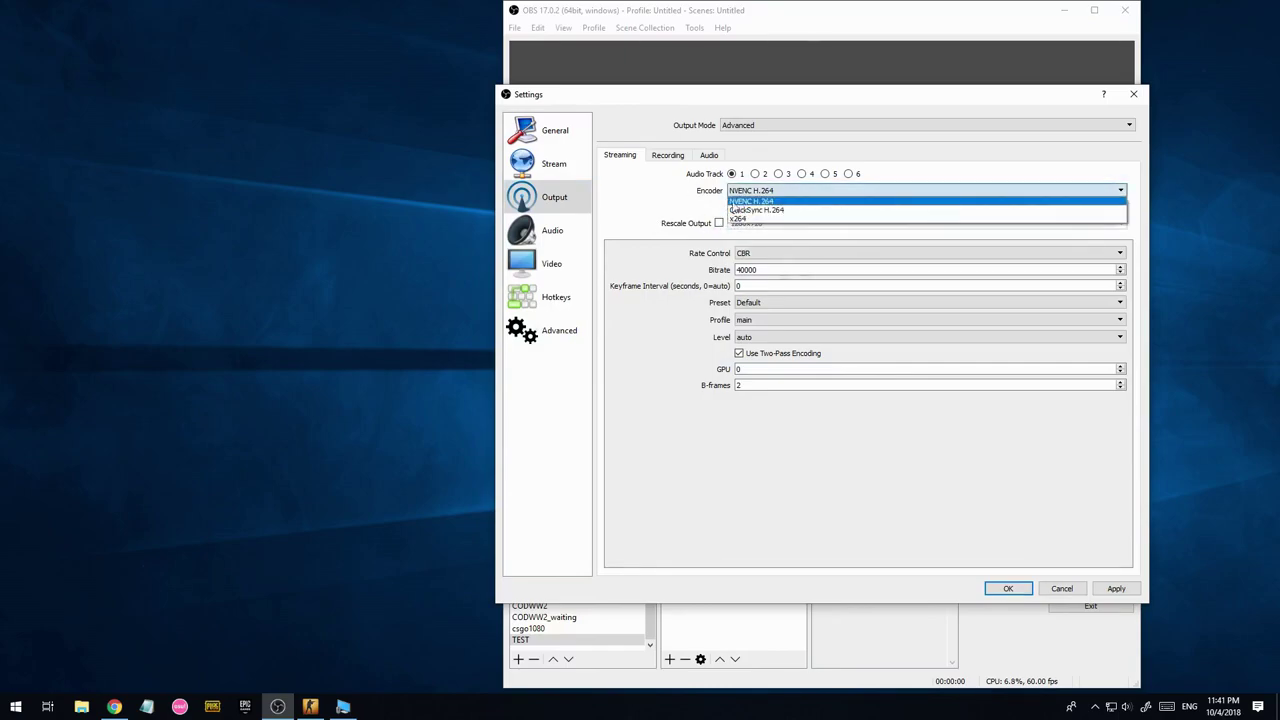
{"action": "left_click", "coordinate": [733, 203]}
{"action": "double_click", "coordinate": [769, 269]}
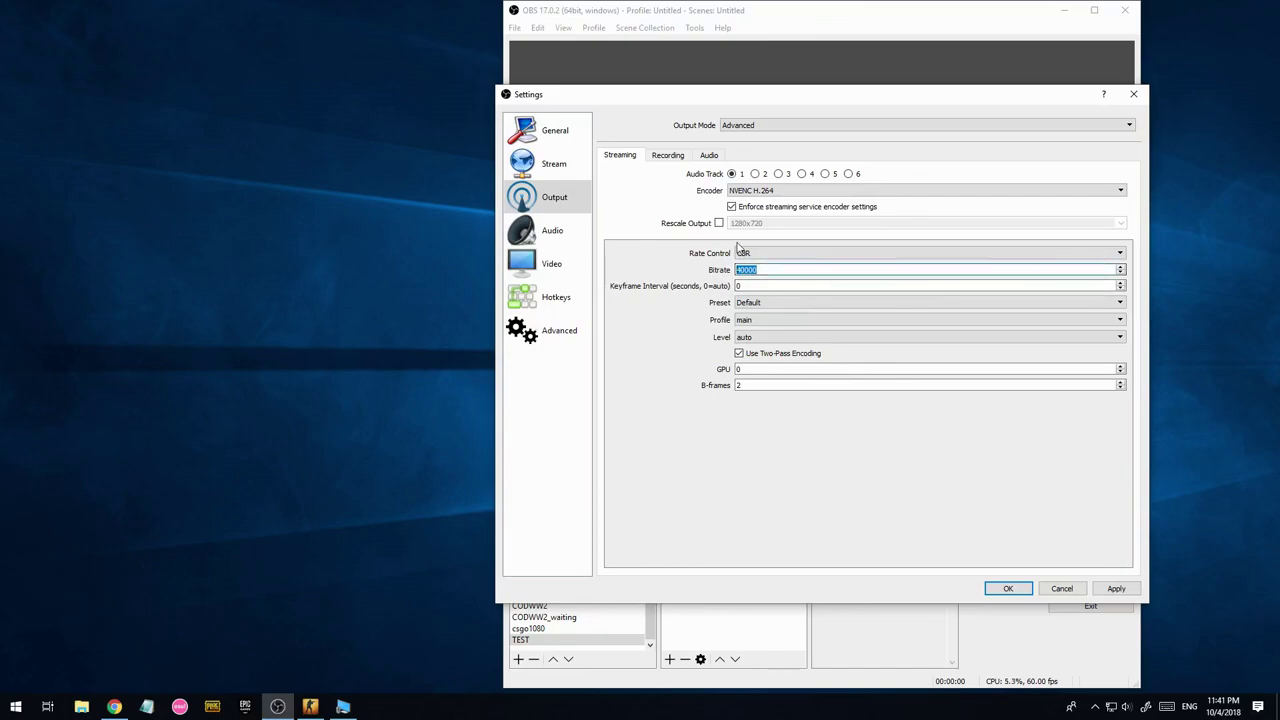
{"action": "left_click", "coordinate": [552, 238]}
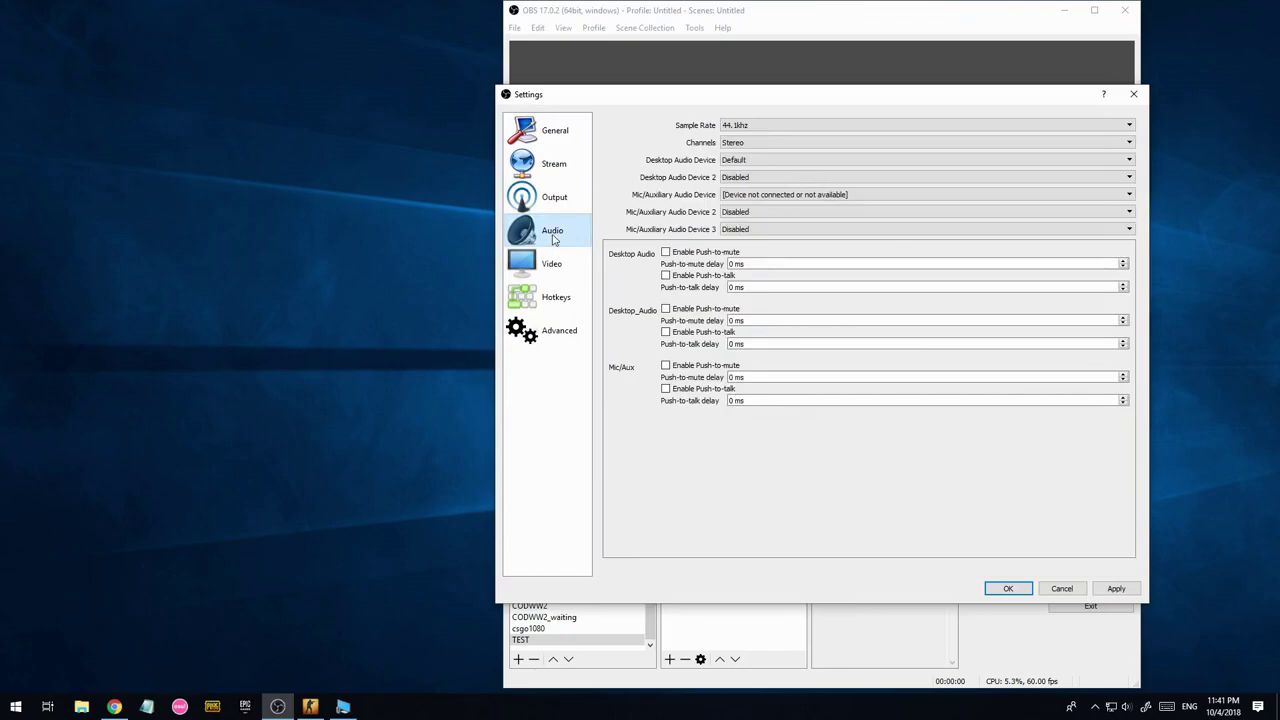
Keep Default as the desktop audio device and check the system speaker volume.
{"action": "left_click", "coordinate": [722, 162]}
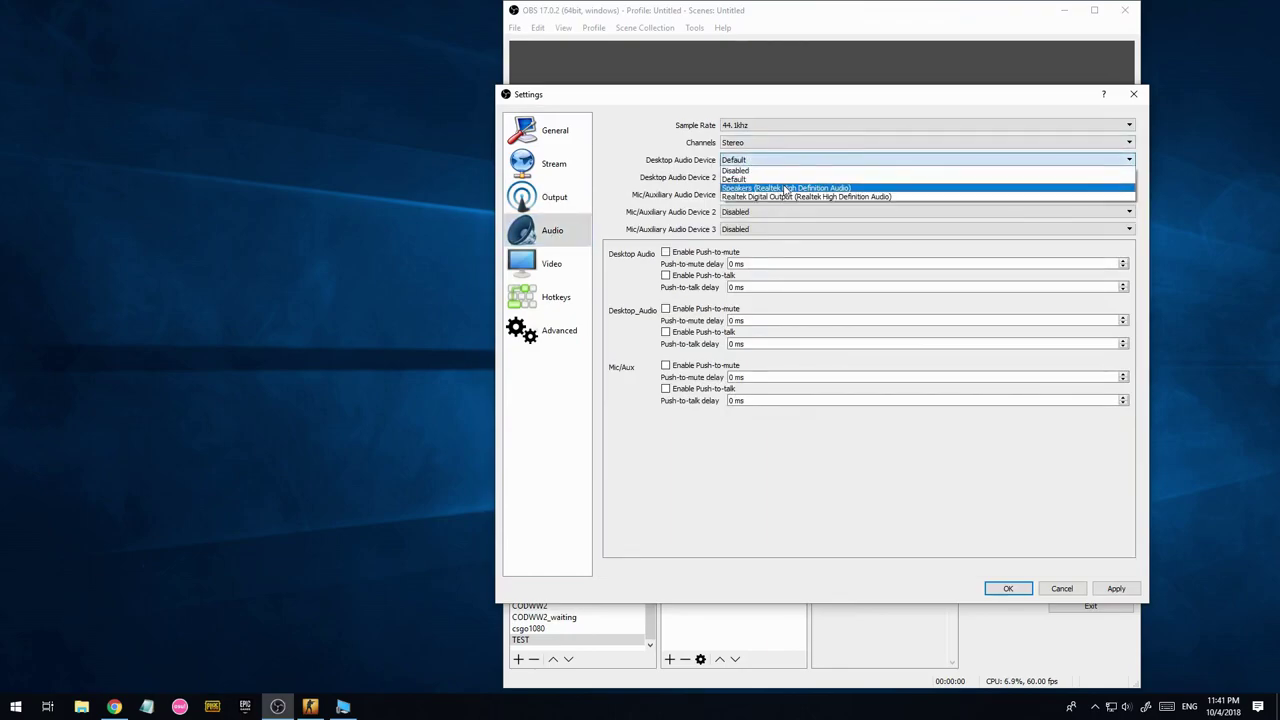
{"action": "left_click", "coordinate": [991, 479]}
{"action": "left_click", "coordinate": [1126, 707]}
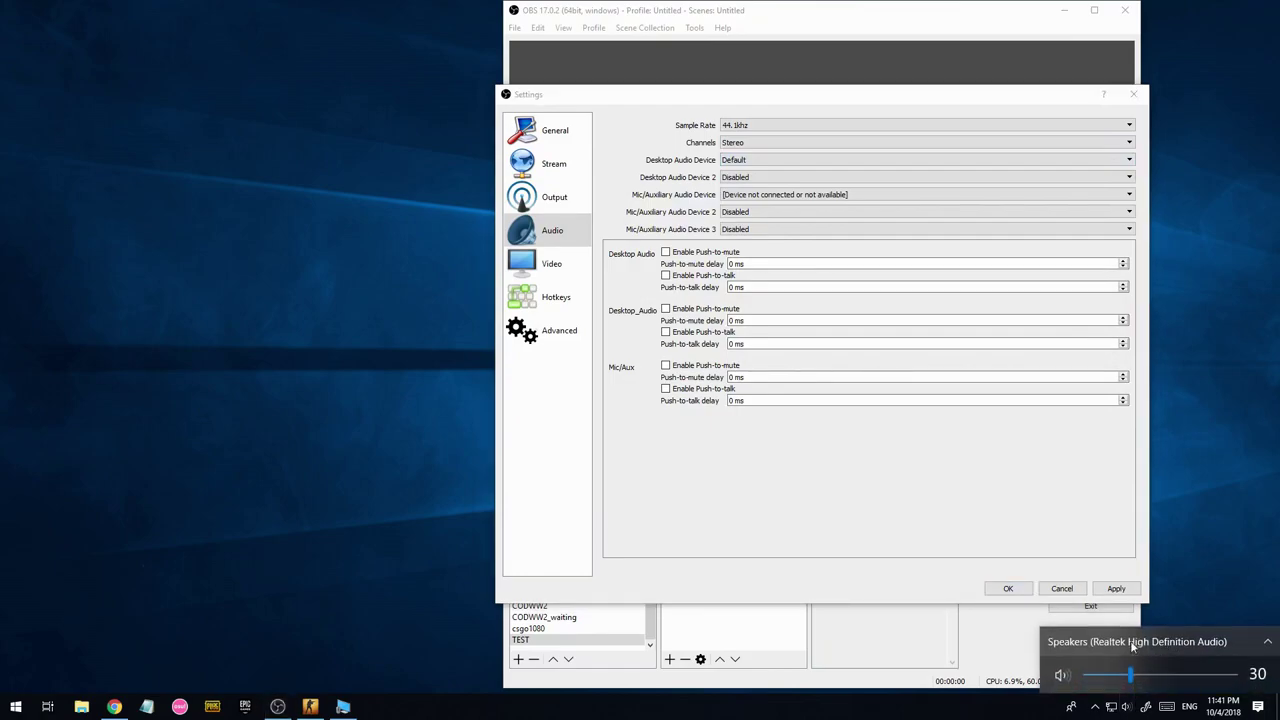
{"action": "left_click", "coordinate": [630, 152]}
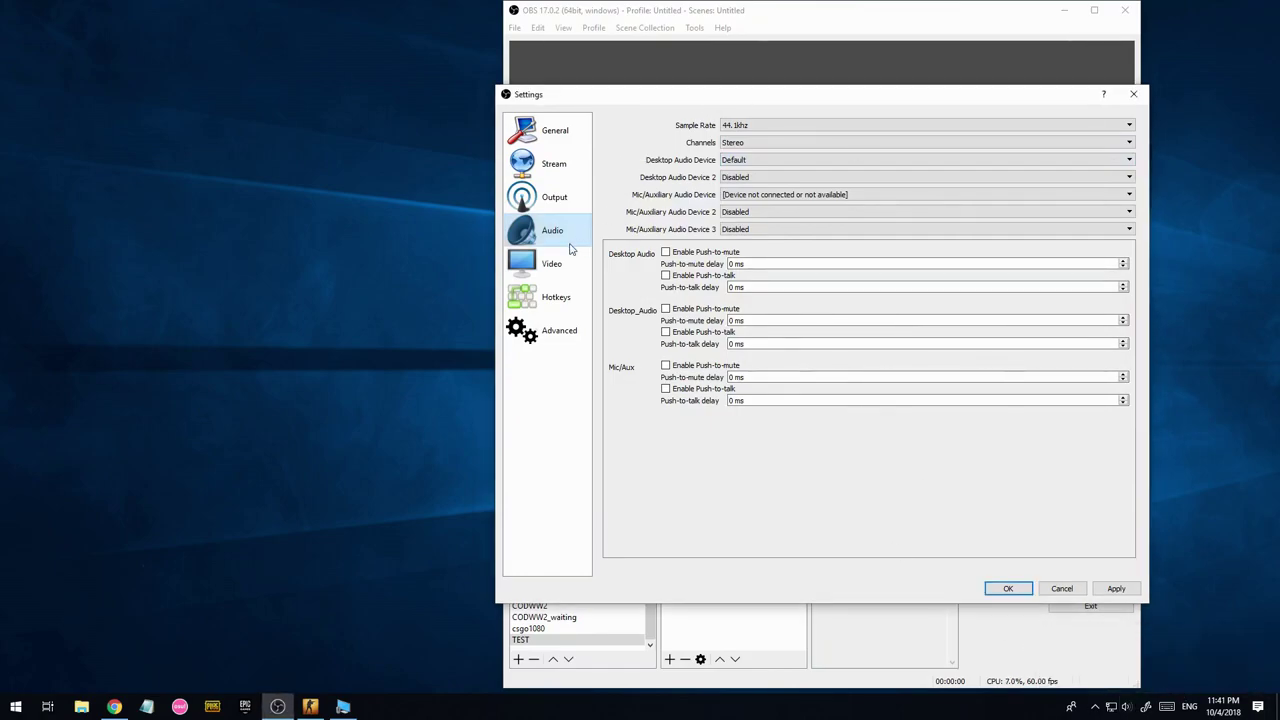
Review video settings: 1920x1080 output resolution with the Lanczos downscale filter.
{"action": "left_click", "coordinate": [552, 263]}
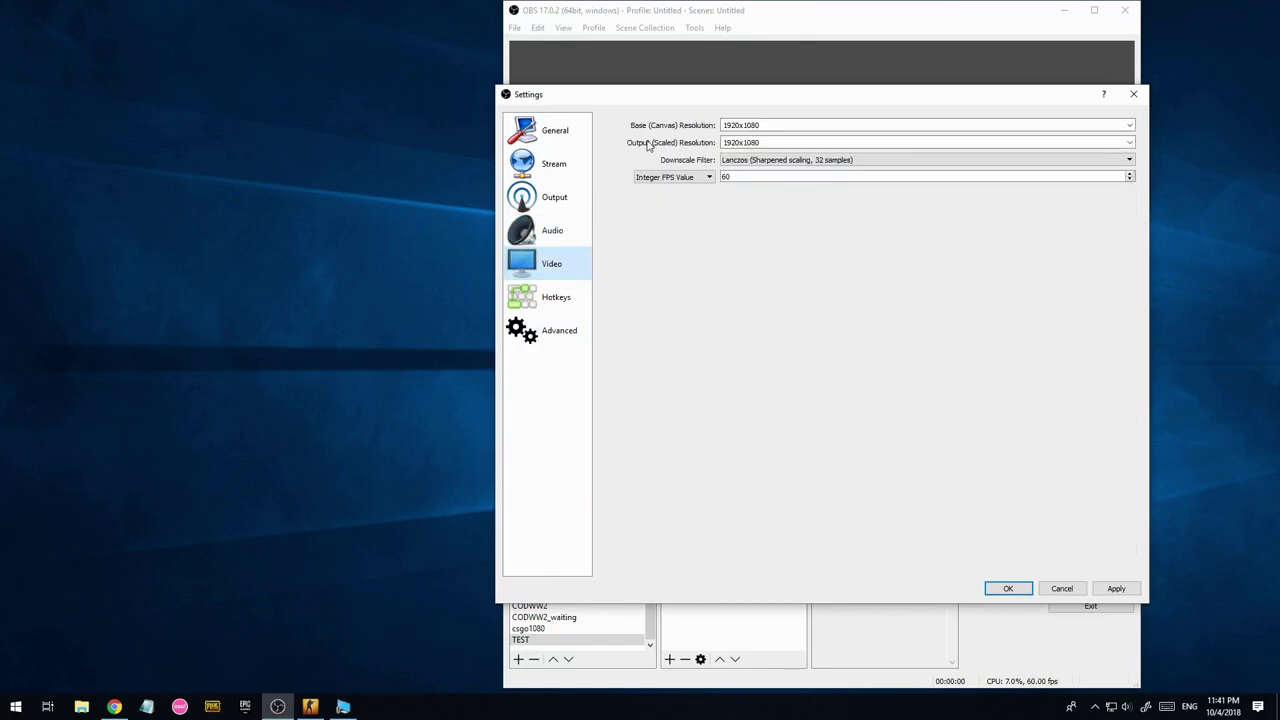
{"action": "left_click", "coordinate": [773, 142]}
{"action": "left_click_drag", "start_coordinate": [773, 142], "coordinate": [711, 142]}
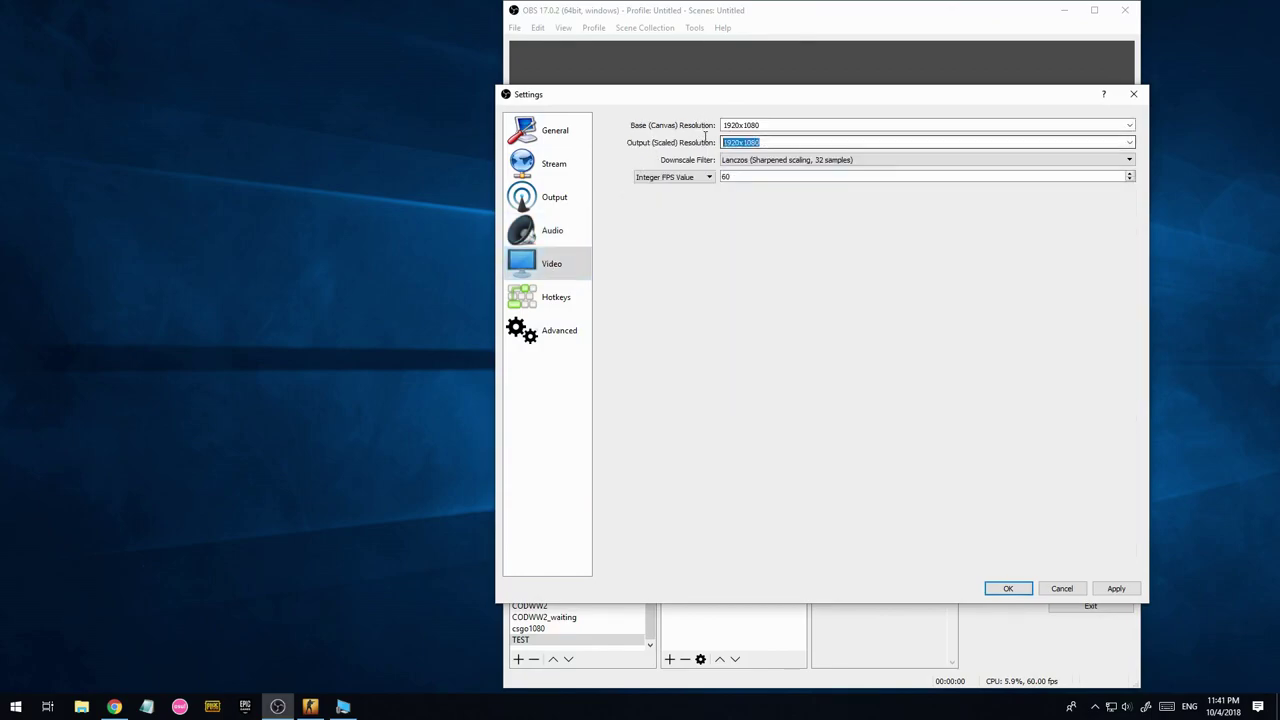
{"action": "left_click", "coordinate": [755, 160]}
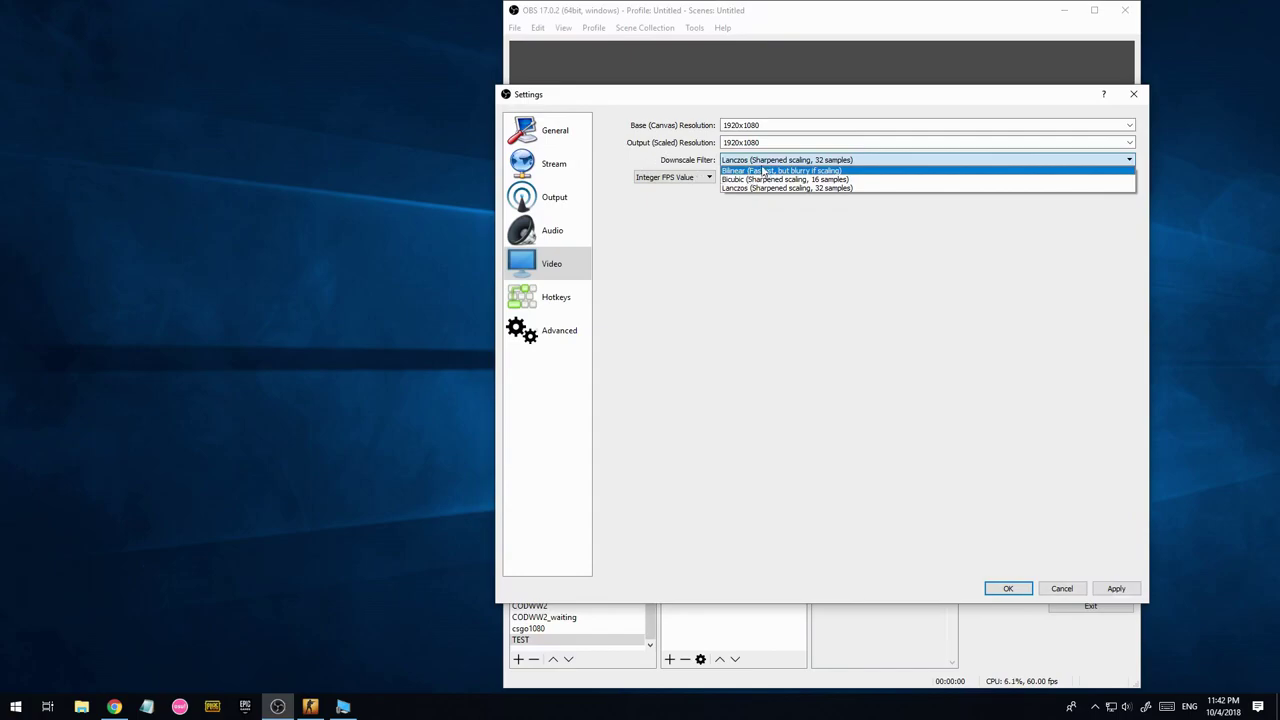
{"action": "left_click", "coordinate": [700, 160]}
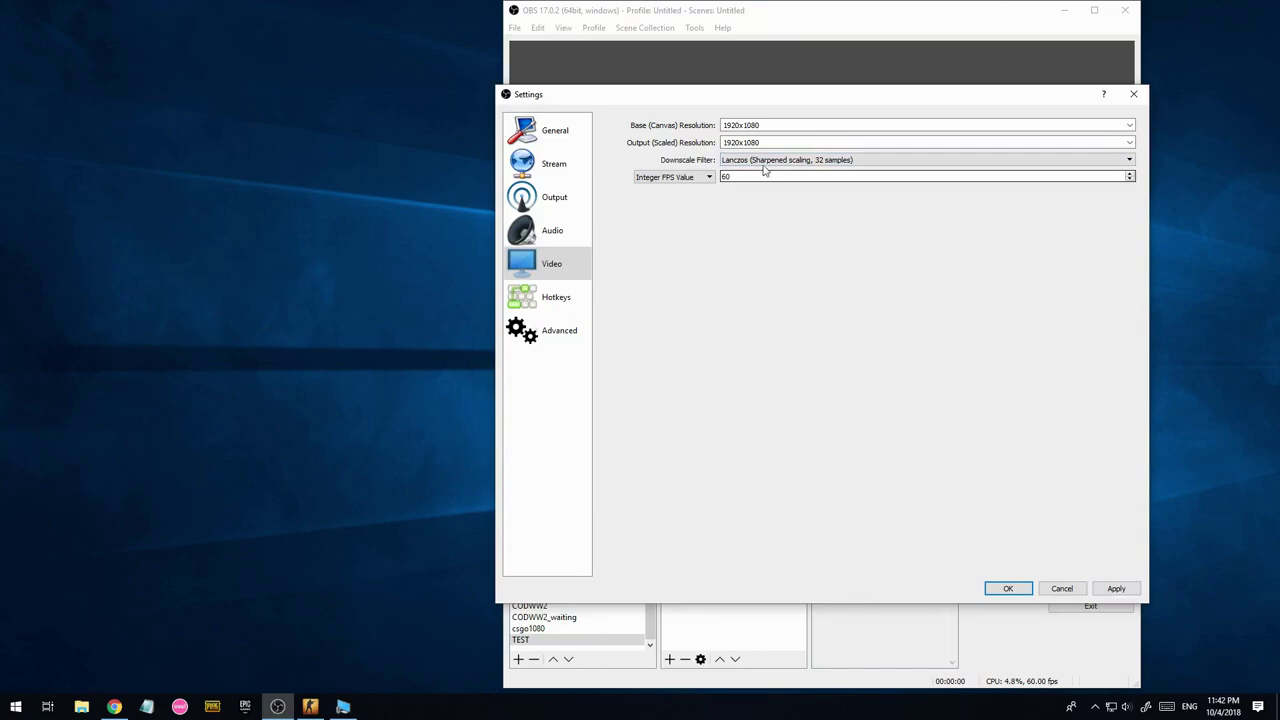
{"action": "left_click", "coordinate": [831, 160]}
{"action": "left_click", "coordinate": [766, 186]}
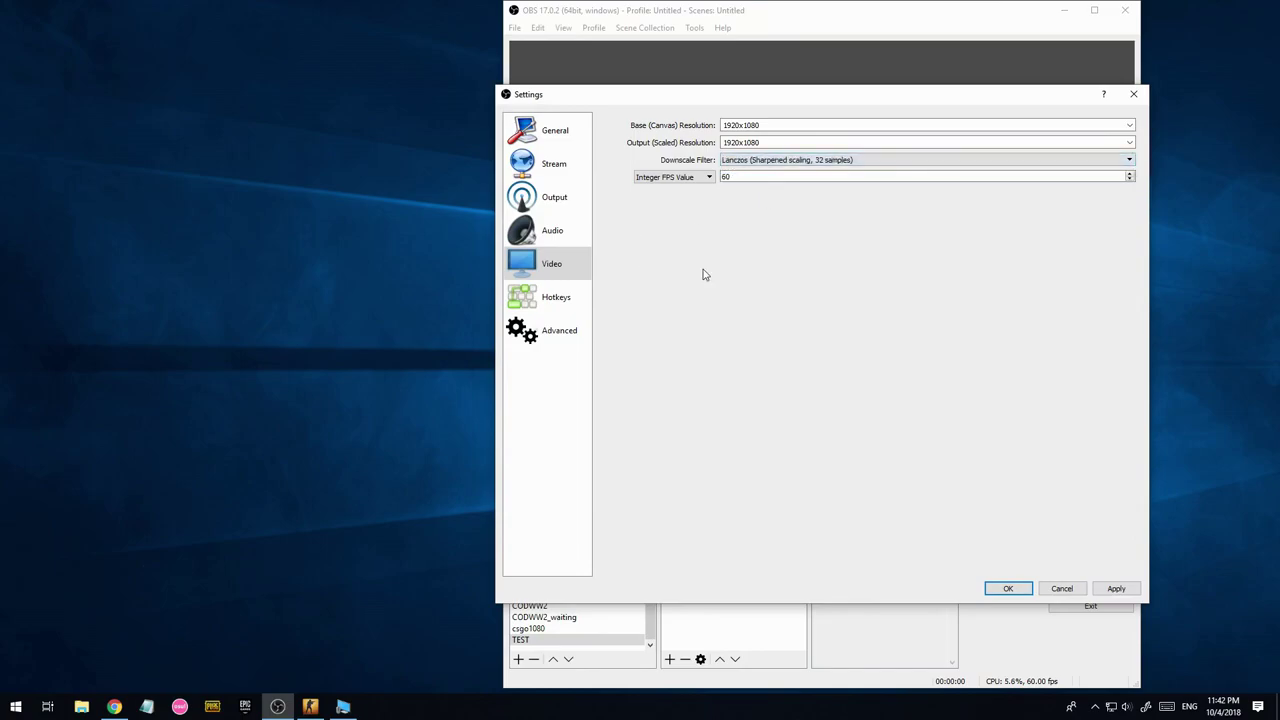
Look over the Hotkeys and Advanced pages, then cancel out of Settings.
{"action": "left_click", "coordinate": [558, 299]}
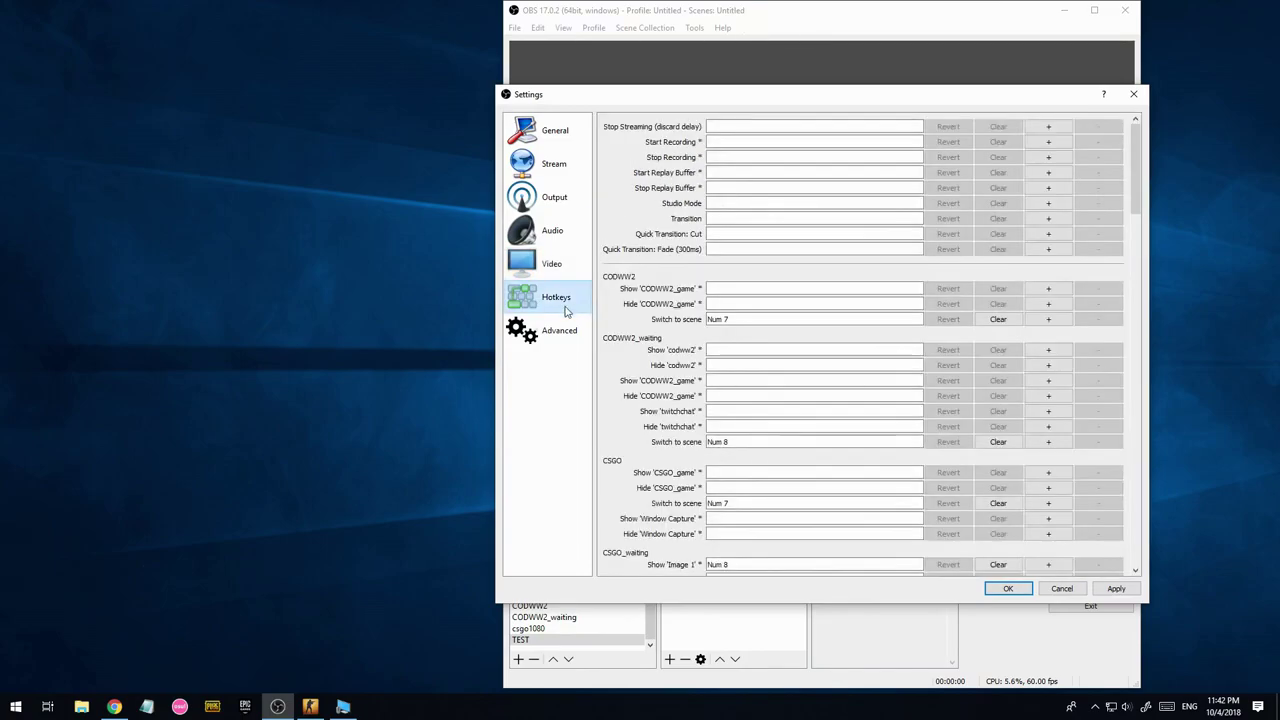
{"action": "left_click", "coordinate": [551, 334]}
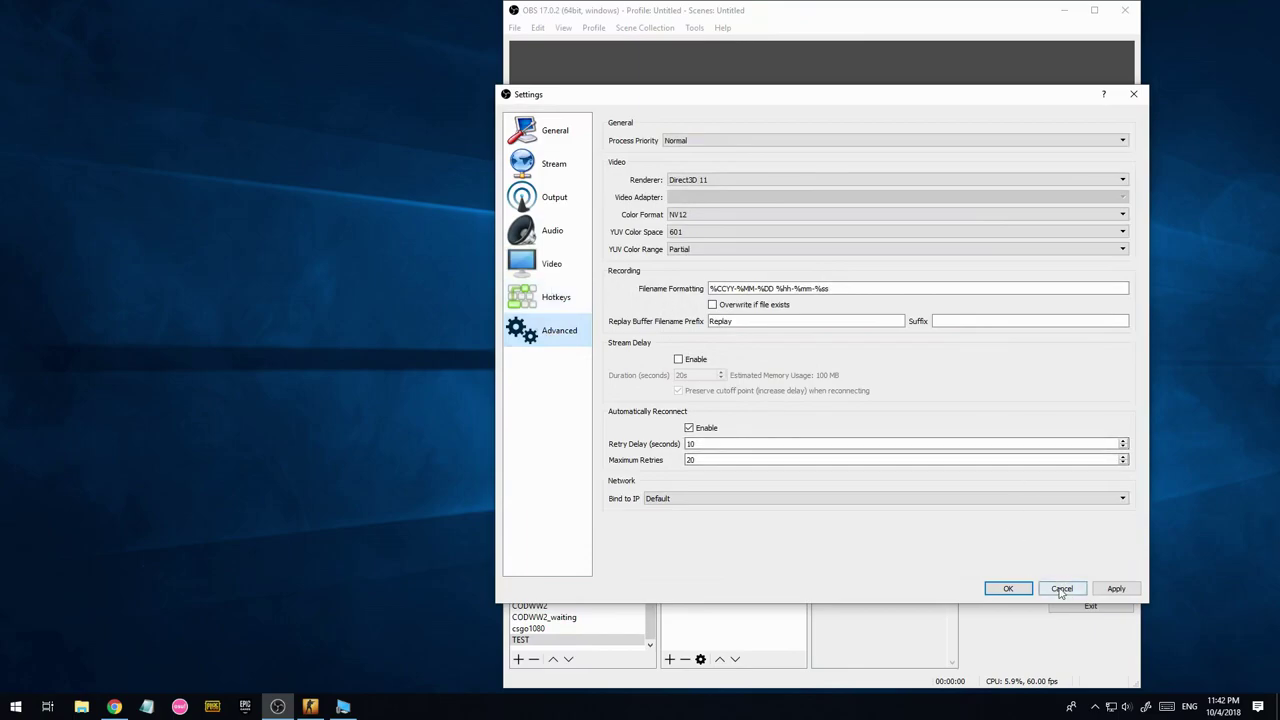
{"action": "left_click", "coordinate": [1008, 588]}
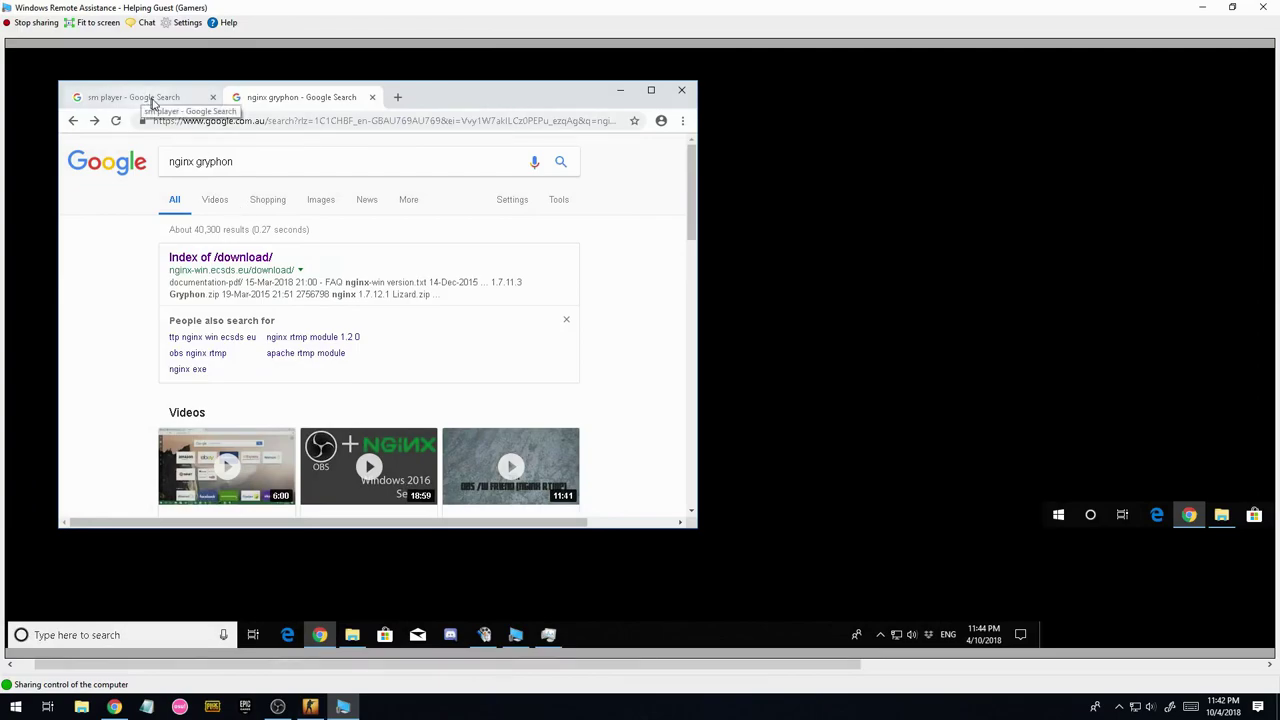
Visit the SMPlayer downloads page from the sm player results, then go back.
{"action": "left_click", "coordinate": [140, 97]}
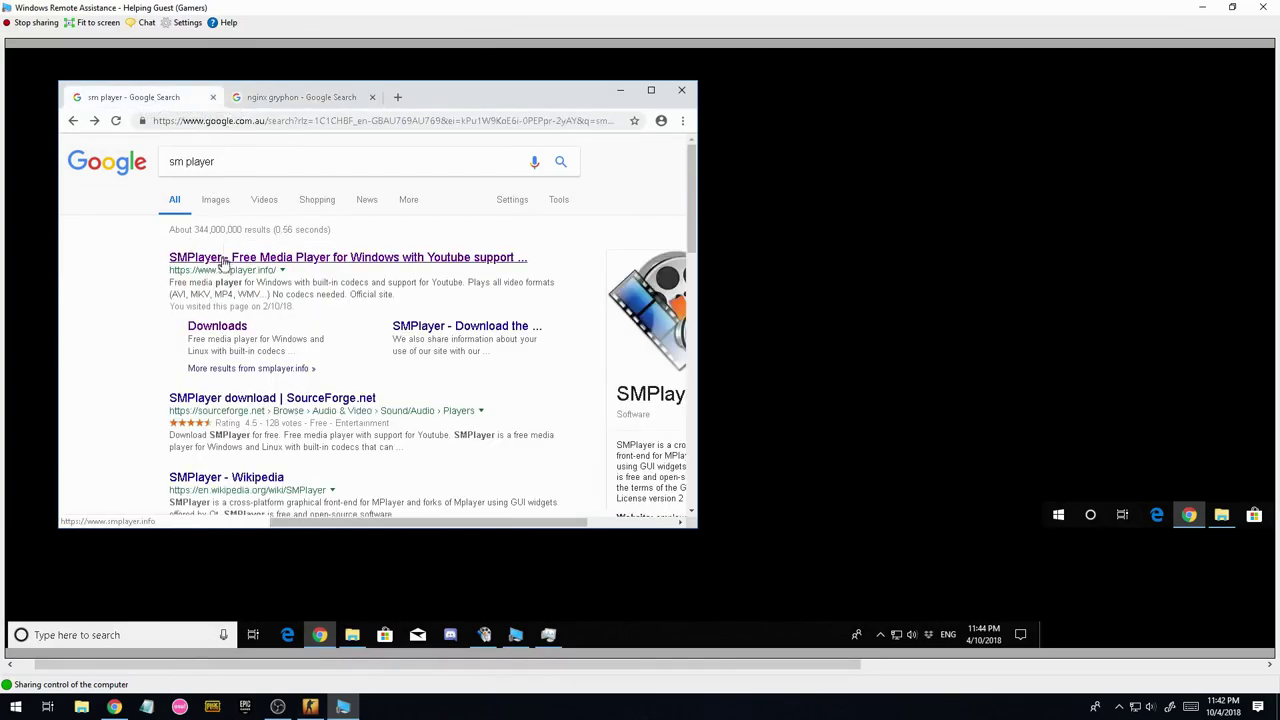
{"action": "left_click", "coordinate": [220, 326]}
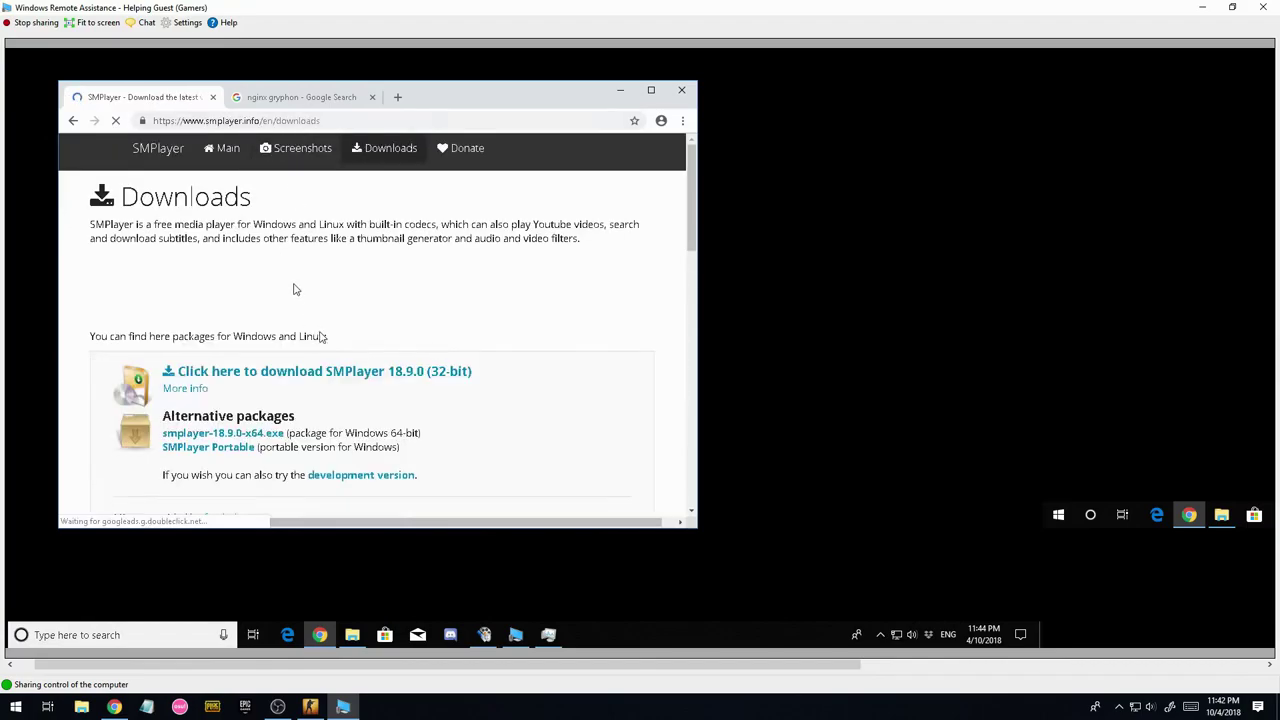
{"action": "scroll", "coordinate": [323, 331], "scroll_direction": "down", "scroll_amount": 1}
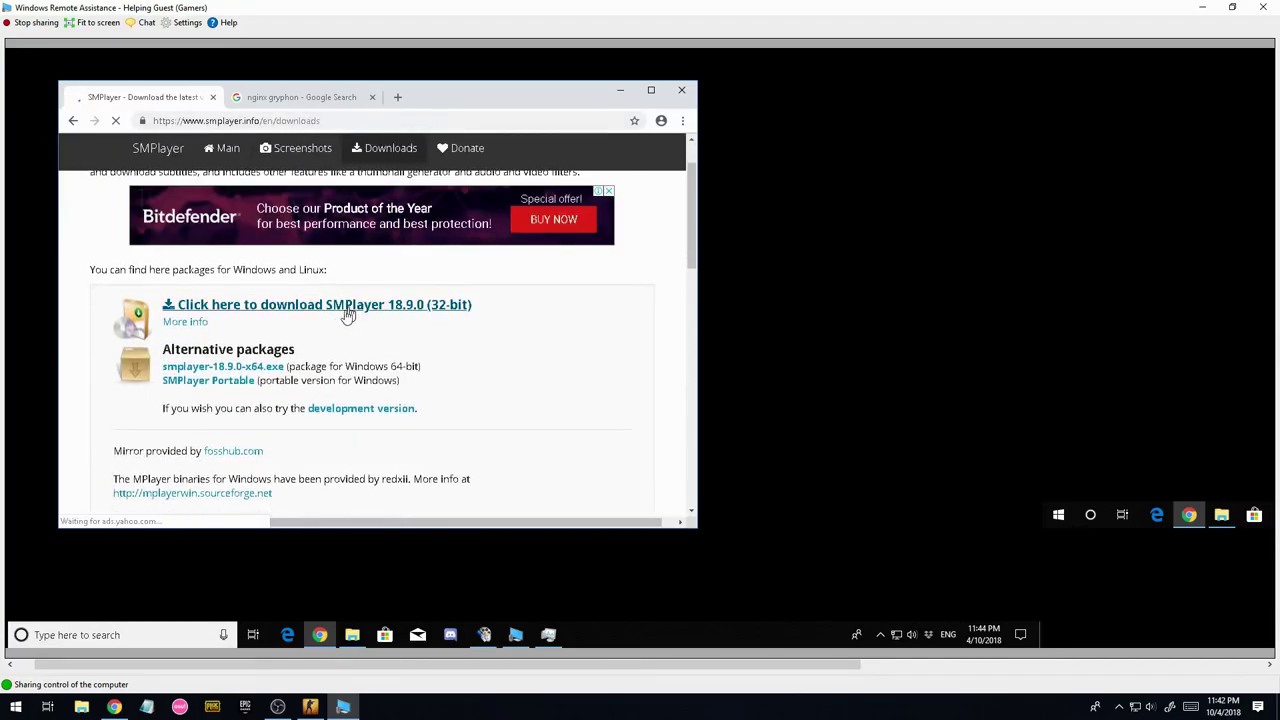
{"action": "left_click", "coordinate": [73, 121]}
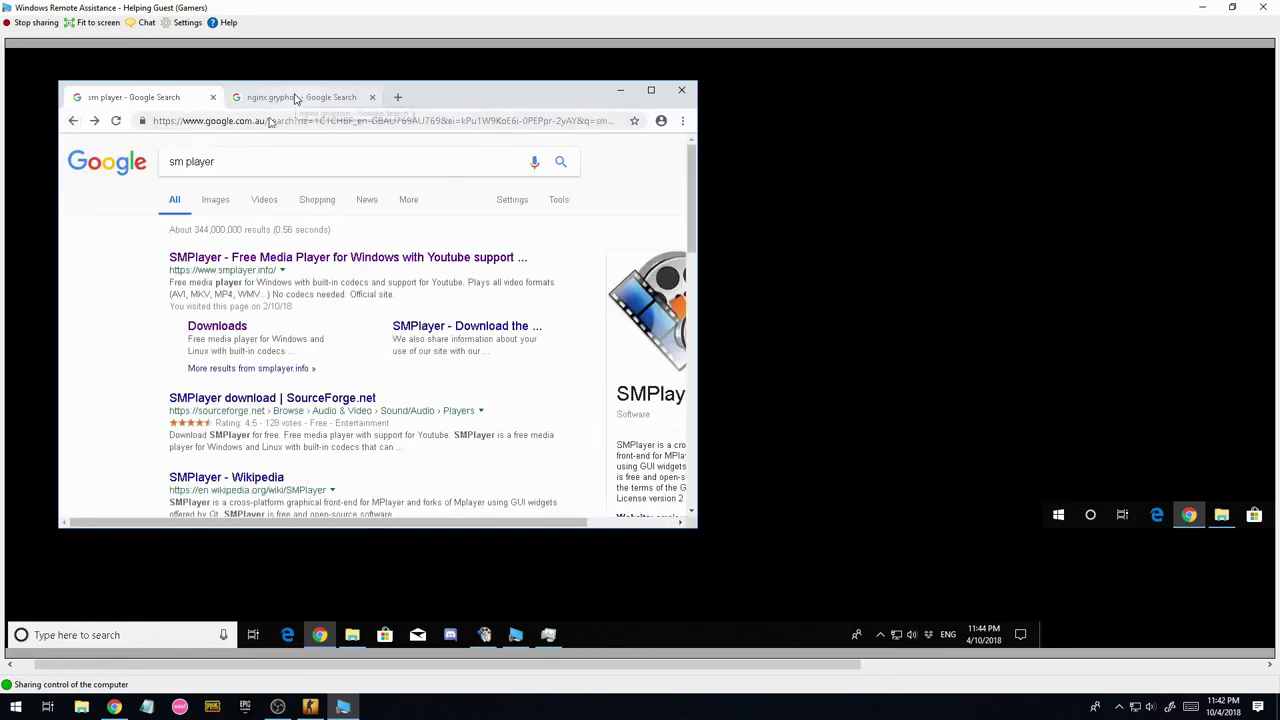
Return to the nginx gryphon search results and open the 'Index of /download/' result.
{"action": "left_click", "coordinate": [254, 100]}
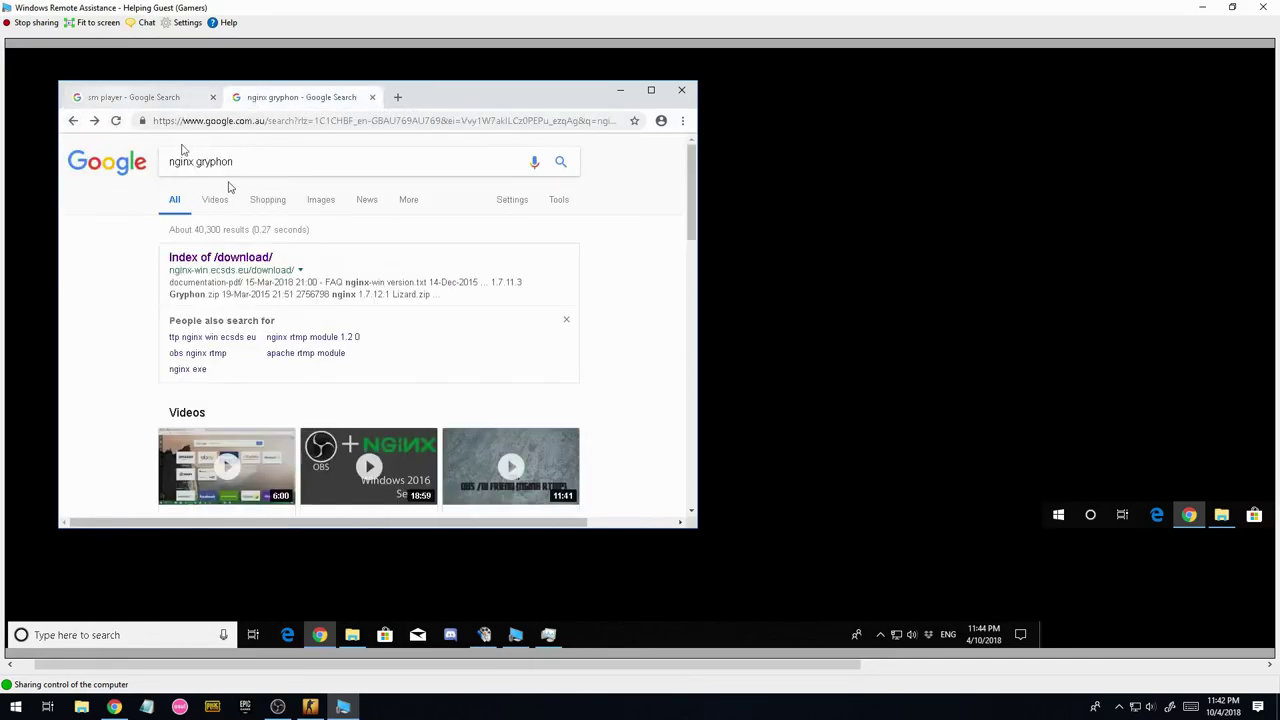
{"action": "triple_click", "coordinate": [303, 167]}
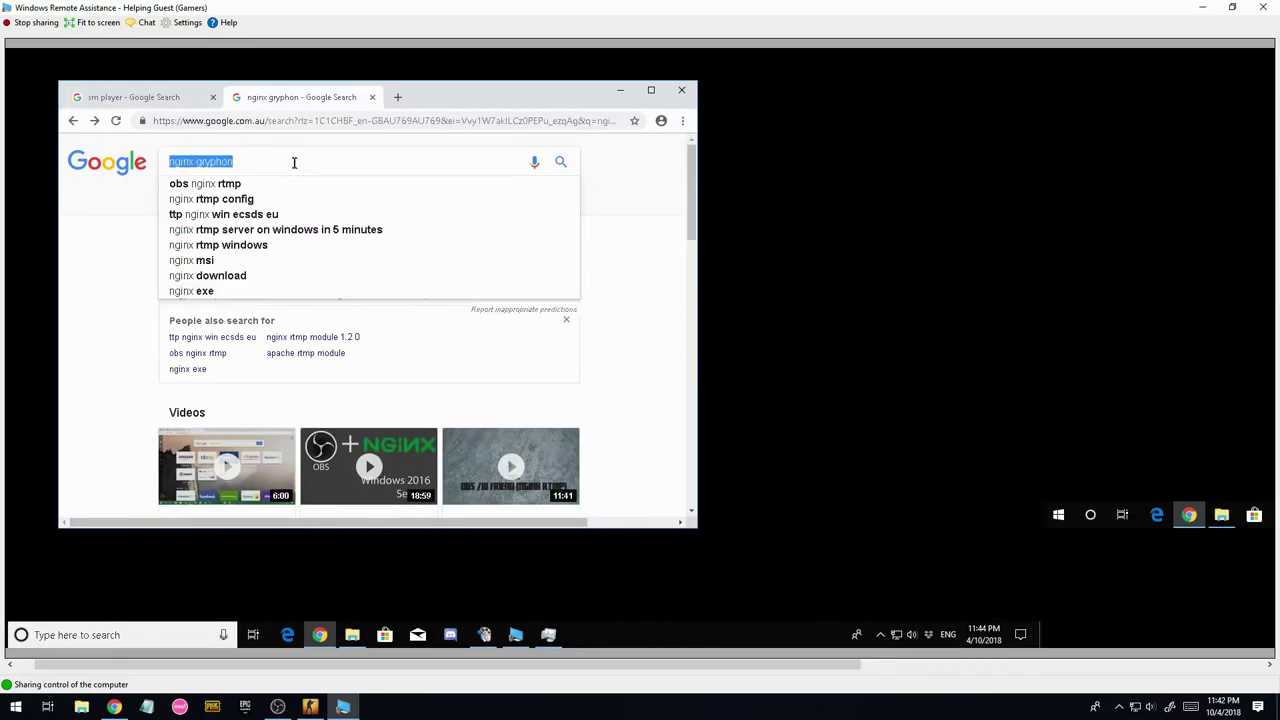
{"action": "left_click", "coordinate": [145, 99]}
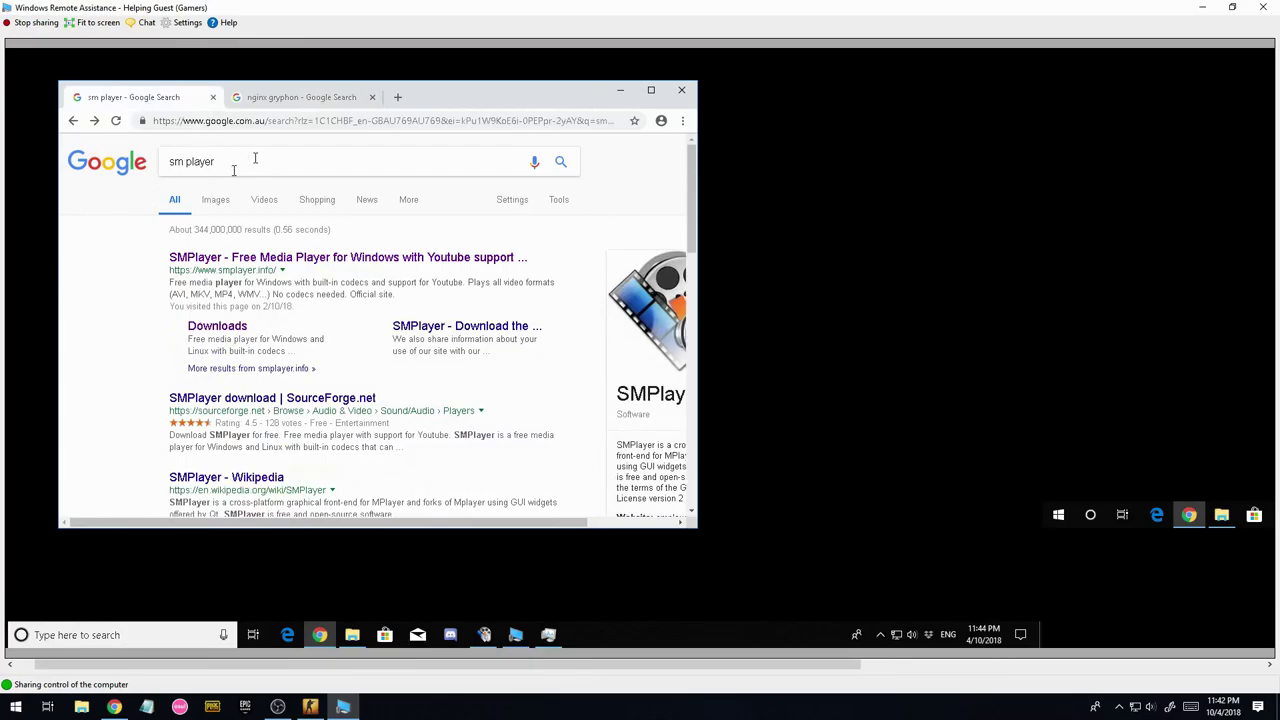
{"action": "left_click", "coordinate": [176, 161]}
{"action": "left_click", "coordinate": [122, 297]}
{"action": "left_click", "coordinate": [290, 97]}
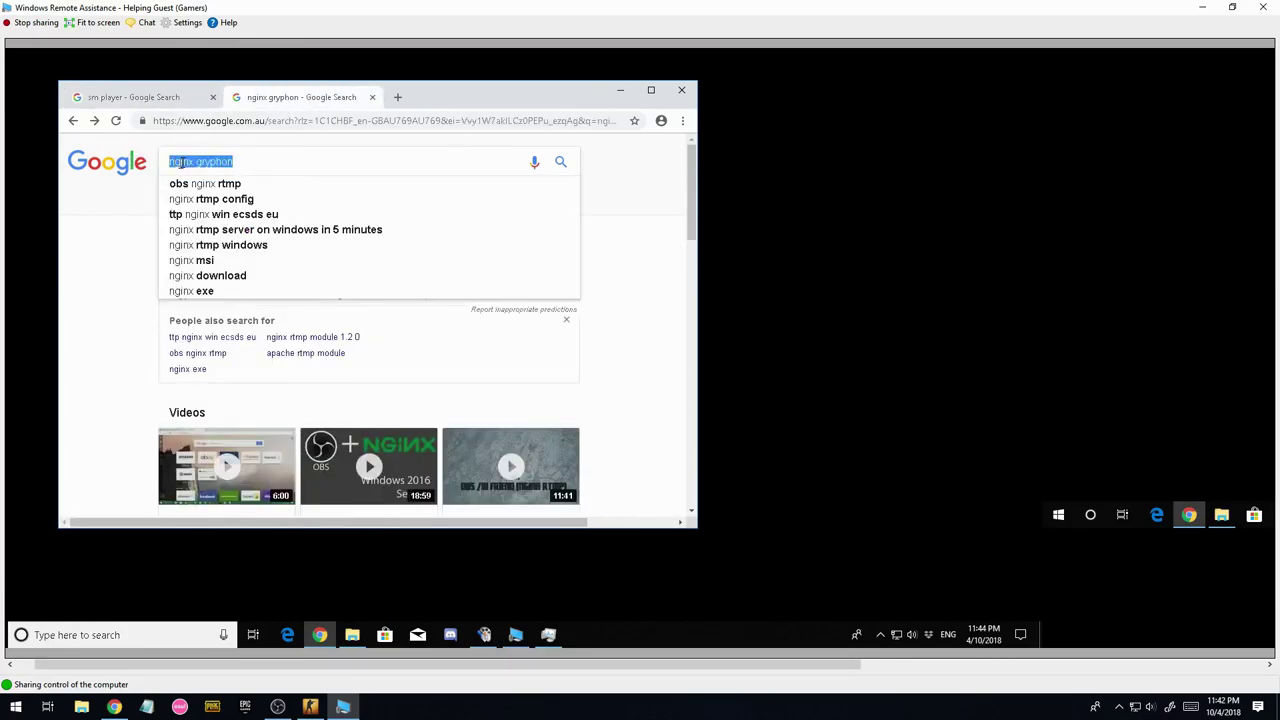
{"action": "triple_click", "coordinate": [200, 161]}
{"action": "left_click", "coordinate": [272, 163]}
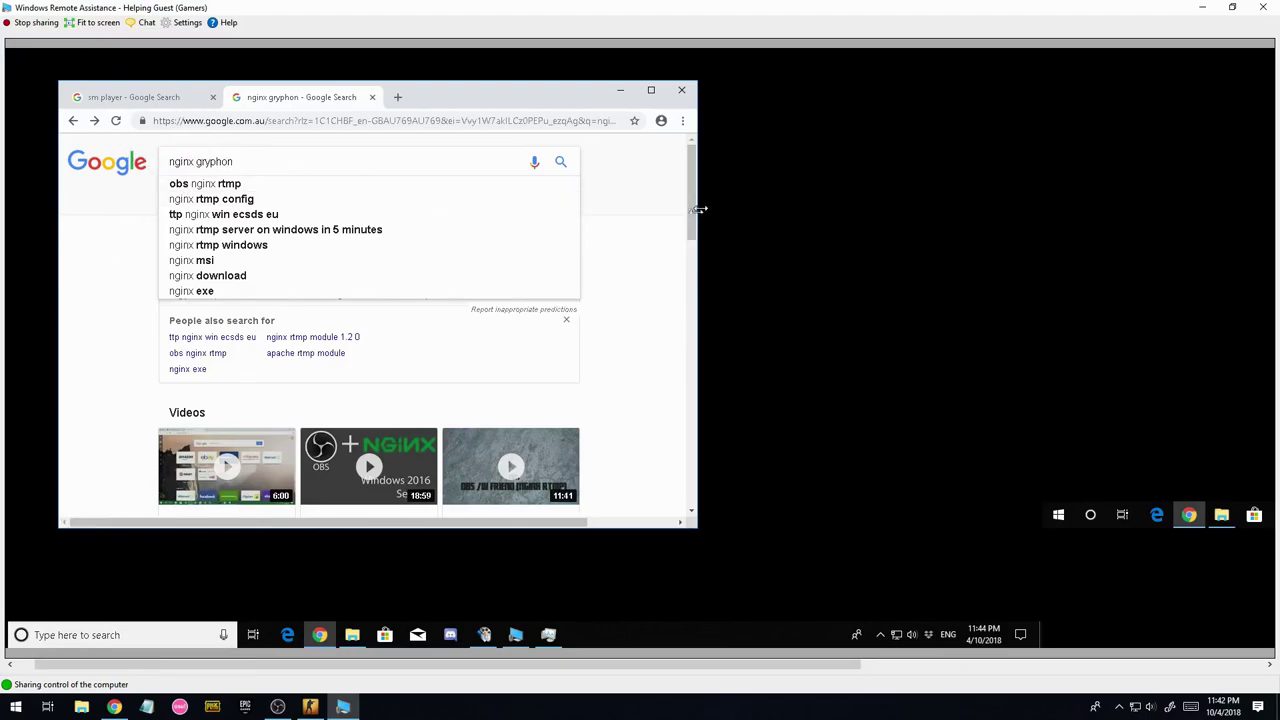
{"action": "left_click", "coordinate": [670, 190]}
Start downloading nginx 1.7.11.3 Gryphon.zip from the listing, then cancel the download.
{"action": "left_click", "coordinate": [221, 257]}
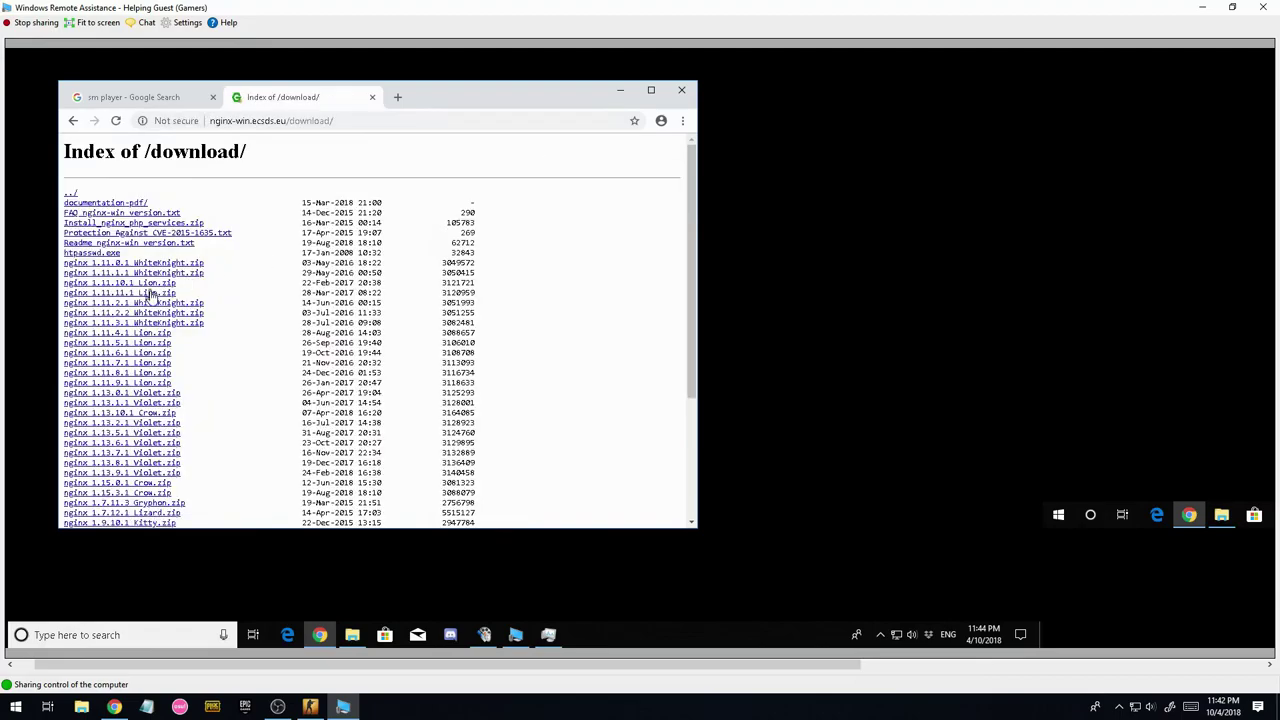
{"action": "scroll", "coordinate": [152, 298], "scroll_direction": "down", "scroll_amount": 5}
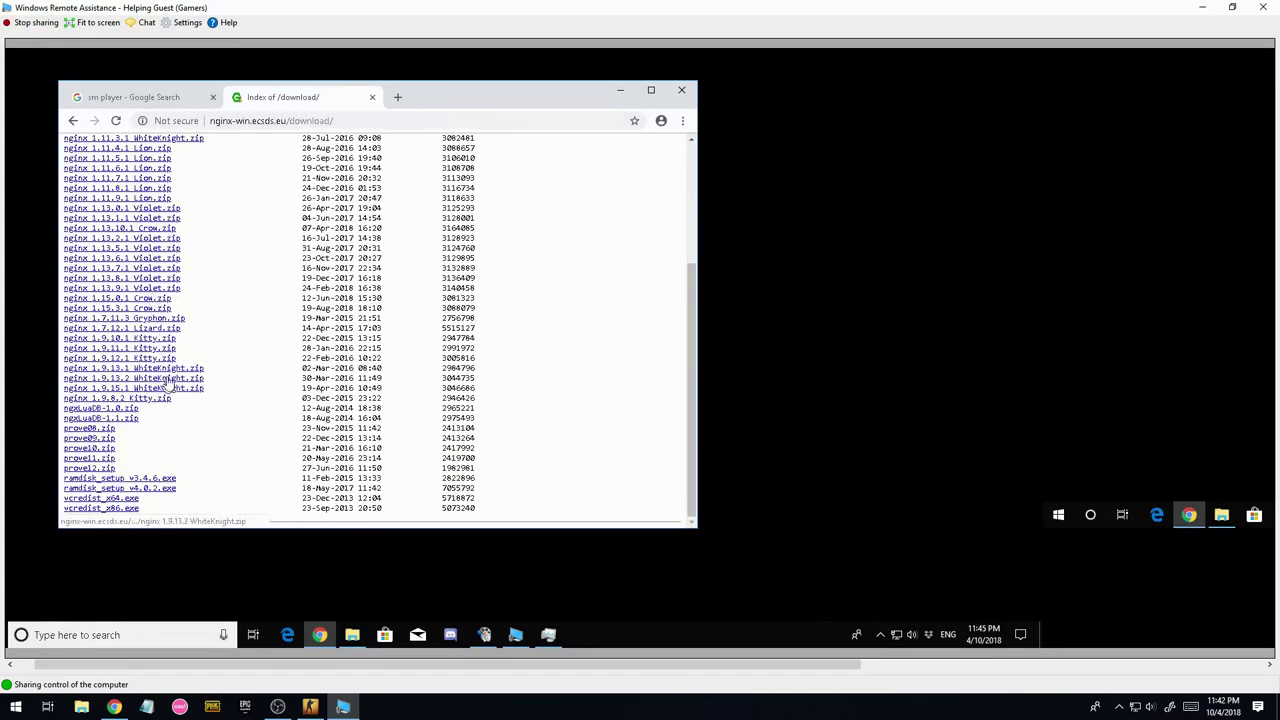
{"action": "left_click", "coordinate": [148, 320]}
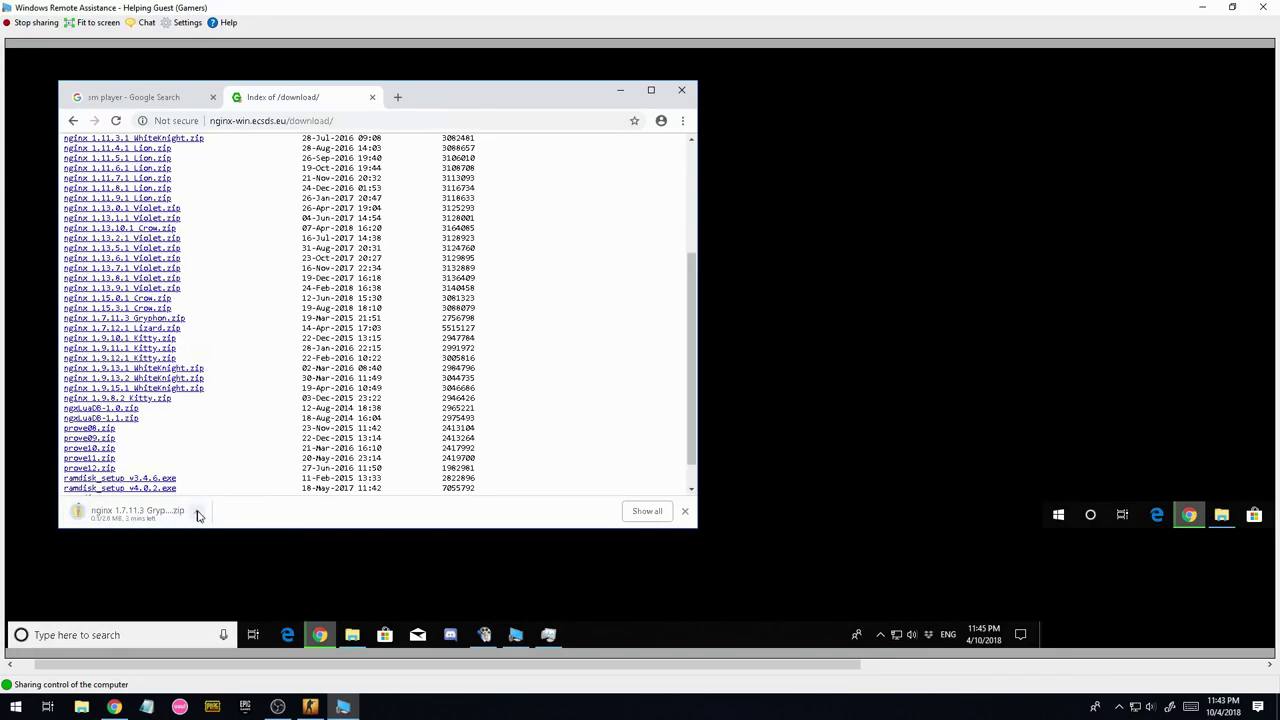
{"action": "left_click", "coordinate": [197, 515]}
{"action": "left_click", "coordinate": [229, 612]}
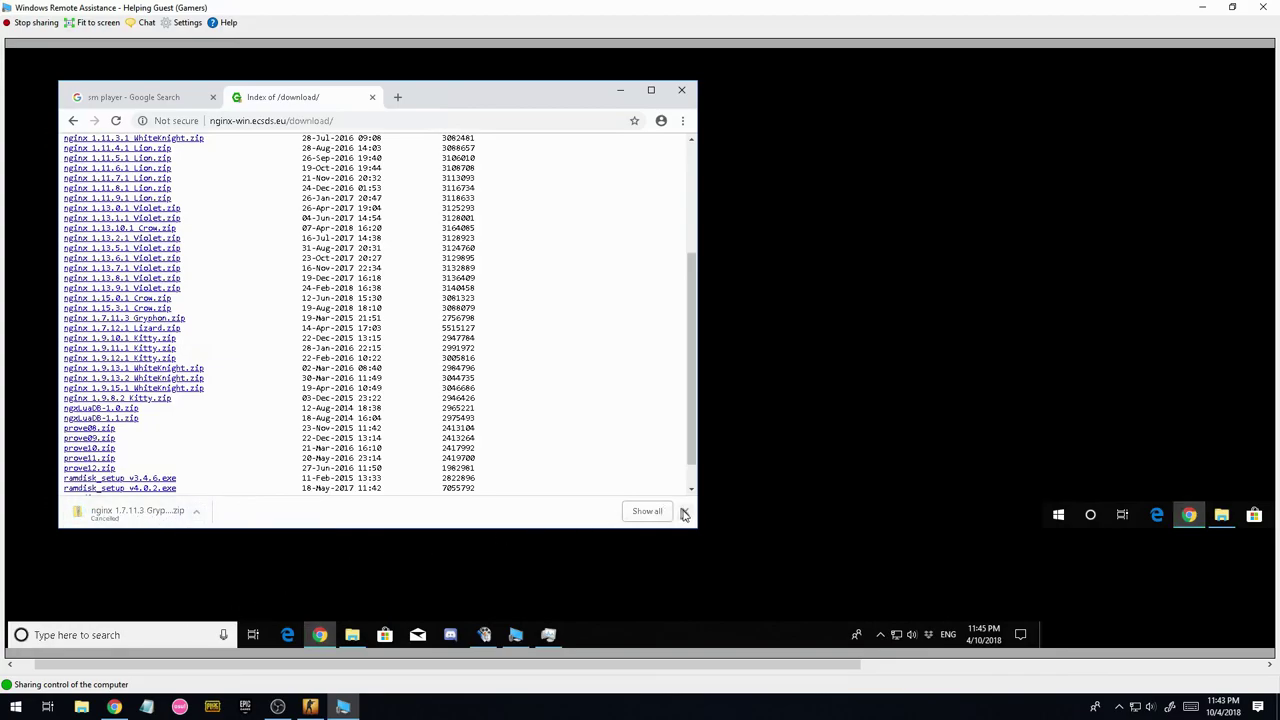
Close the downloads shelf, minimise Chrome and bring up the nginx 1.7.11.3 Gryphon folder.
{"action": "left_click", "coordinate": [684, 513]}
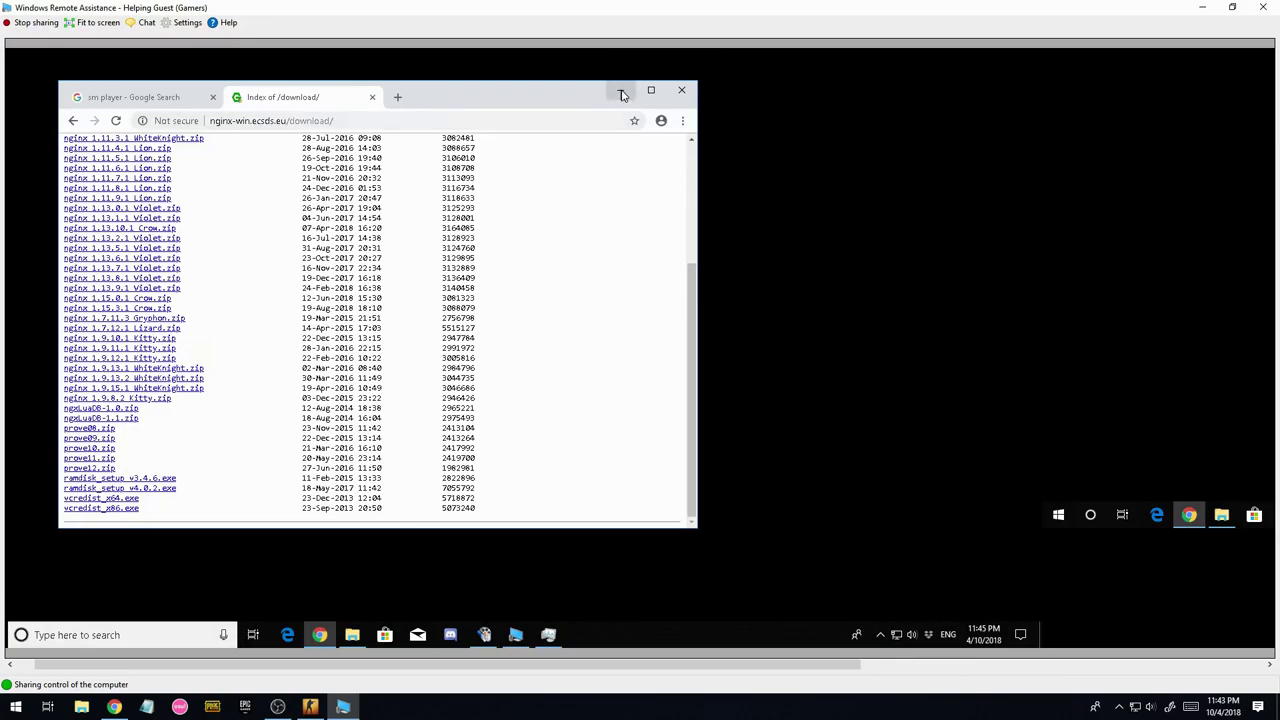
{"action": "left_click", "coordinate": [622, 94]}
{"action": "left_click", "coordinate": [356, 630]}
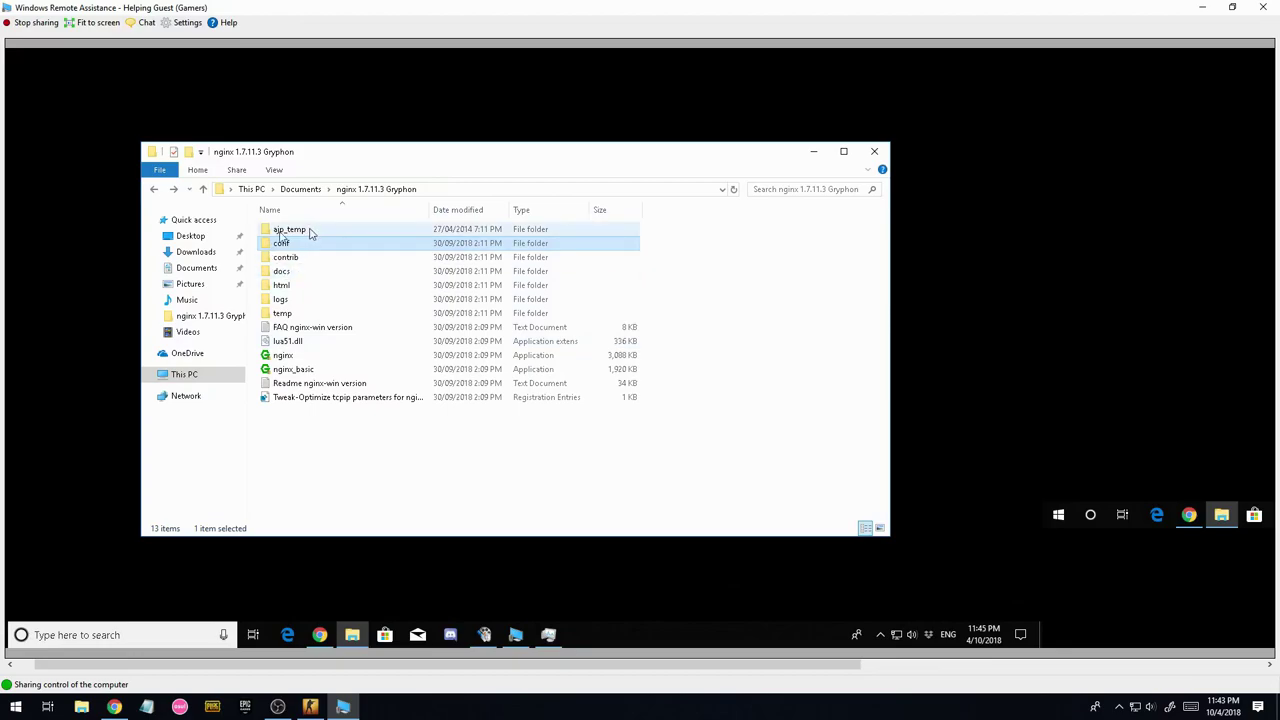
Open Downloads\nginx 1.7.11.3 Gryphon\conf\nginx.conf in Notepad++ via Edit with Notepad++.
{"action": "left_click", "coordinate": [200, 252]}
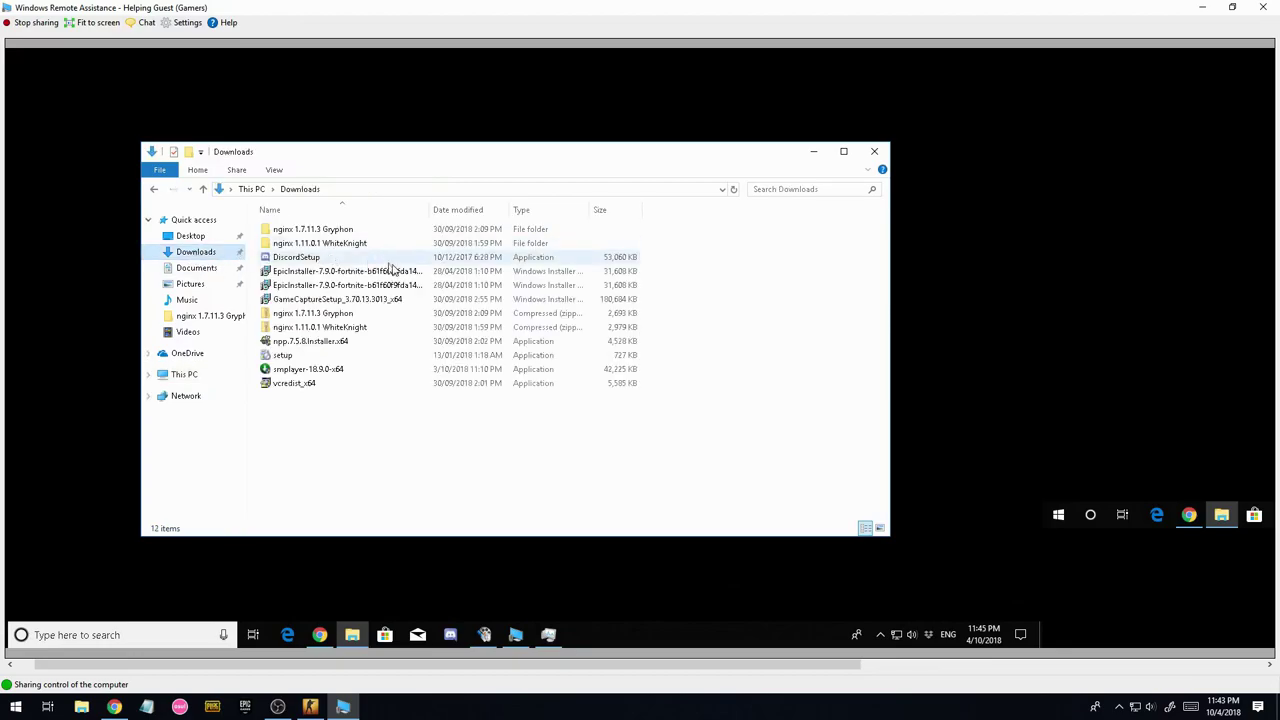
{"action": "left_click", "coordinate": [334, 231]}
{"action": "double_click", "coordinate": [334, 231]}
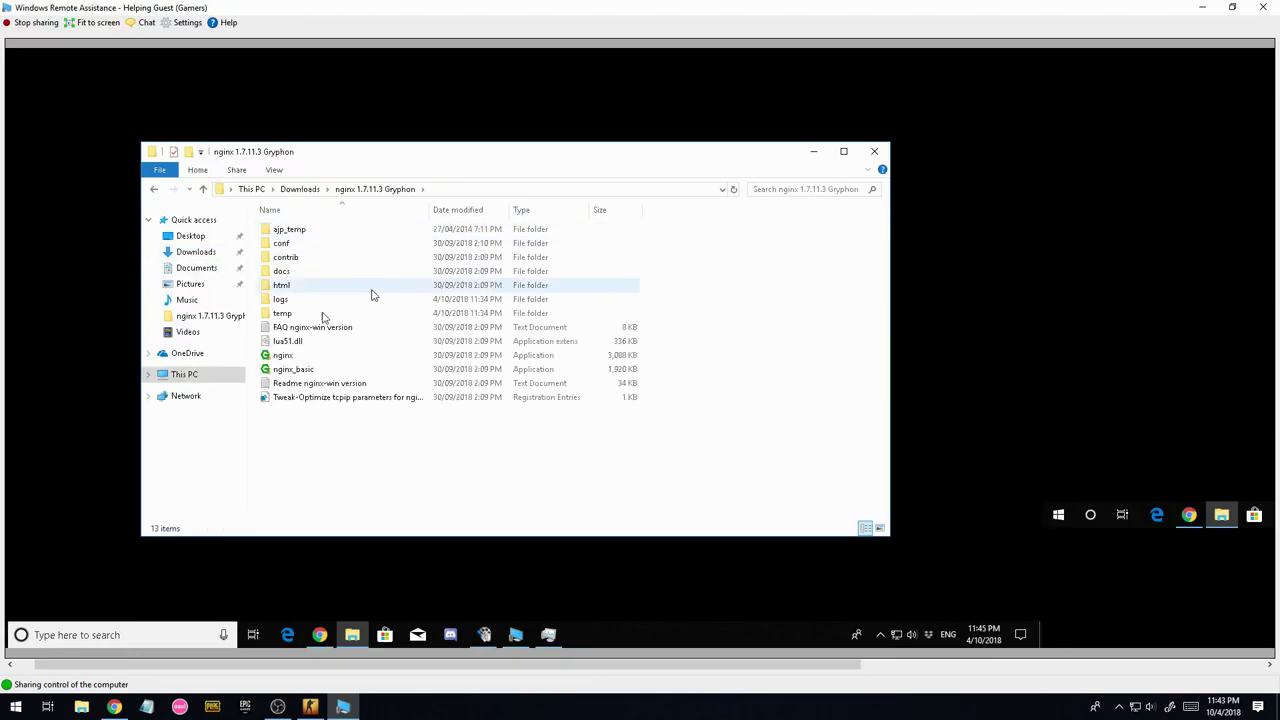
{"action": "double_click", "coordinate": [288, 244]}
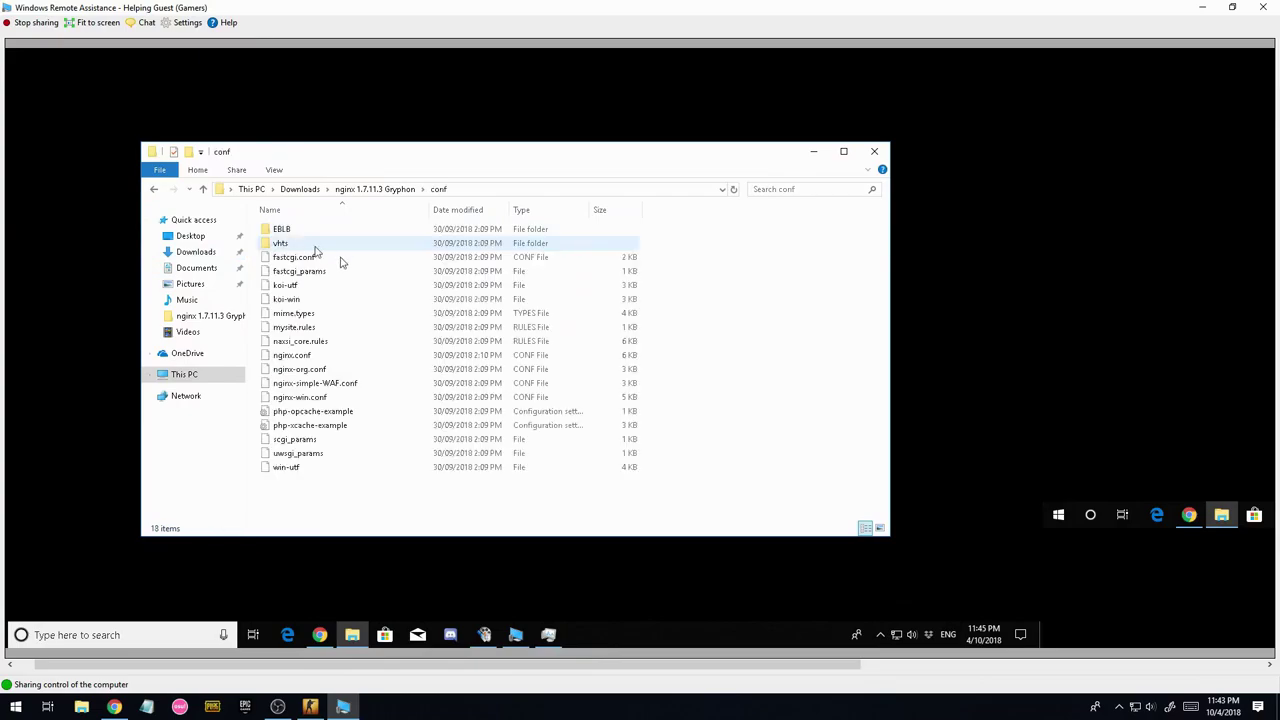
{"action": "right_click", "coordinate": [292, 356]}
{"action": "left_click", "coordinate": [340, 378]}
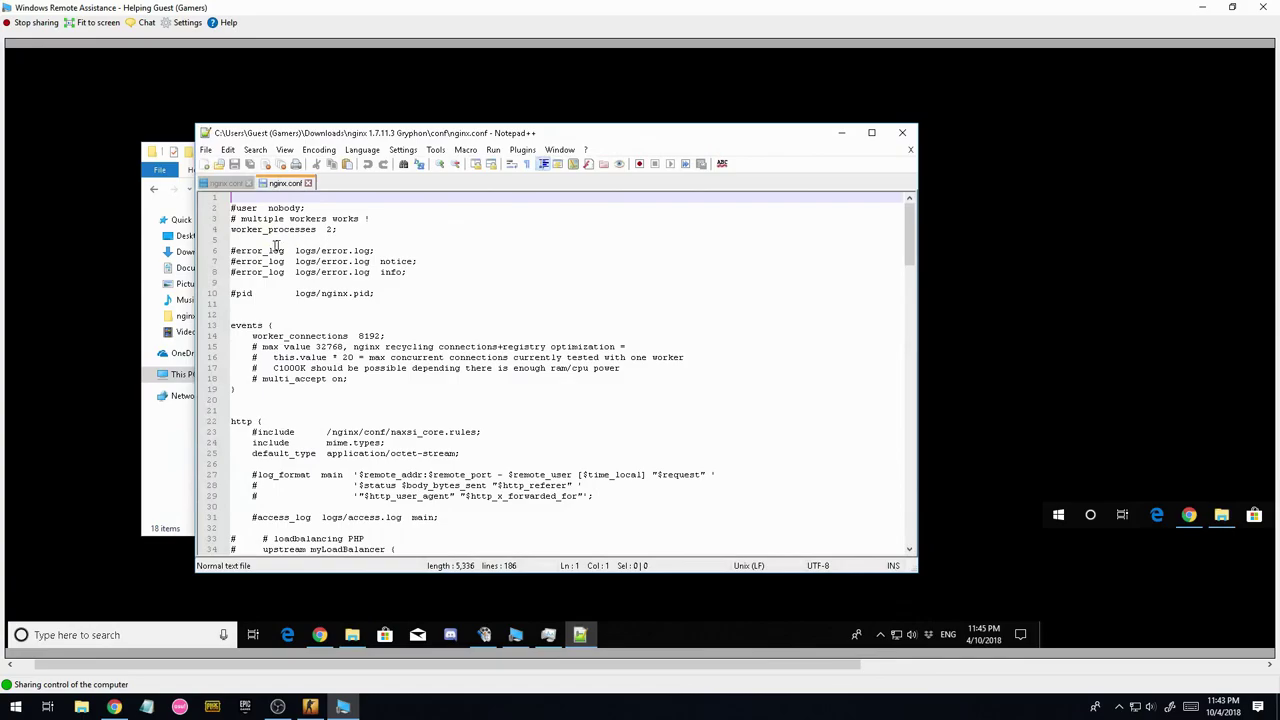
Switch to the Documents nginx.conf tab and select its entire 30-line config, rtmp block included.
{"action": "scroll", "coordinate": [277, 245], "scroll_direction": "down", "scroll_amount": 20}
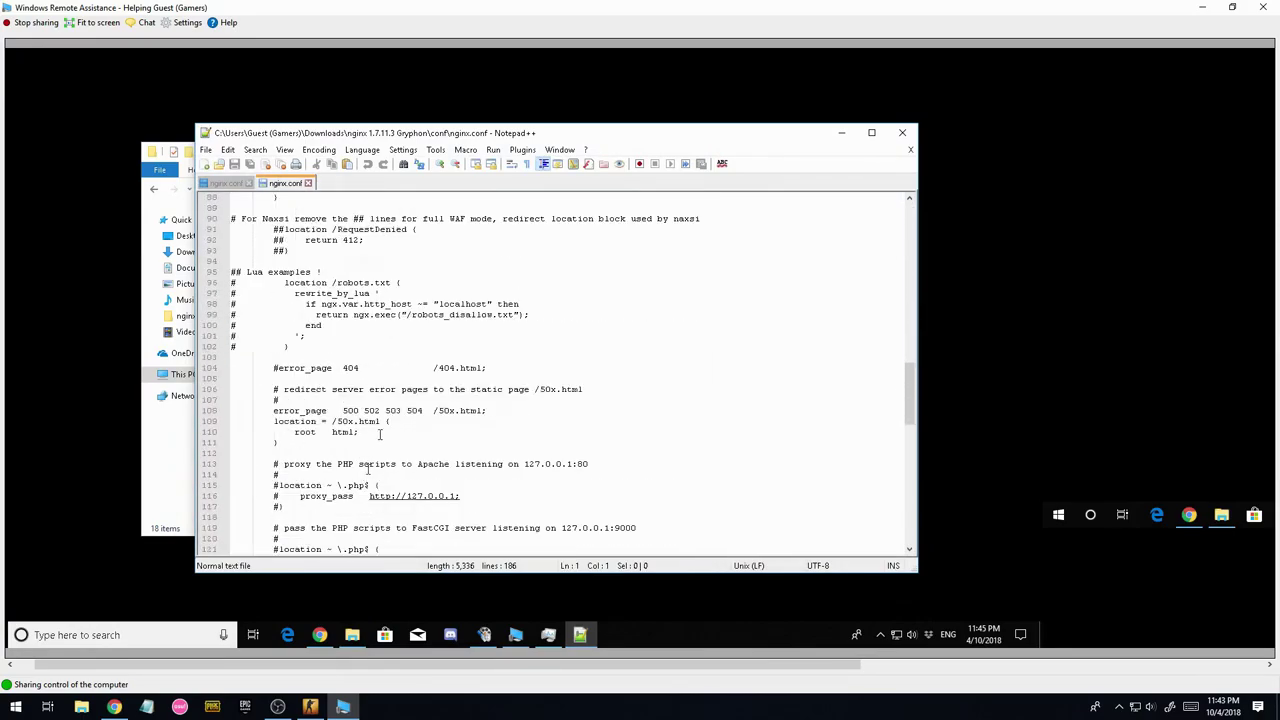
{"action": "scroll", "coordinate": [380, 433], "scroll_direction": "down", "scroll_amount": 20}
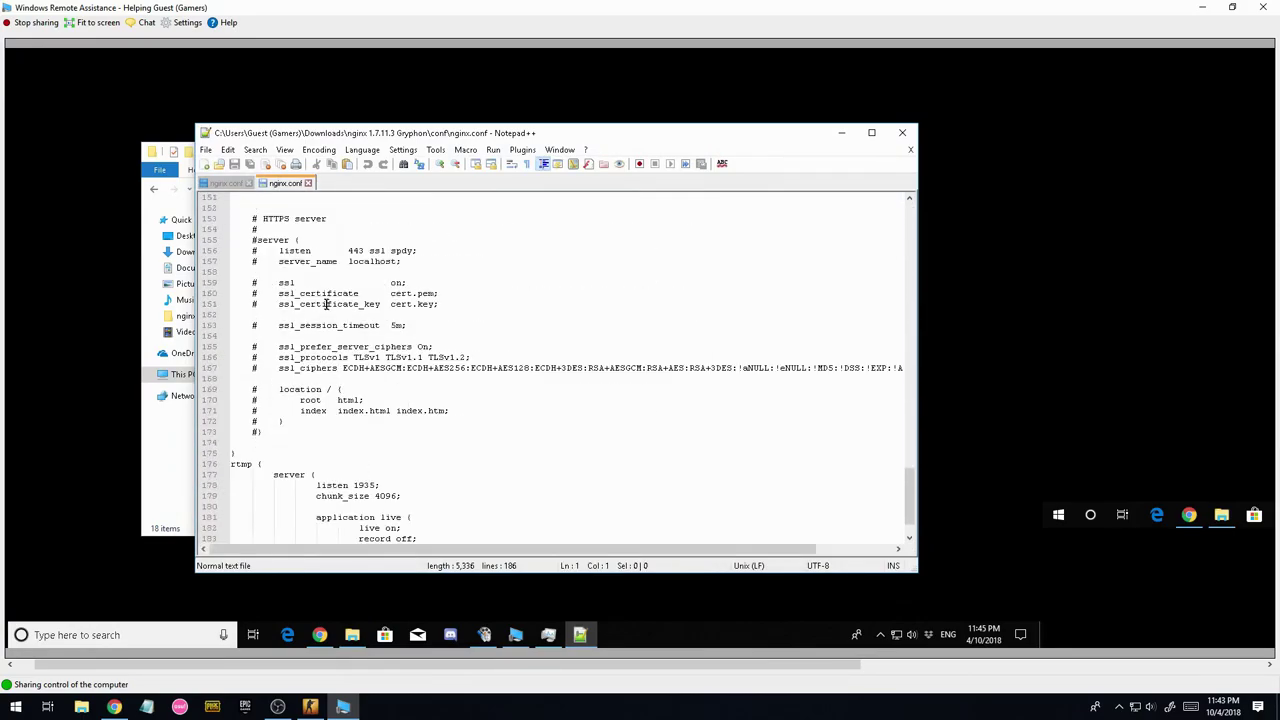
{"action": "scroll", "coordinate": [867, 437], "scroll_direction": "down", "scroll_amount": 2}
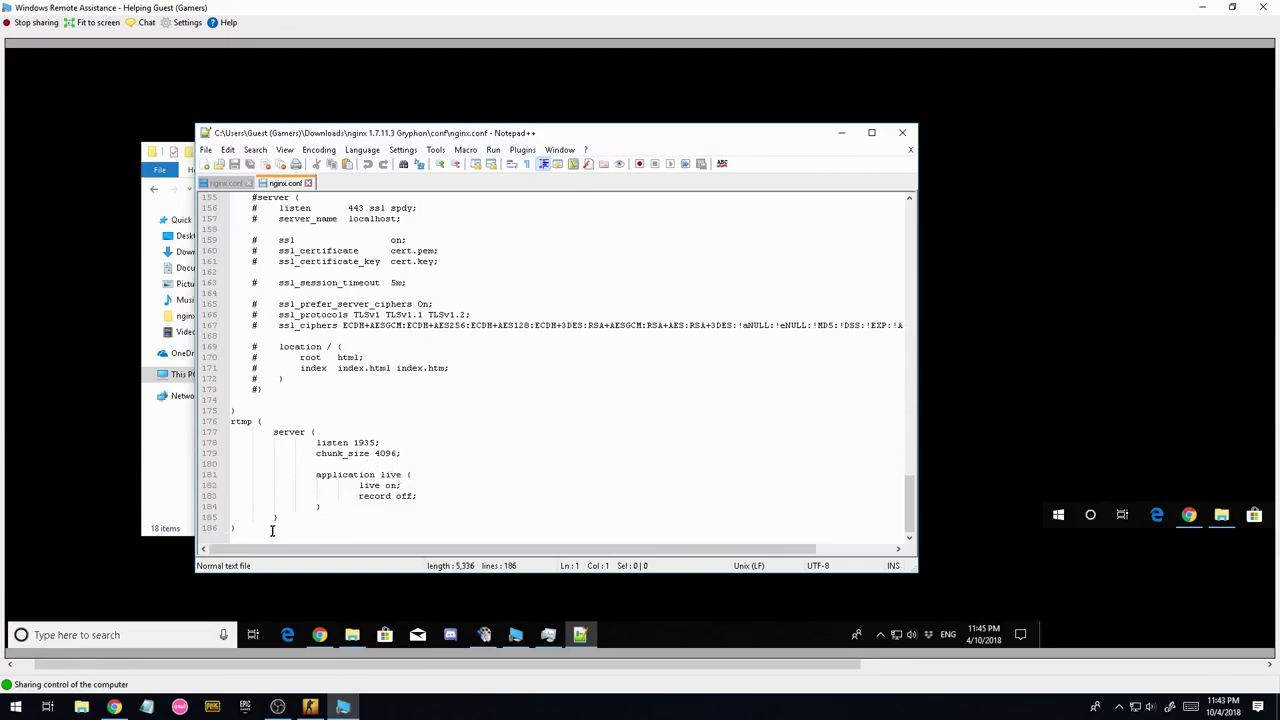
{"action": "left_click_drag", "start_coordinate": [271, 530], "coordinate": [190, 415]}
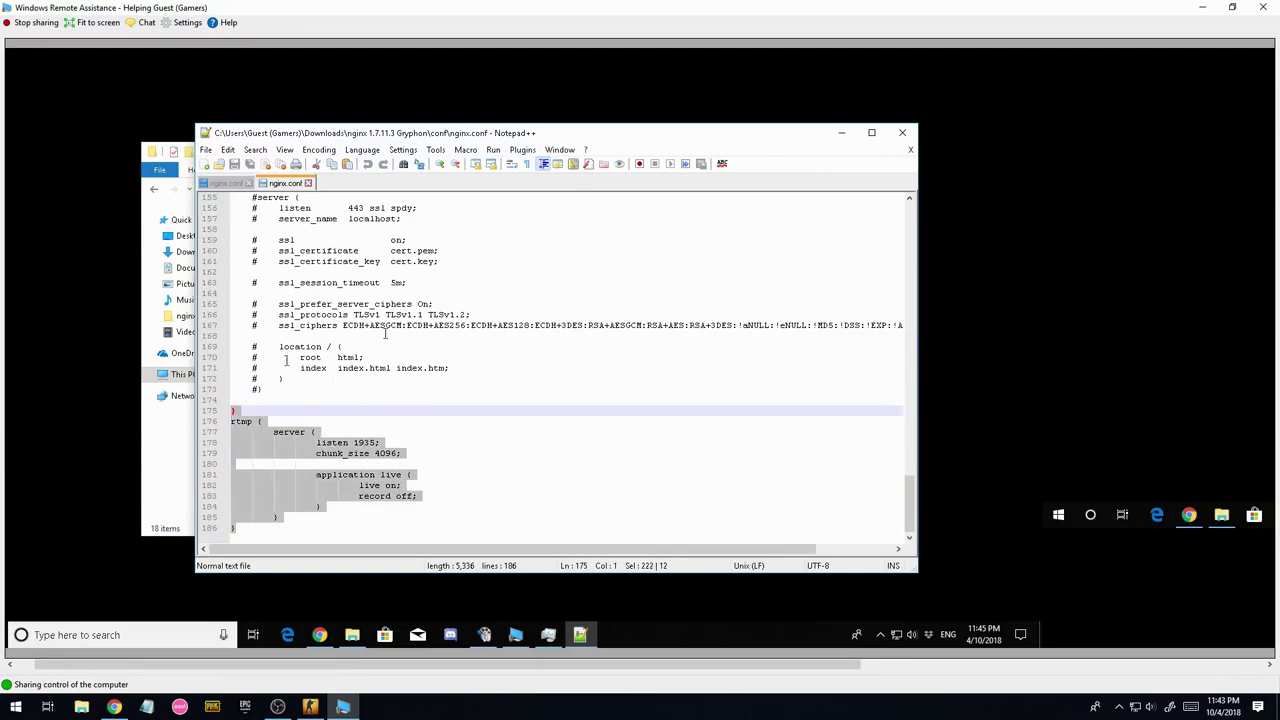
{"action": "left_click", "coordinate": [224, 184]}
{"action": "left_click", "coordinate": [468, 331]}
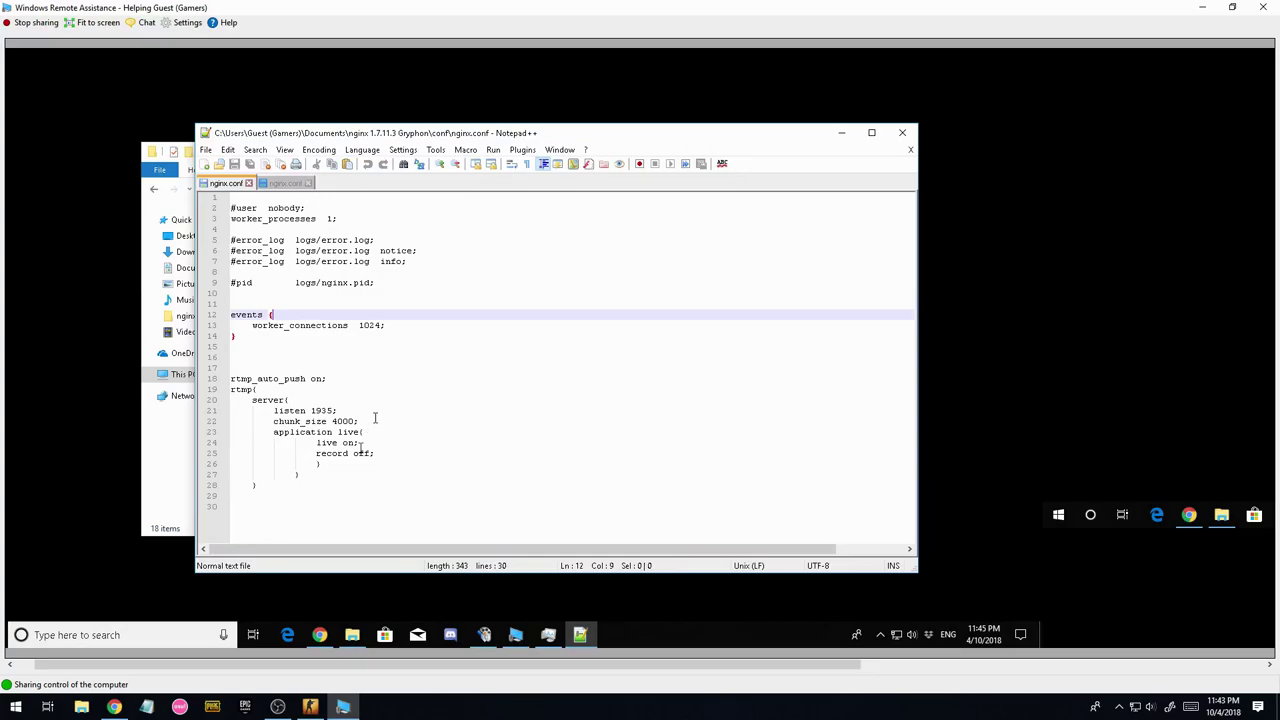
{"action": "left_click_drag", "start_coordinate": [375, 418], "coordinate": [279, 411]}
{"action": "key", "text": "ctrl+a"}
{"action": "key", "text": "ctrl+c"}
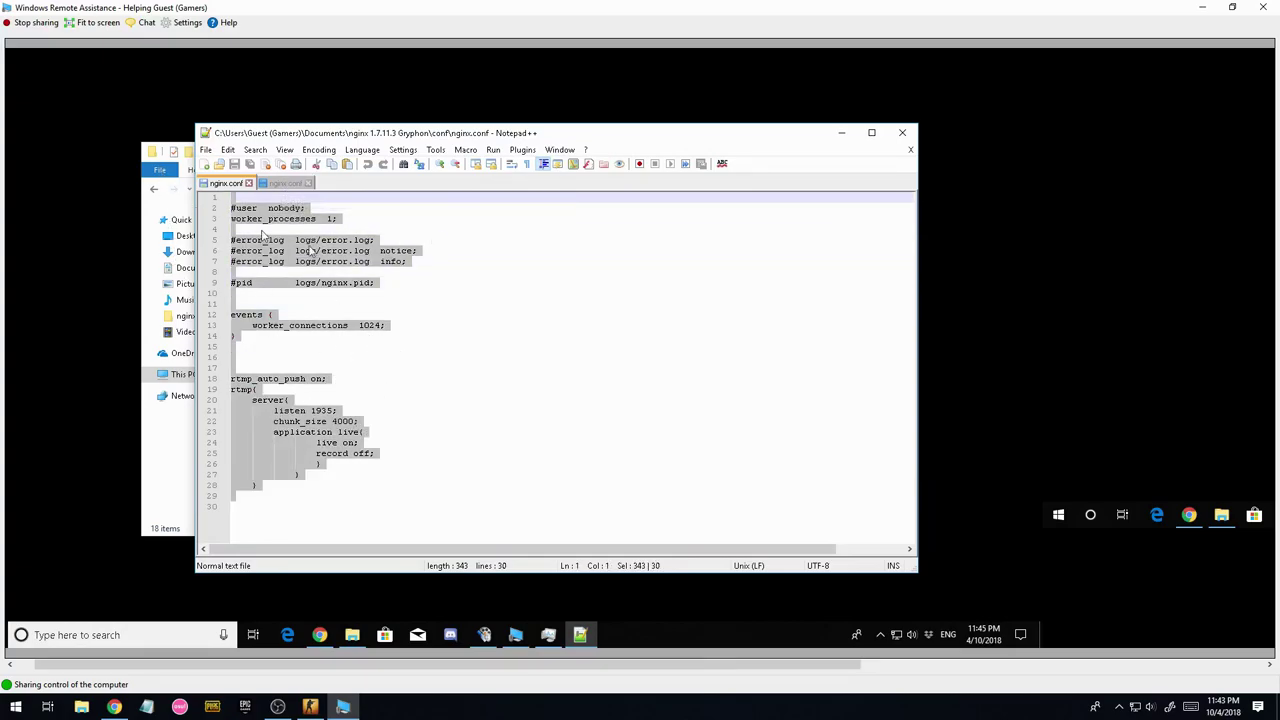
Paste the copied config over the Downloads nginx.conf and try worker_processes auto.
{"action": "left_click", "coordinate": [285, 183]}
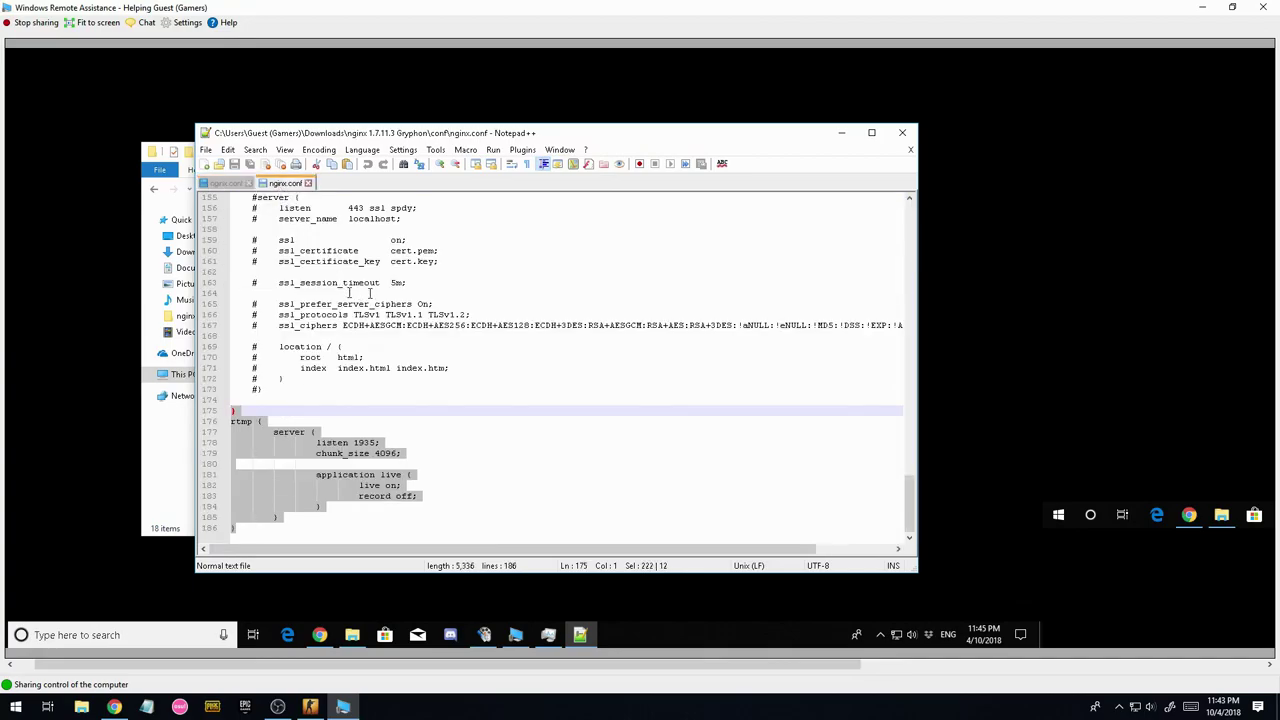
{"action": "key", "text": "ctrl+a"}
{"action": "key", "text": "ctrl+v"}
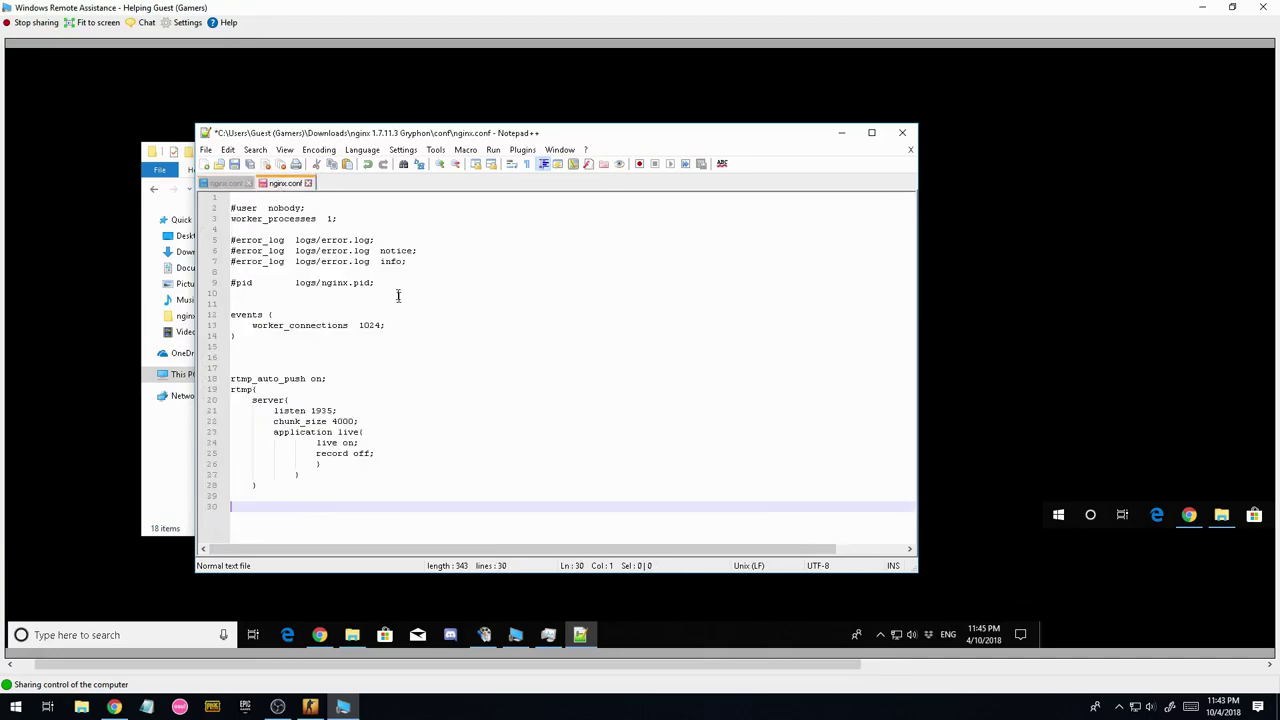
{"action": "left_click", "coordinate": [331, 218]}
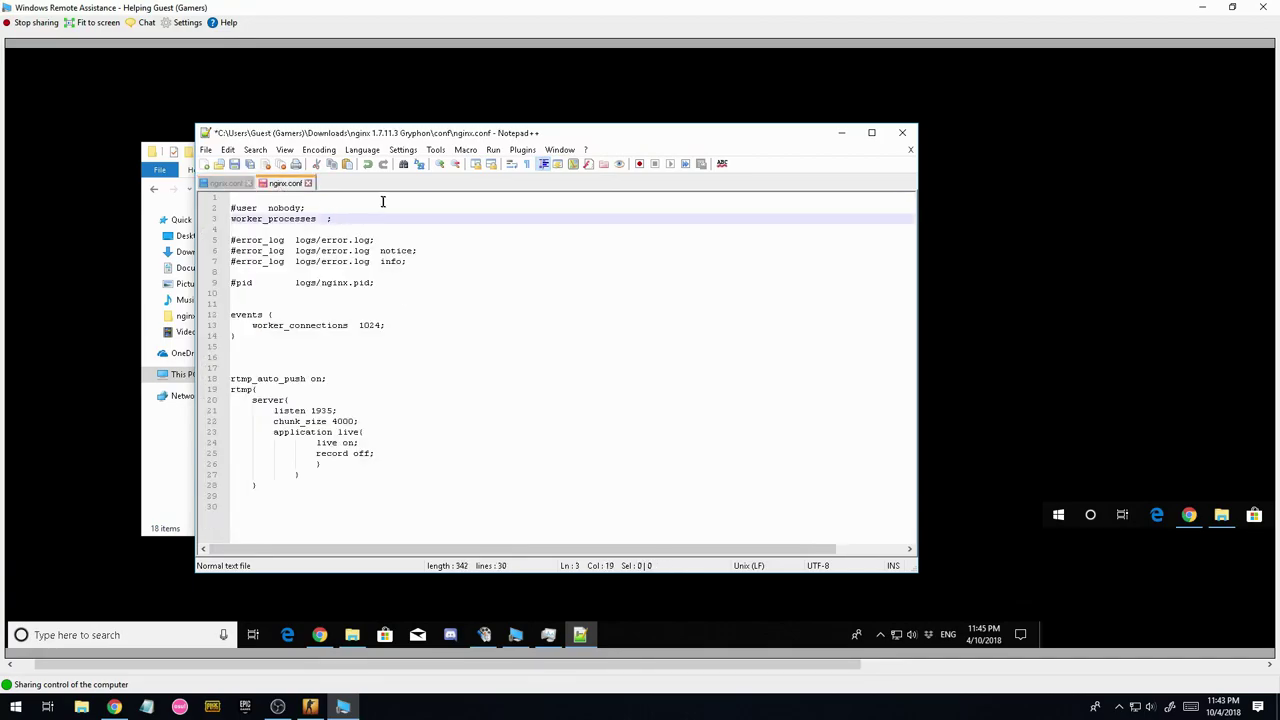
{"action": "type", "text": "auto"}
Review the rtmp server's chunk_size 4000 and listen 1935 lines.
{"action": "left_click", "coordinate": [408, 326]}
{"action": "double_click", "coordinate": [343, 422]}
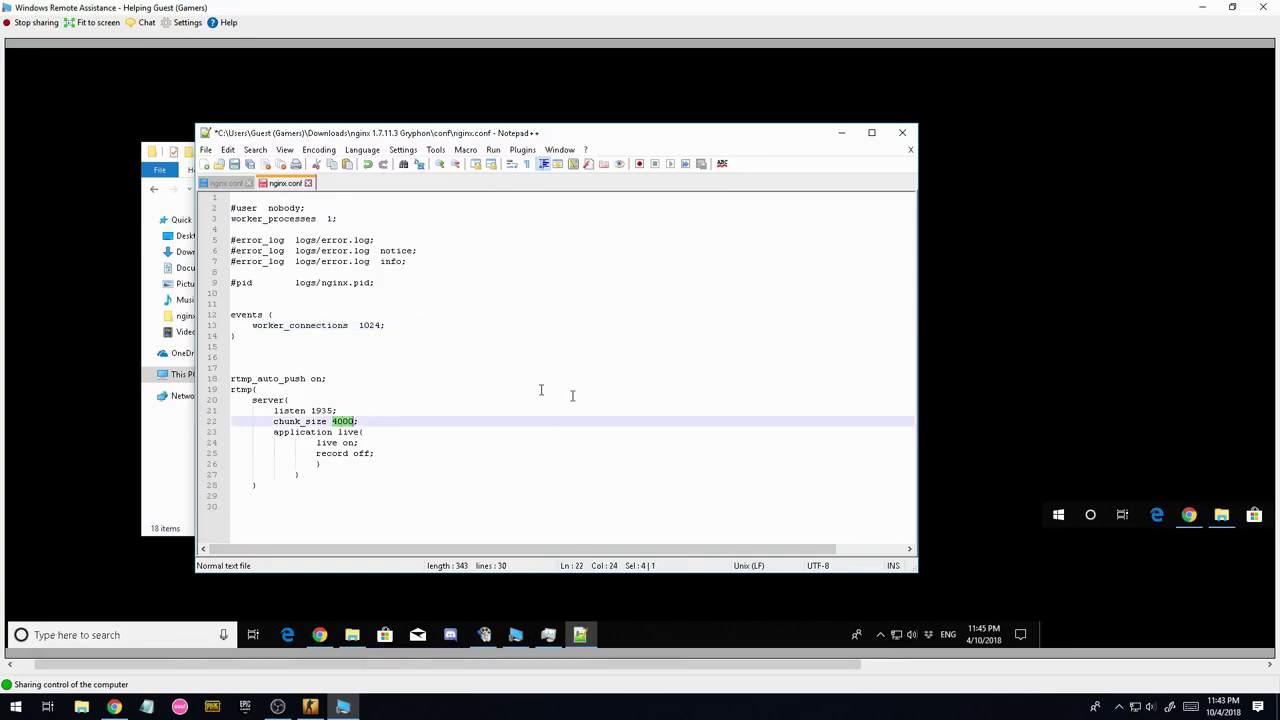
{"action": "left_click_drag", "start_coordinate": [311, 411], "coordinate": [334, 411]}
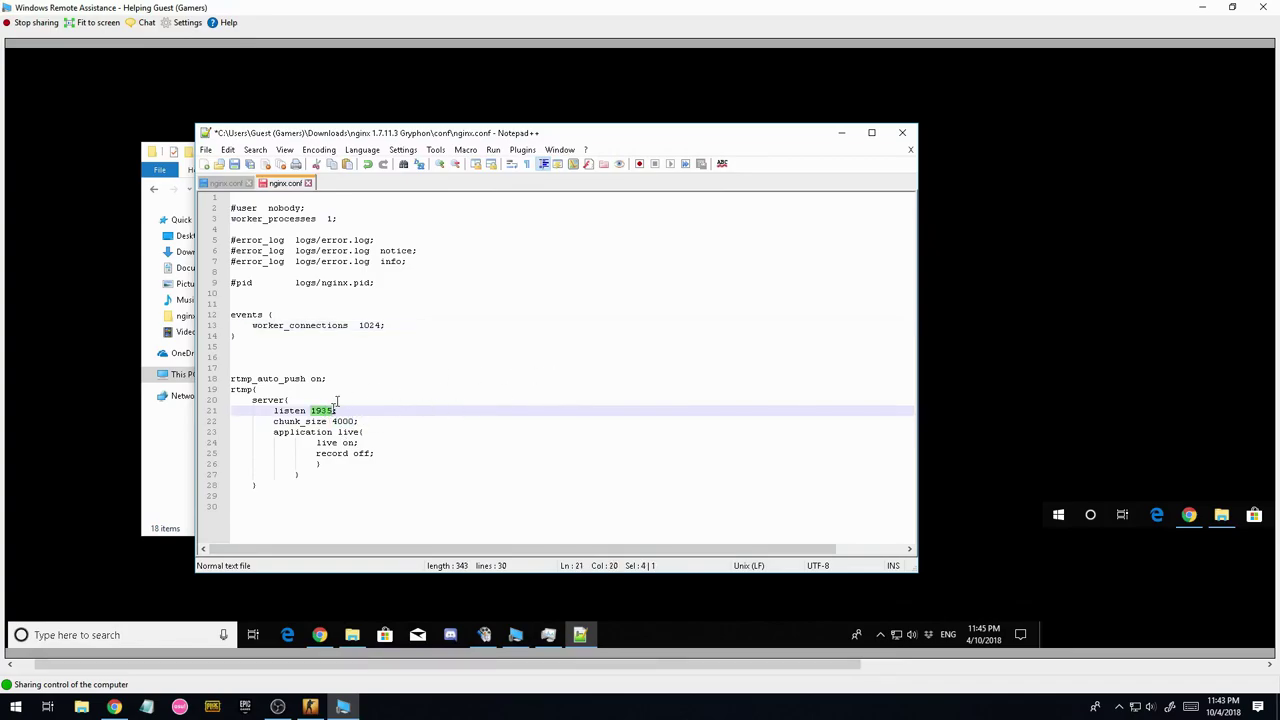
{"action": "left_click", "coordinate": [321, 410]}
{"action": "left_click_drag", "start_coordinate": [335, 411], "coordinate": [316, 410]}
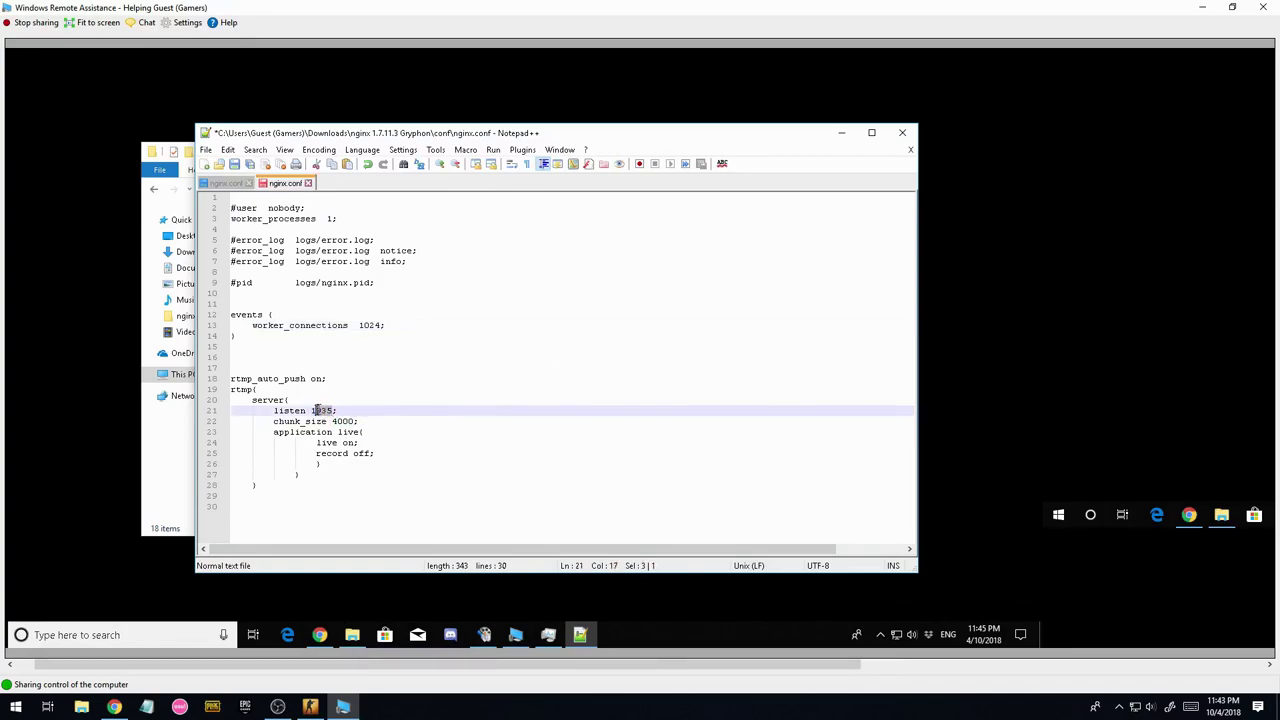
{"action": "left_click", "coordinate": [413, 413]}
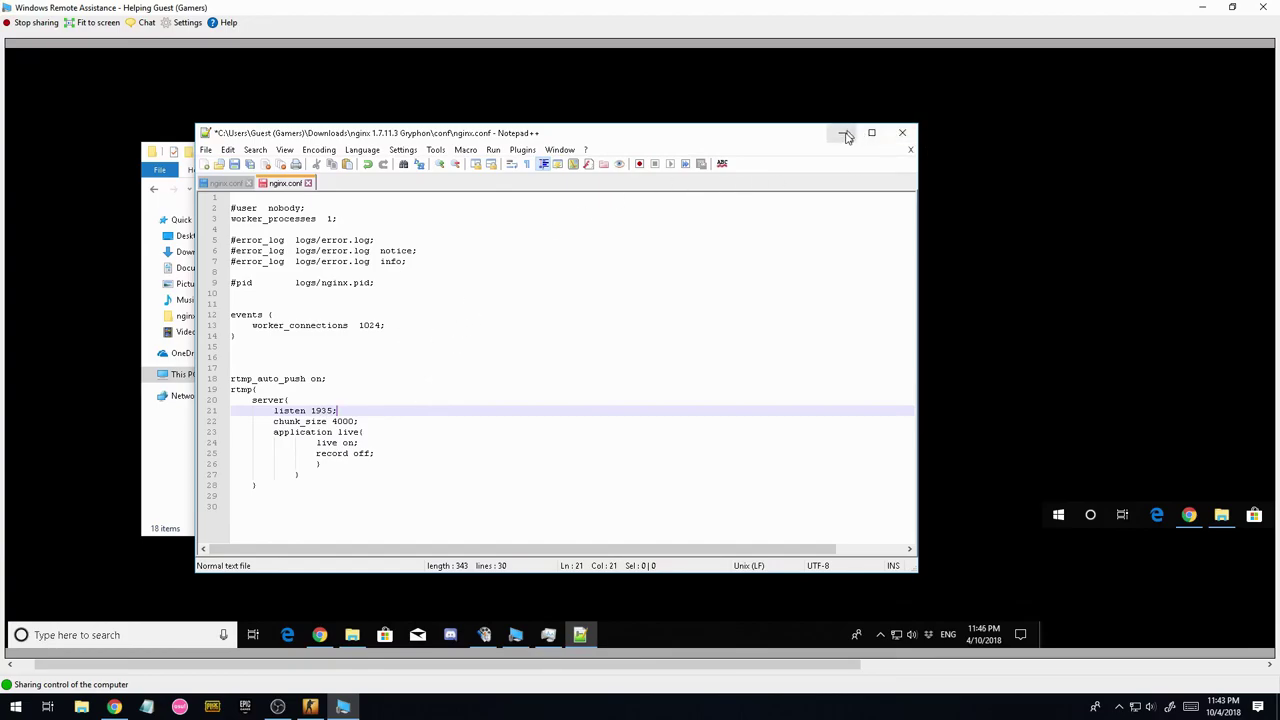
Minimize Notepad++, open Documents\nginx 1.7.11.3 Gryphon, peek into conf and select the nginx application.
{"action": "left_click", "coordinate": [841, 132]}
{"action": "left_click", "coordinate": [153, 193]}
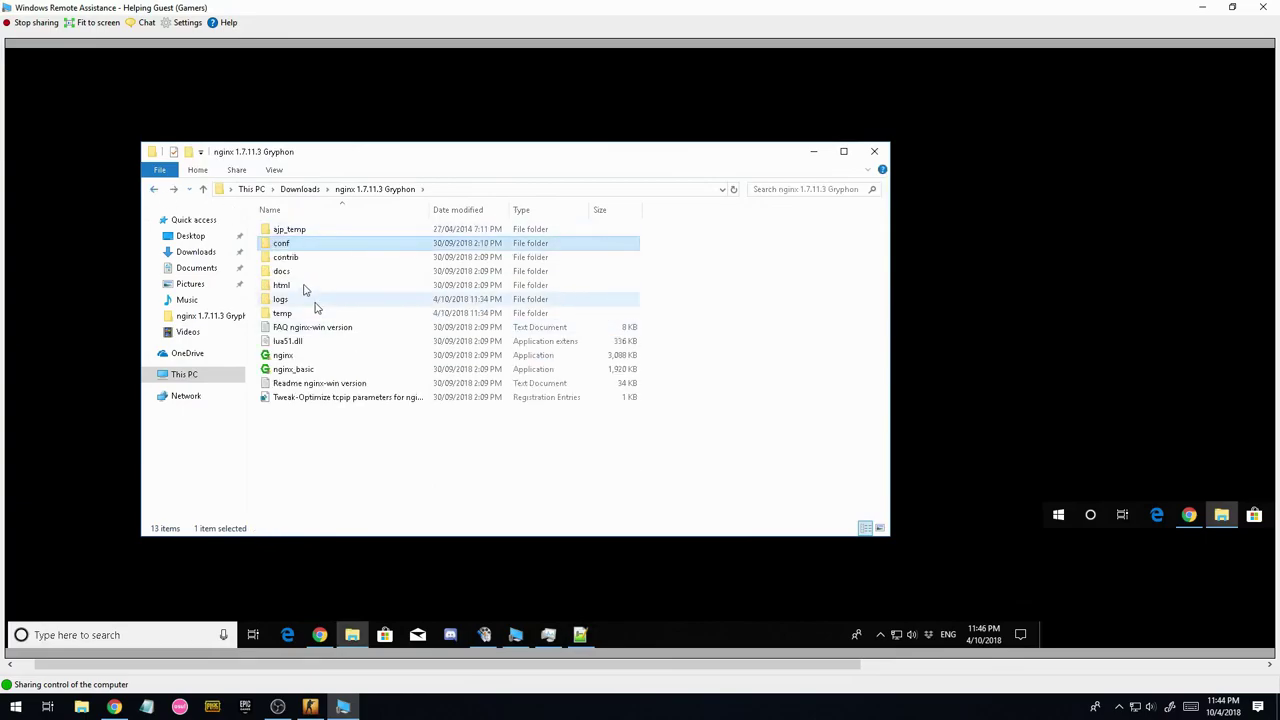
{"action": "left_click", "coordinate": [190, 267]}
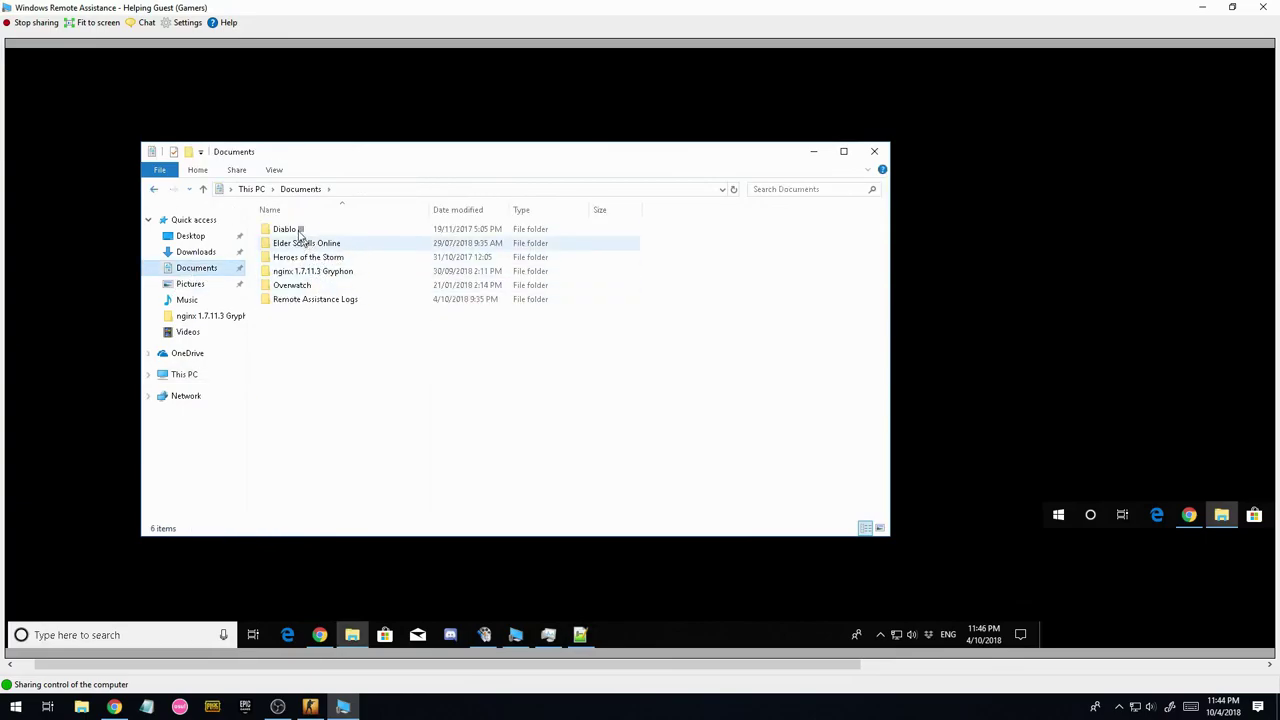
{"action": "double_click", "coordinate": [310, 273]}
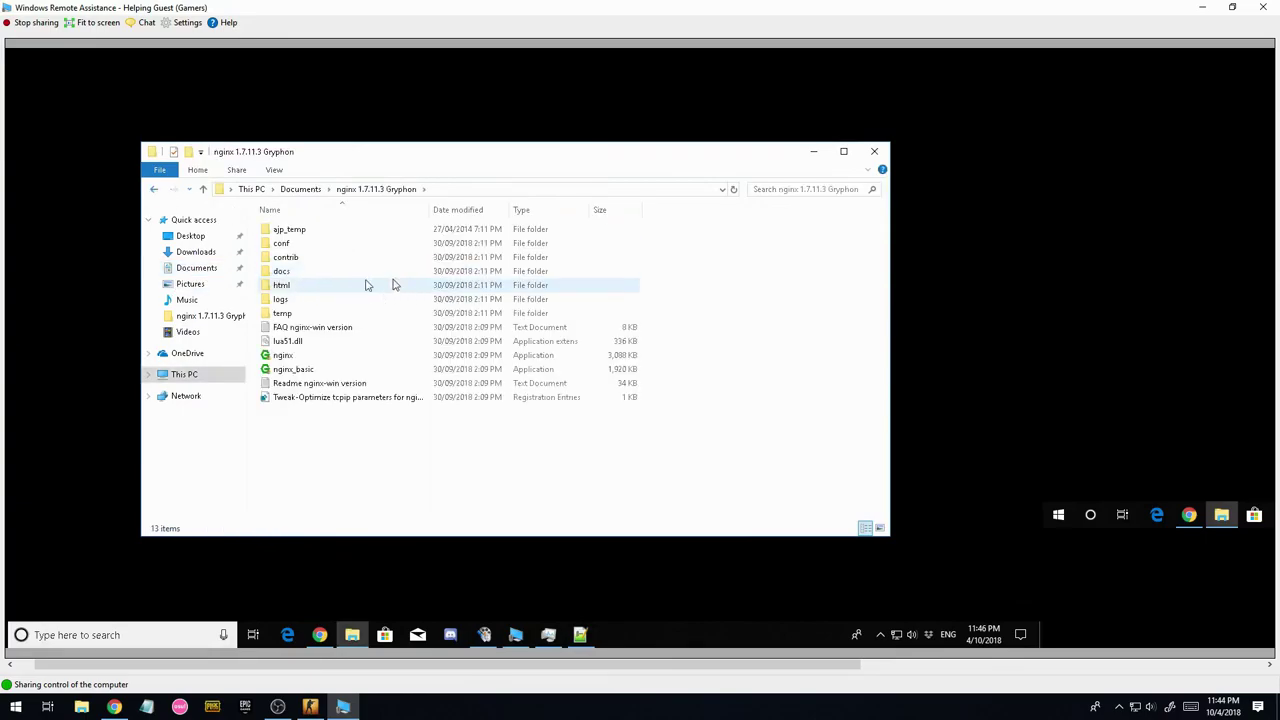
{"action": "left_click", "coordinate": [320, 357]}
{"action": "left_click_drag", "start_coordinate": [320, 357], "coordinate": [283, 361]}
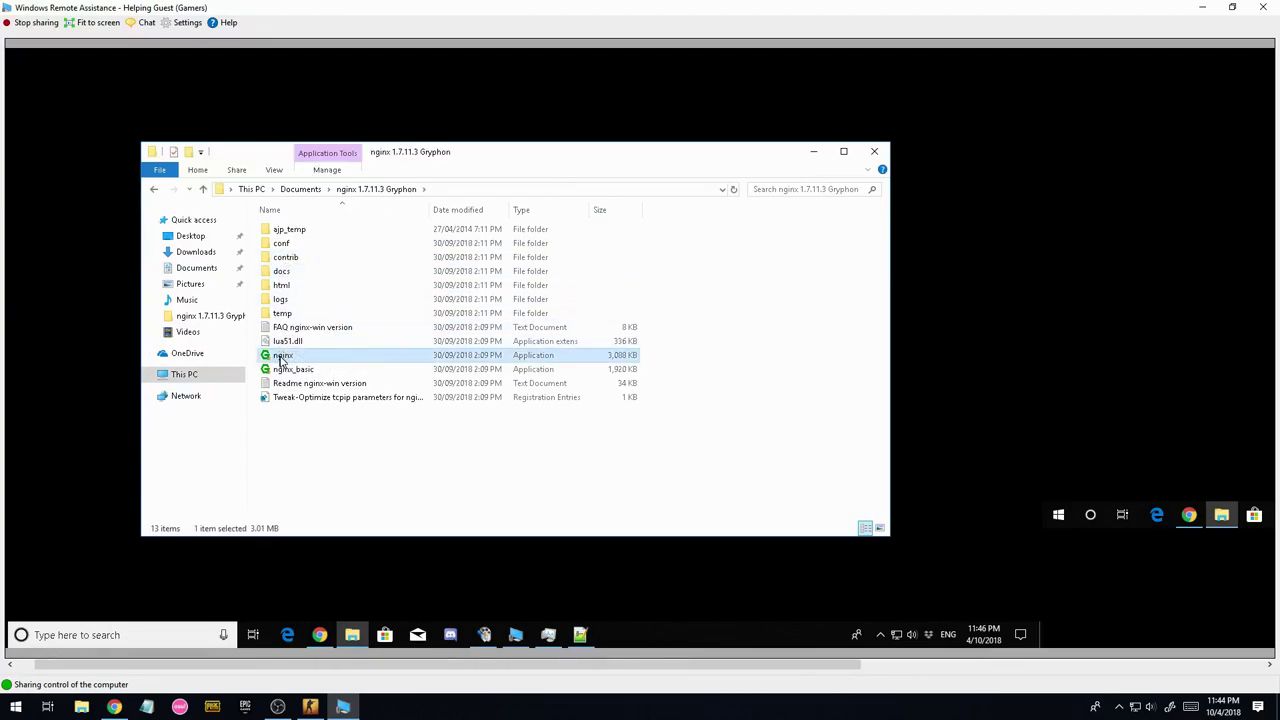
{"action": "double_click", "coordinate": [282, 243]}
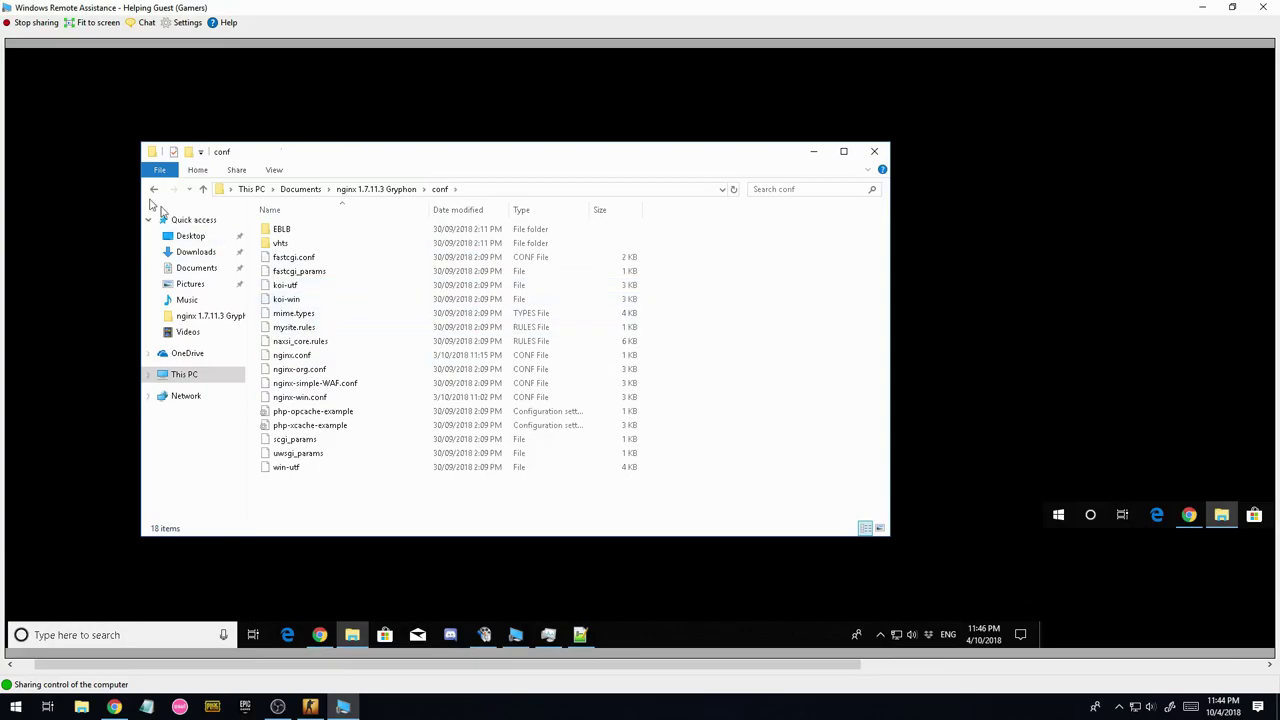
{"action": "left_click", "coordinate": [154, 190]}
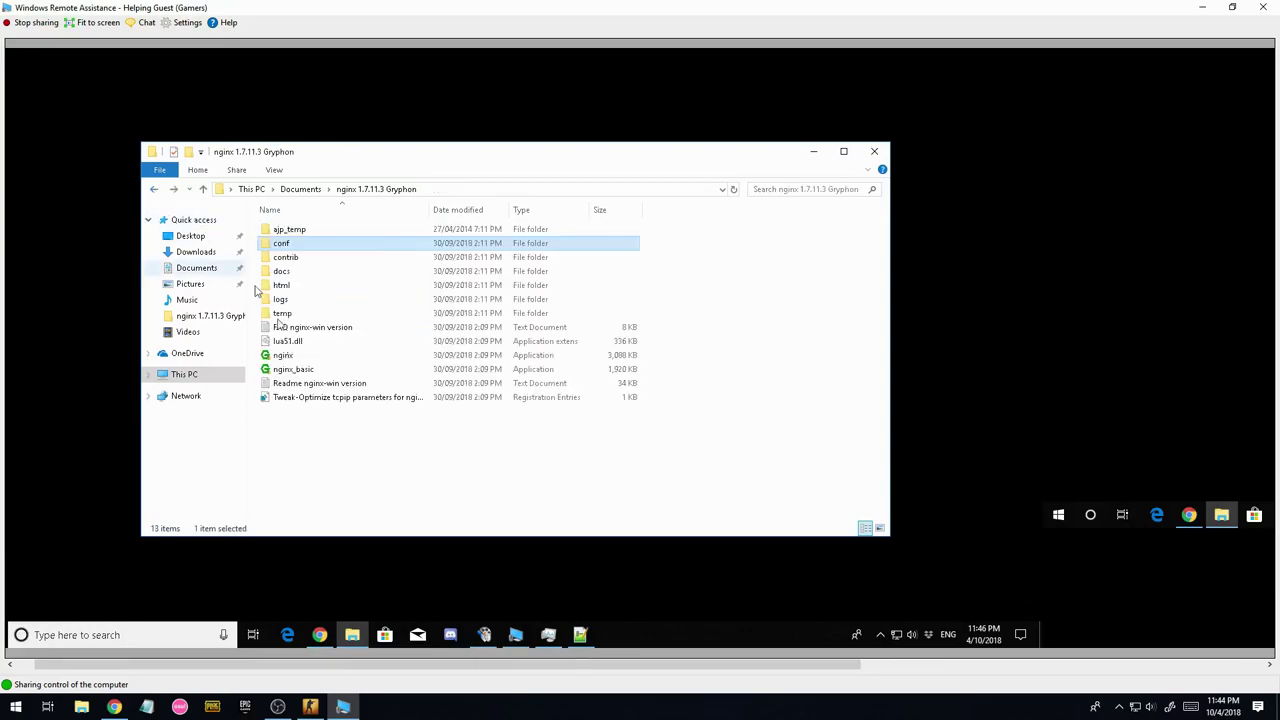
{"action": "left_click", "coordinate": [286, 357]}
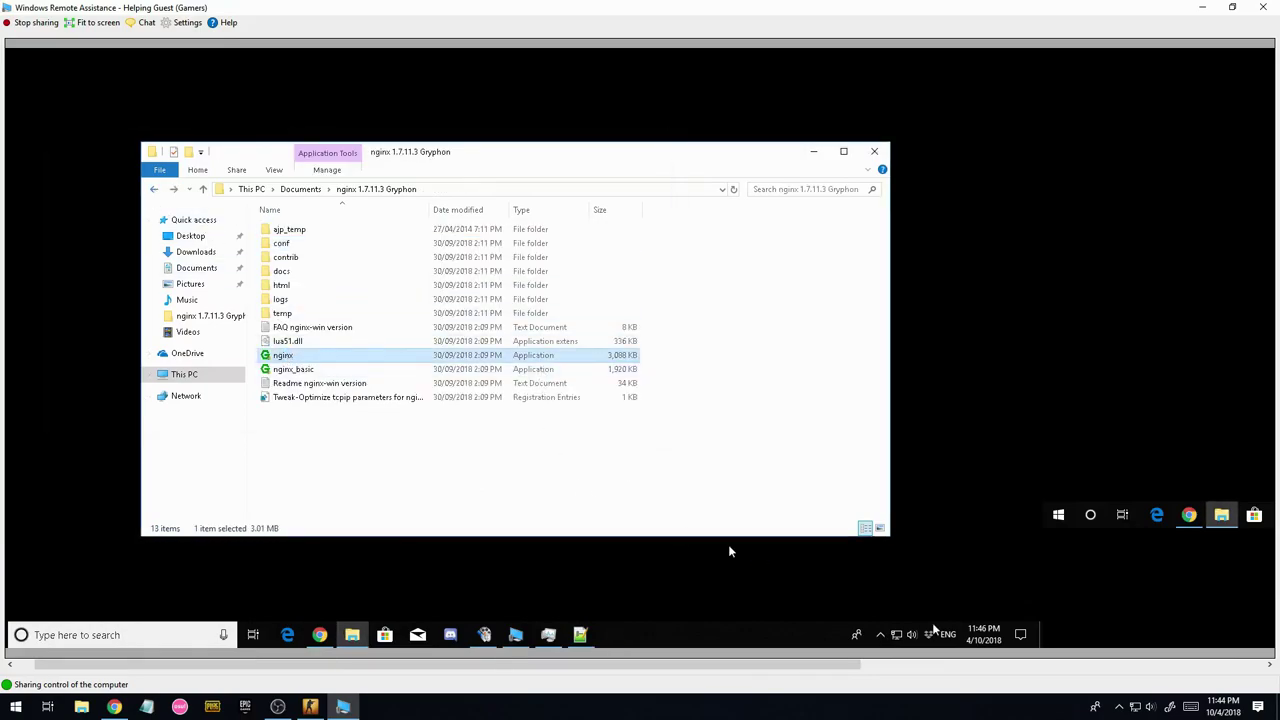
{"action": "left_click", "coordinate": [548, 634]}
{"action": "scroll", "coordinate": [210, 360], "scroll_direction": "down", "scroll_amount": 1}
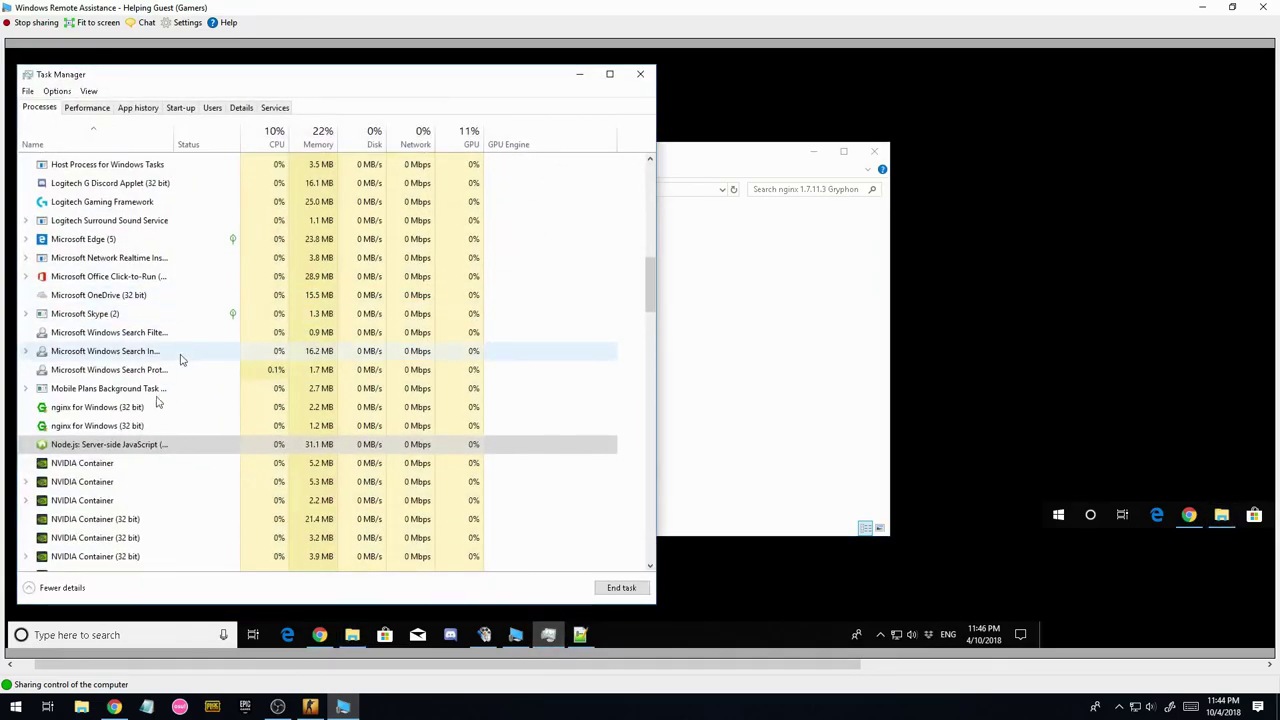
{"action": "left_click", "coordinate": [95, 409]}
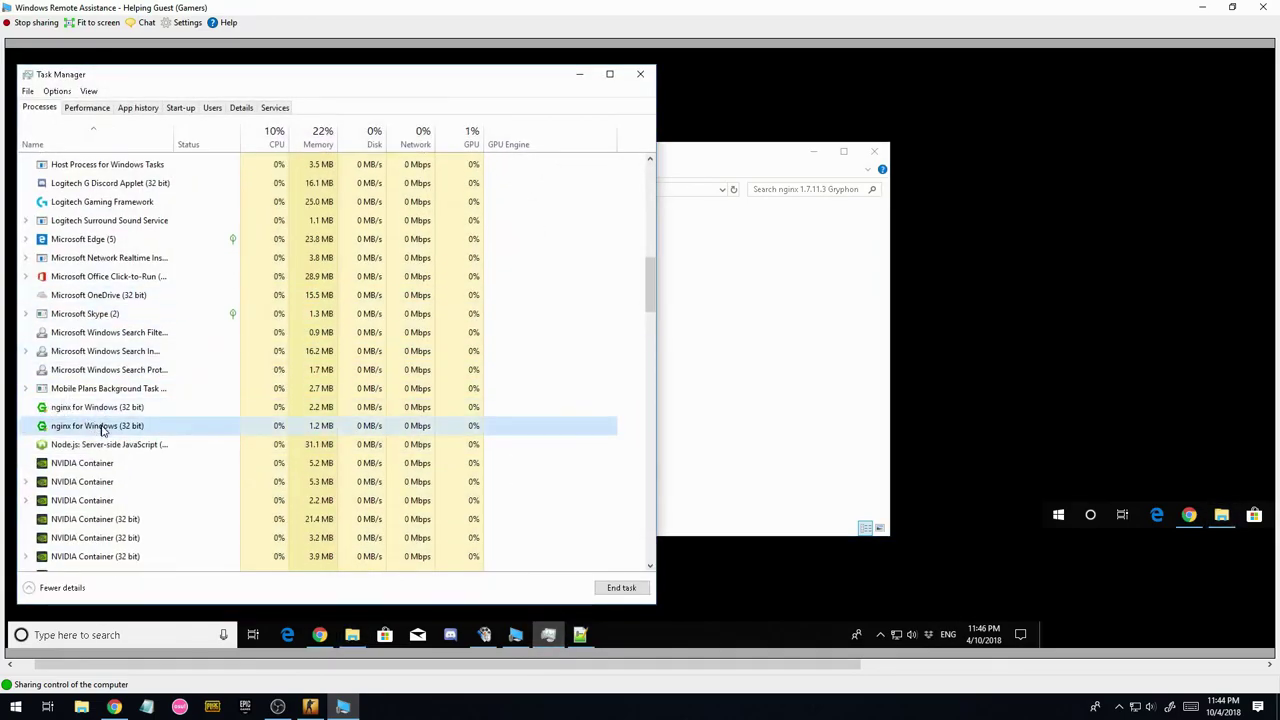
{"action": "left_click", "coordinate": [100, 425]}
{"action": "left_click", "coordinate": [95, 445]}
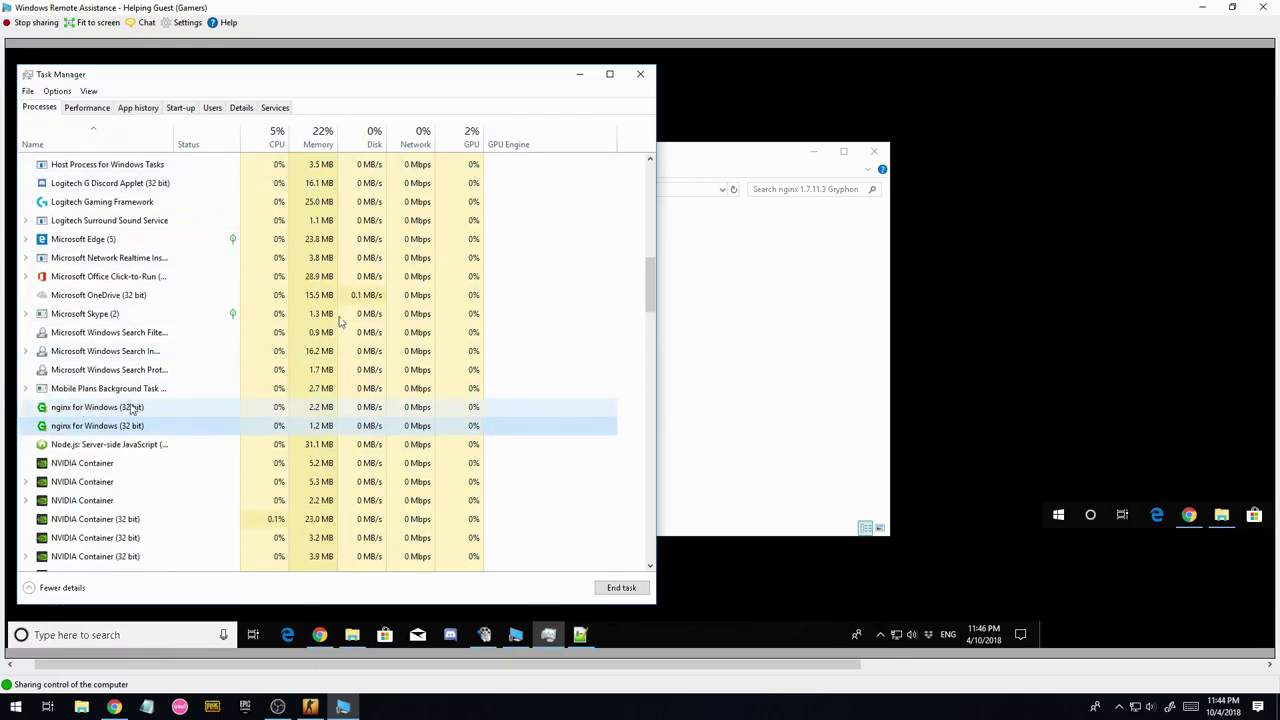
{"action": "left_click", "coordinate": [583, 77]}
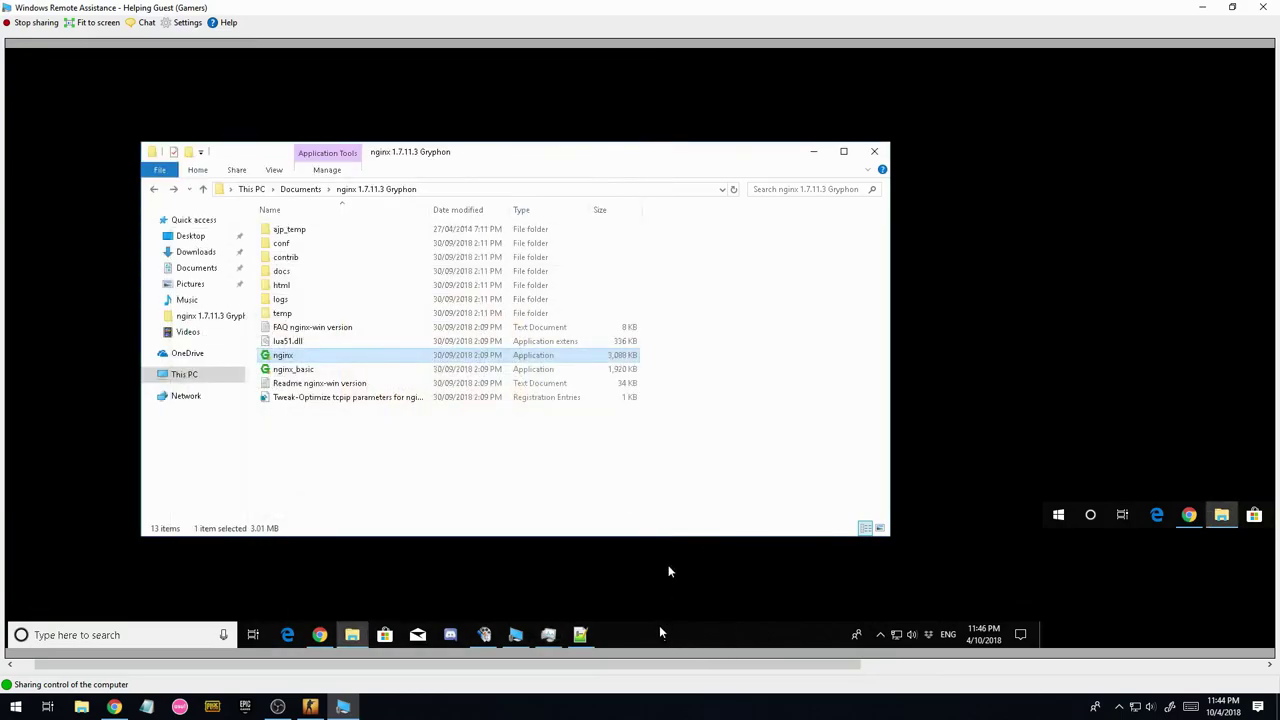
Launch Command Prompt by searching for cmd.
{"action": "key", "text": "super"}
{"action": "left_click", "coordinate": [829, 443]}
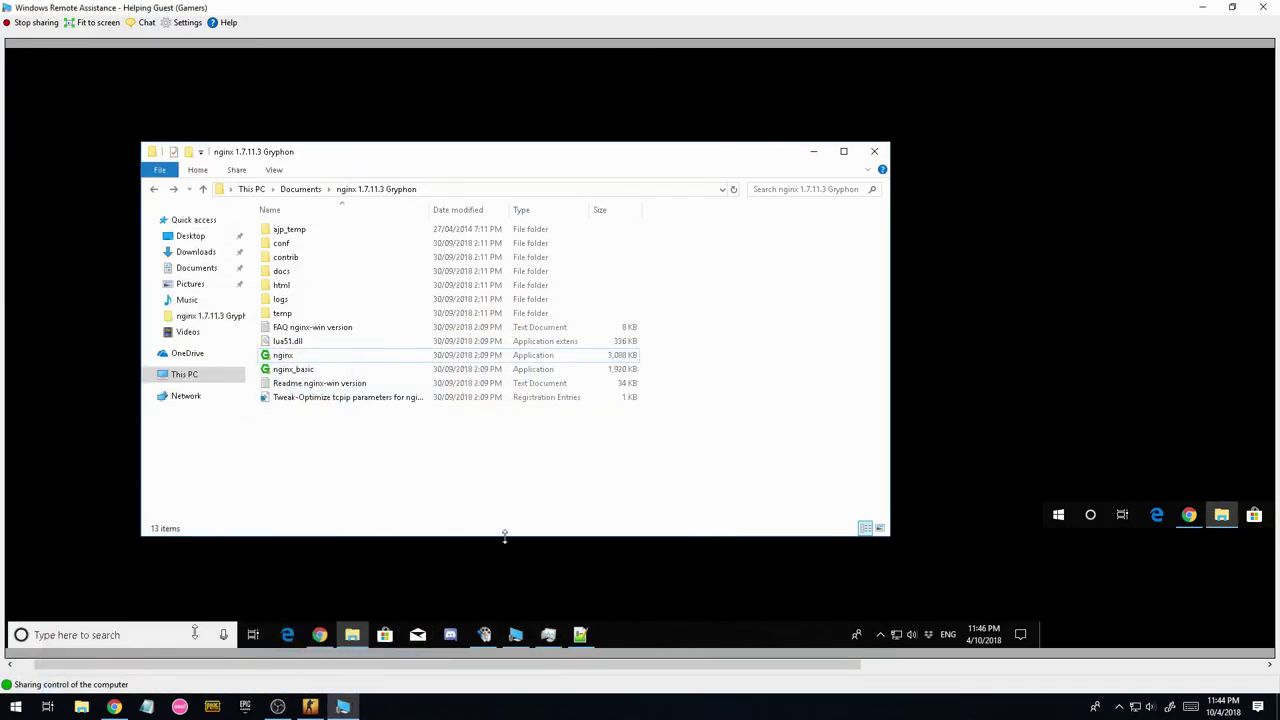
{"action": "left_click", "coordinate": [35, 634]}
{"action": "type", "text": "cmd"}
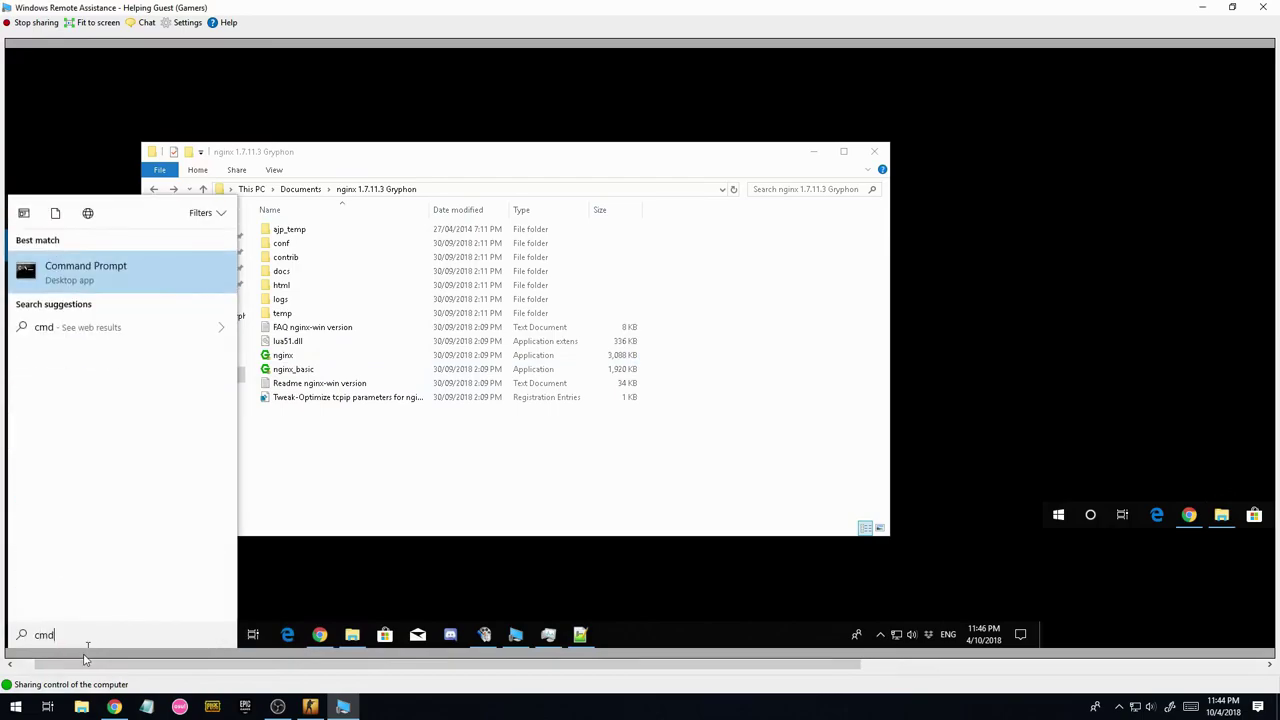
{"action": "key", "text": "Return"}
Run ipconfig, highlight the IPv4 address 192.168.1.87, then minimize the console.
{"action": "left_click", "coordinate": [418, 312]}
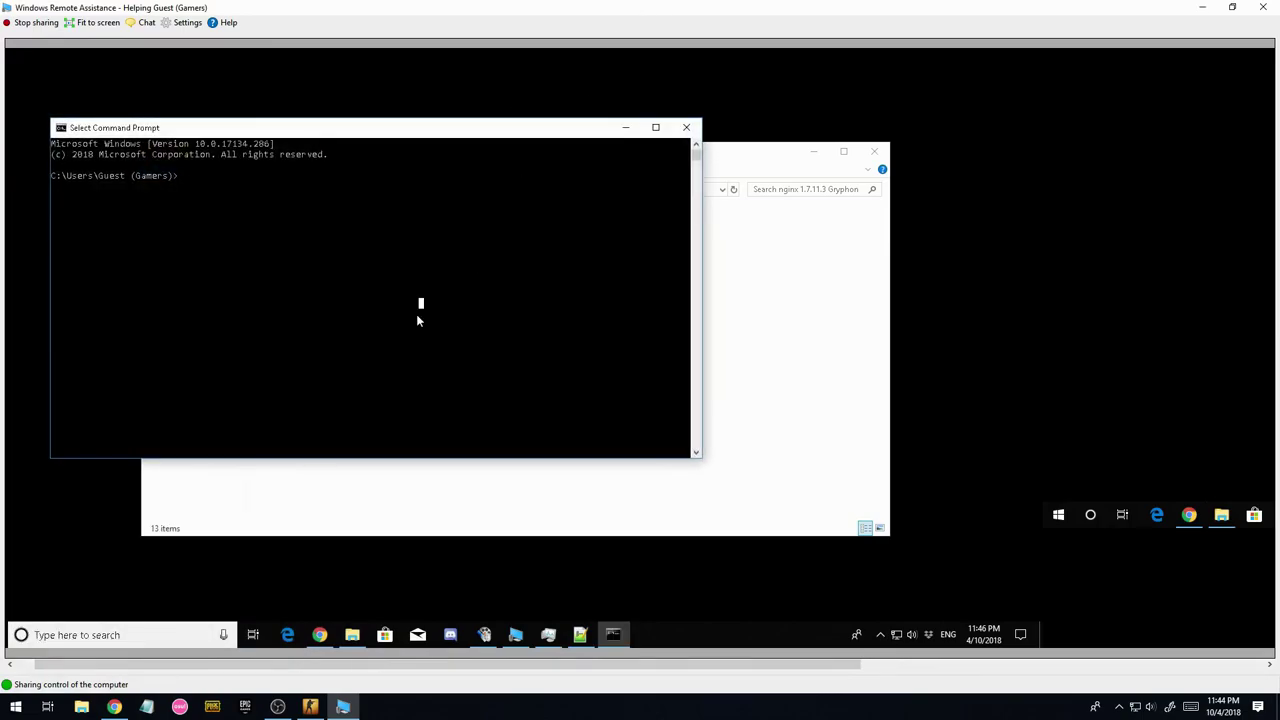
{"action": "type", "text": "ipconfig"}
{"action": "key", "text": "Return"}
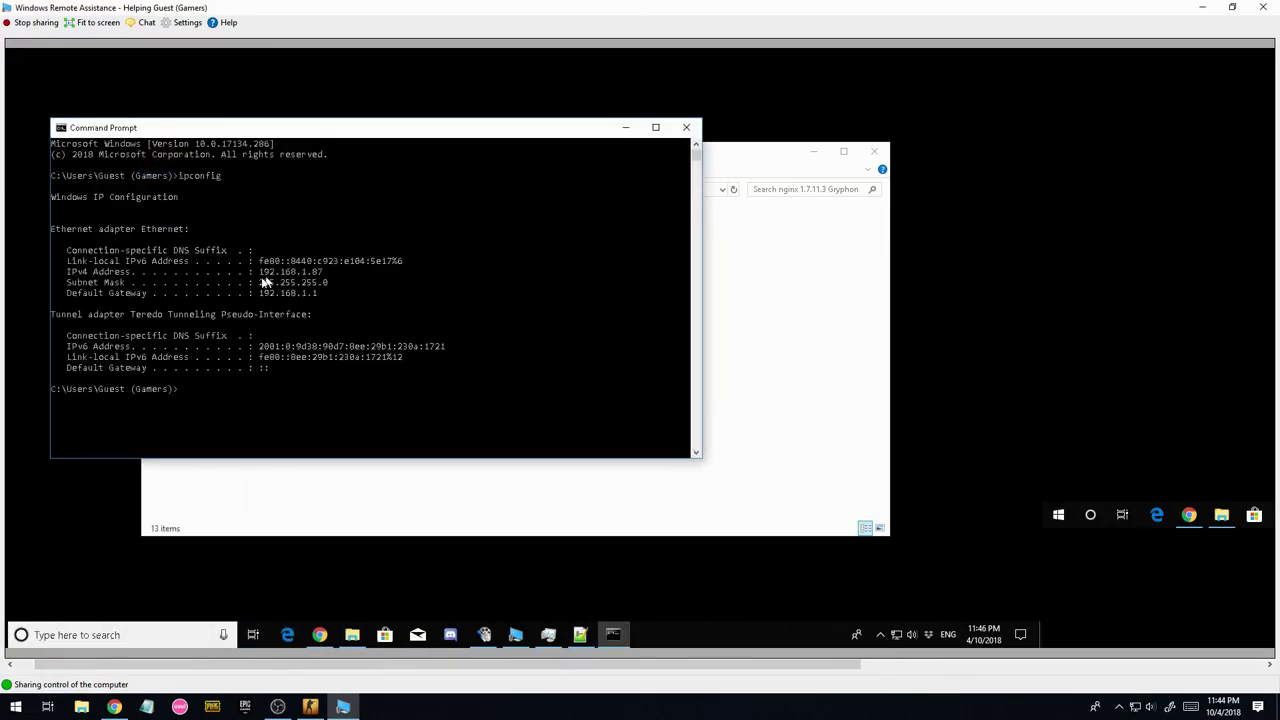
{"action": "left_click_drag", "start_coordinate": [260, 271], "coordinate": [318, 273]}
{"action": "left_click", "coordinate": [626, 128]}
Open OBS Settings and check the Stream page's custom server URL rtmp://192.168.1.87/live.
{"action": "mouse_move", "coordinate": [344, 707]}
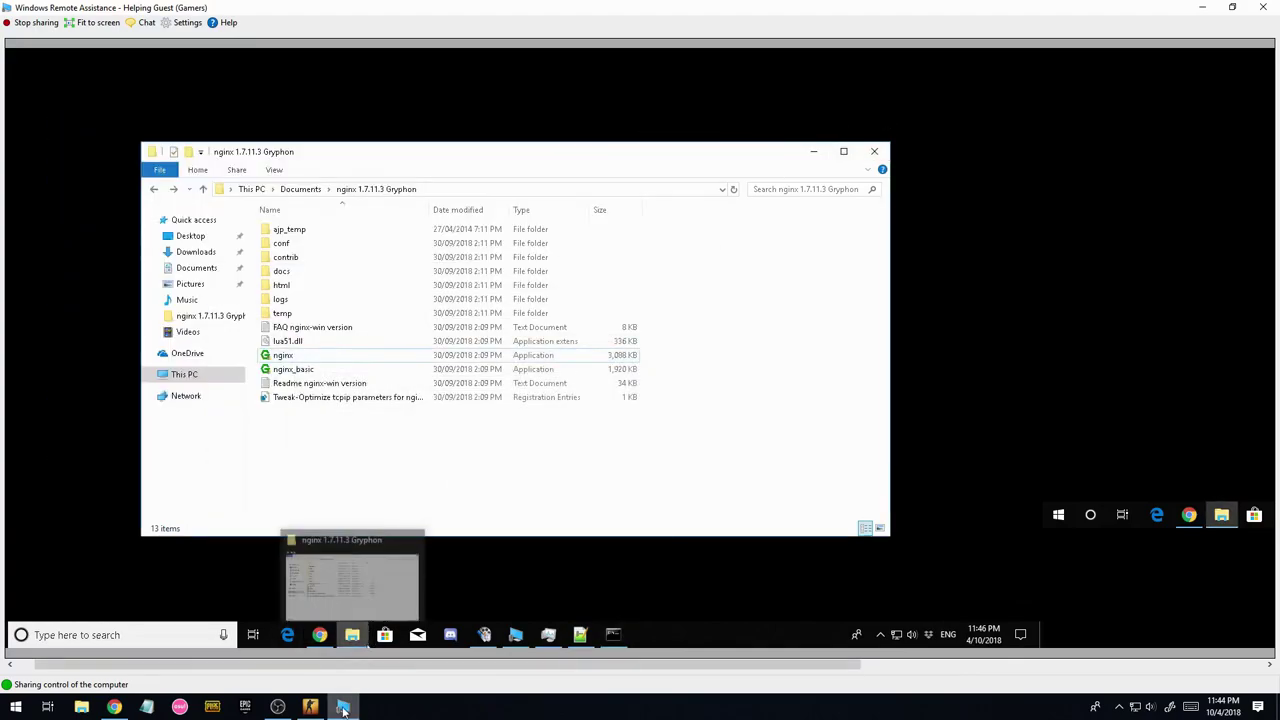
{"action": "left_click", "coordinate": [344, 707]}
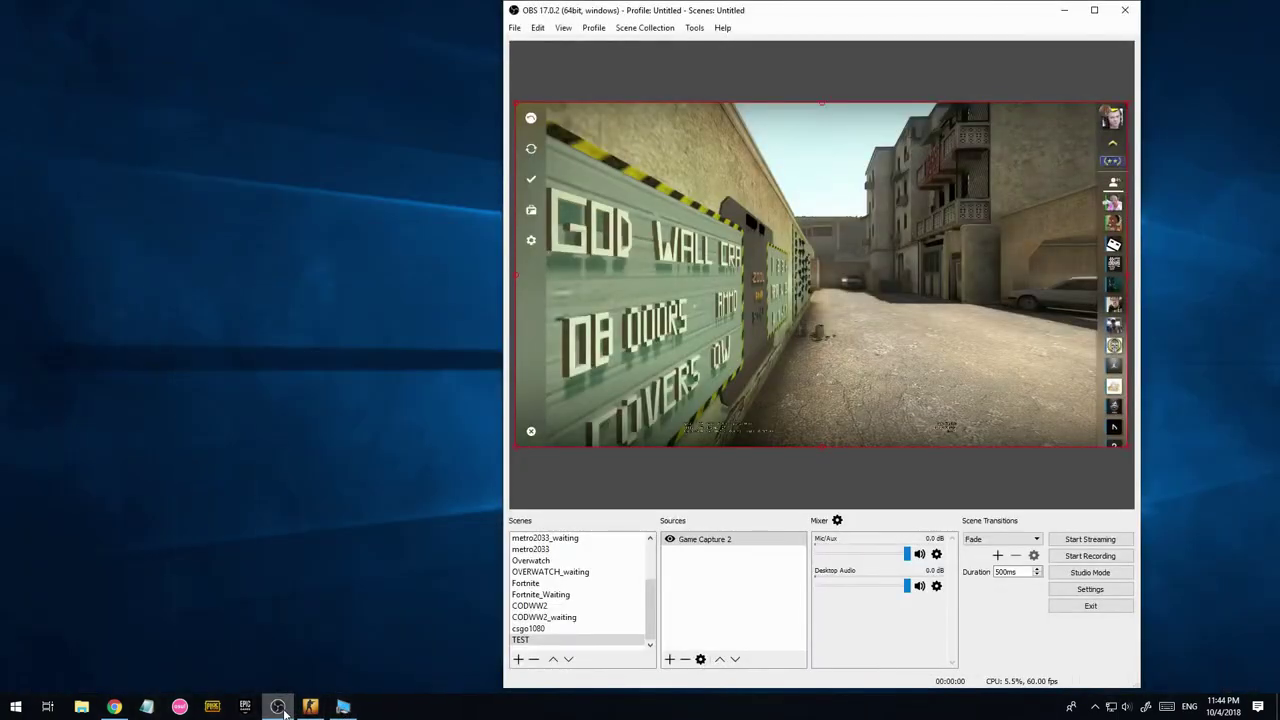
{"action": "left_click", "coordinate": [1091, 590]}
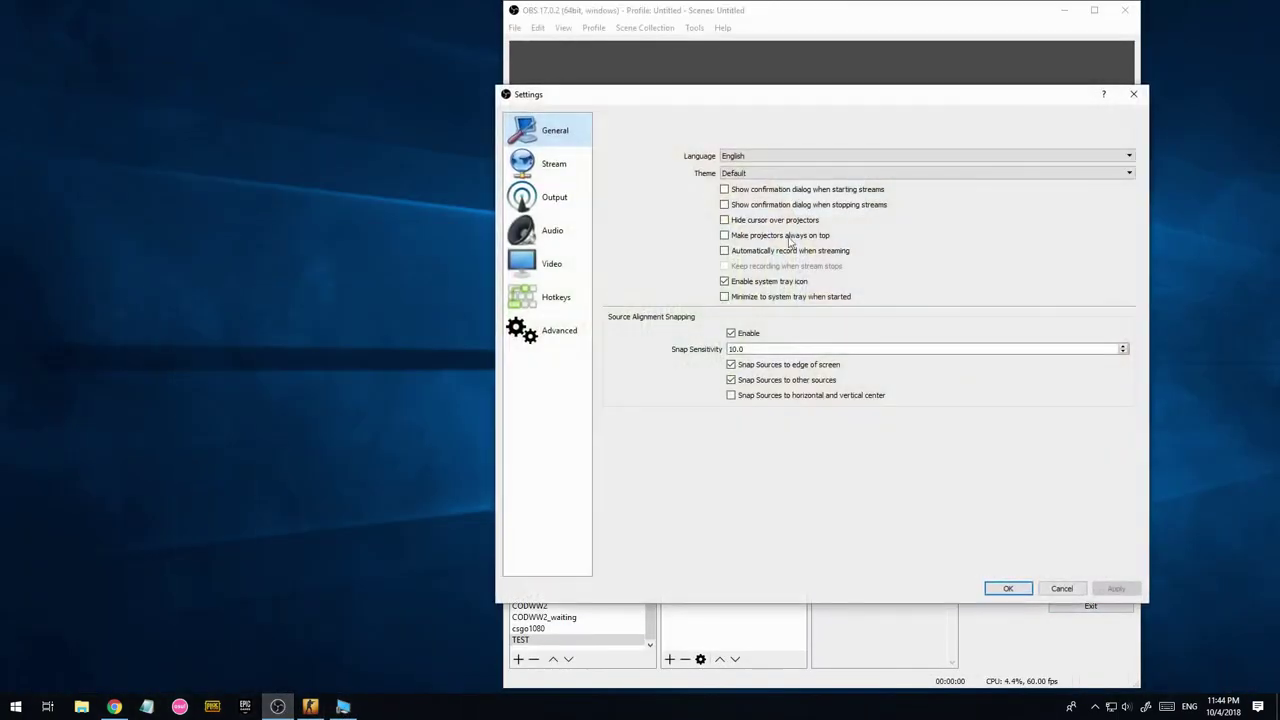
{"action": "left_click", "coordinate": [545, 196]}
{"action": "left_click", "coordinate": [553, 163]}
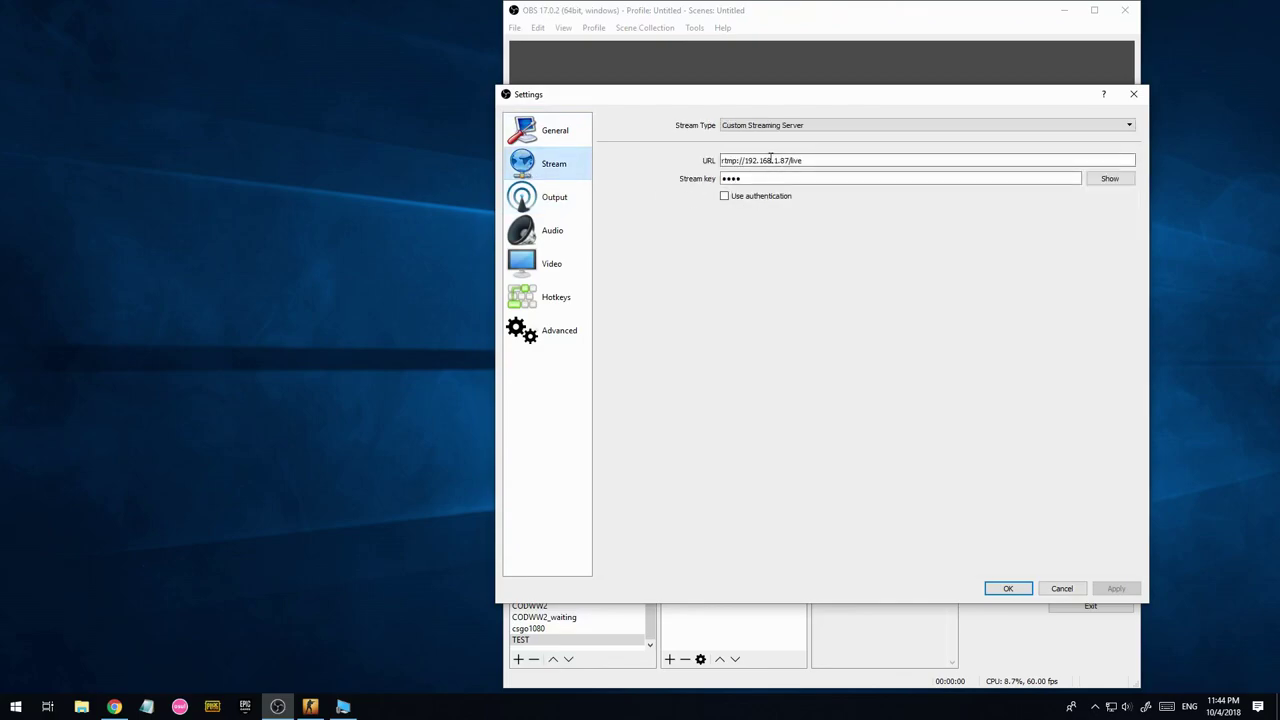
{"action": "left_click_drag", "start_coordinate": [745, 161], "coordinate": [790, 161]}
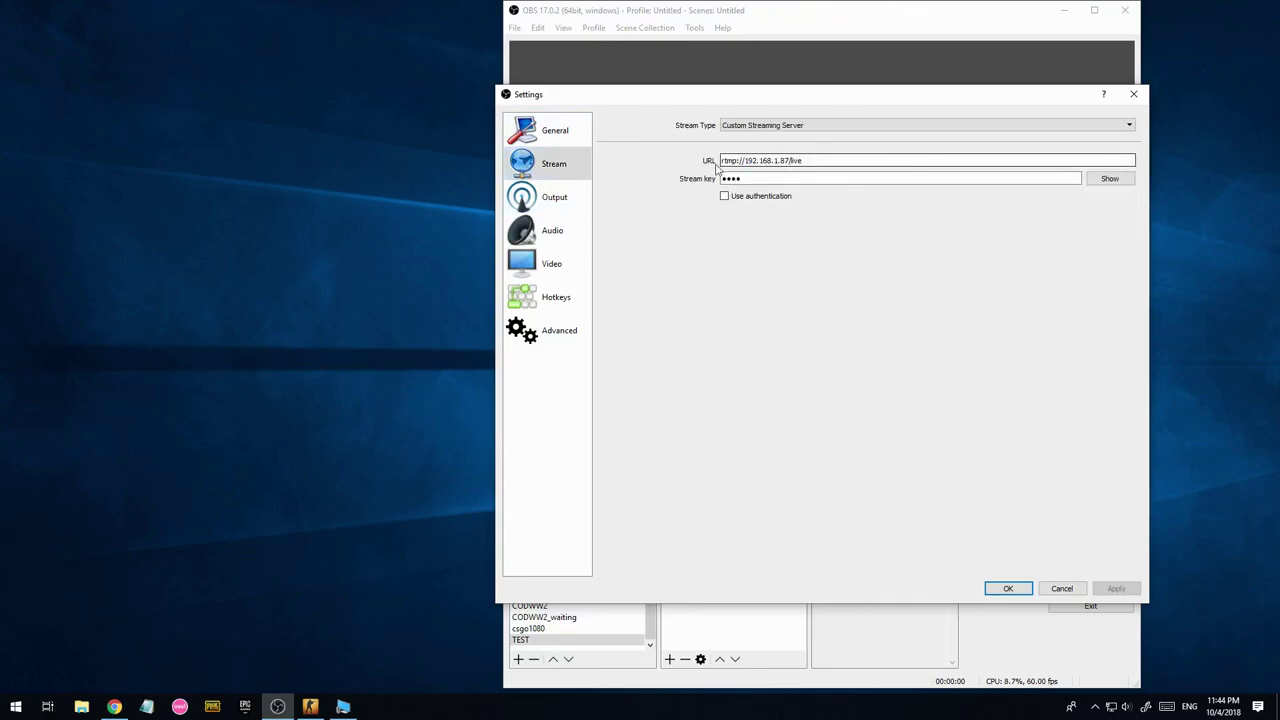
{"action": "double_click", "coordinate": [729, 161]}
{"action": "triple_click", "coordinate": [812, 160]}
{"action": "left_click", "coordinate": [846, 162]}
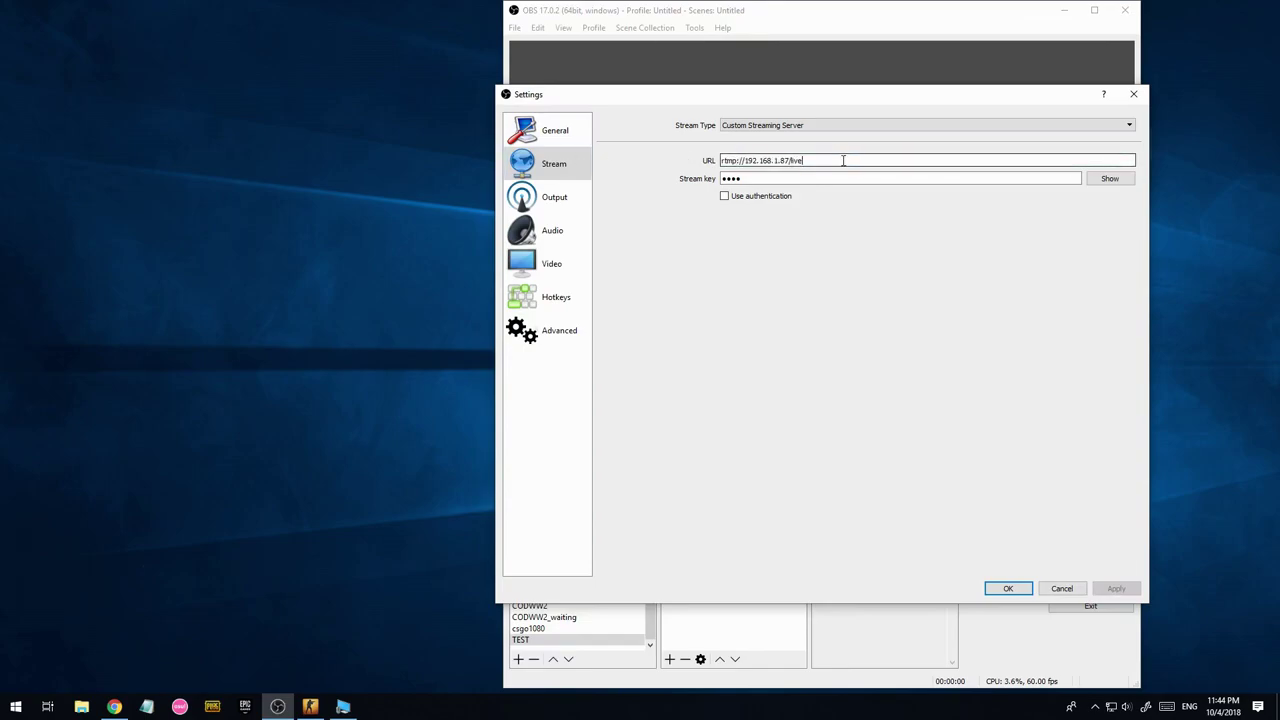
Reveal and replace the stream key, save the settings, and return to the remote session.
{"action": "left_click", "coordinate": [1108, 182]}
{"action": "double_click", "coordinate": [755, 179]}
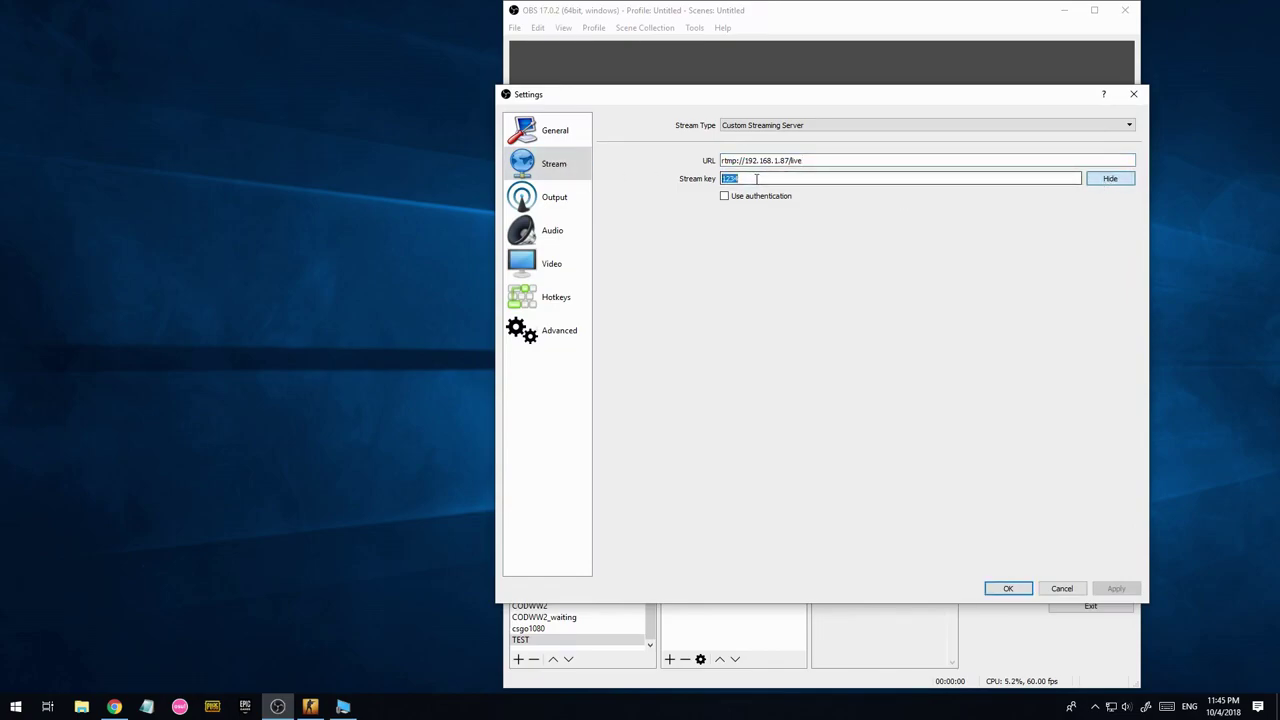
{"action": "type", "text": "5"}
{"action": "left_click", "coordinate": [556, 198]}
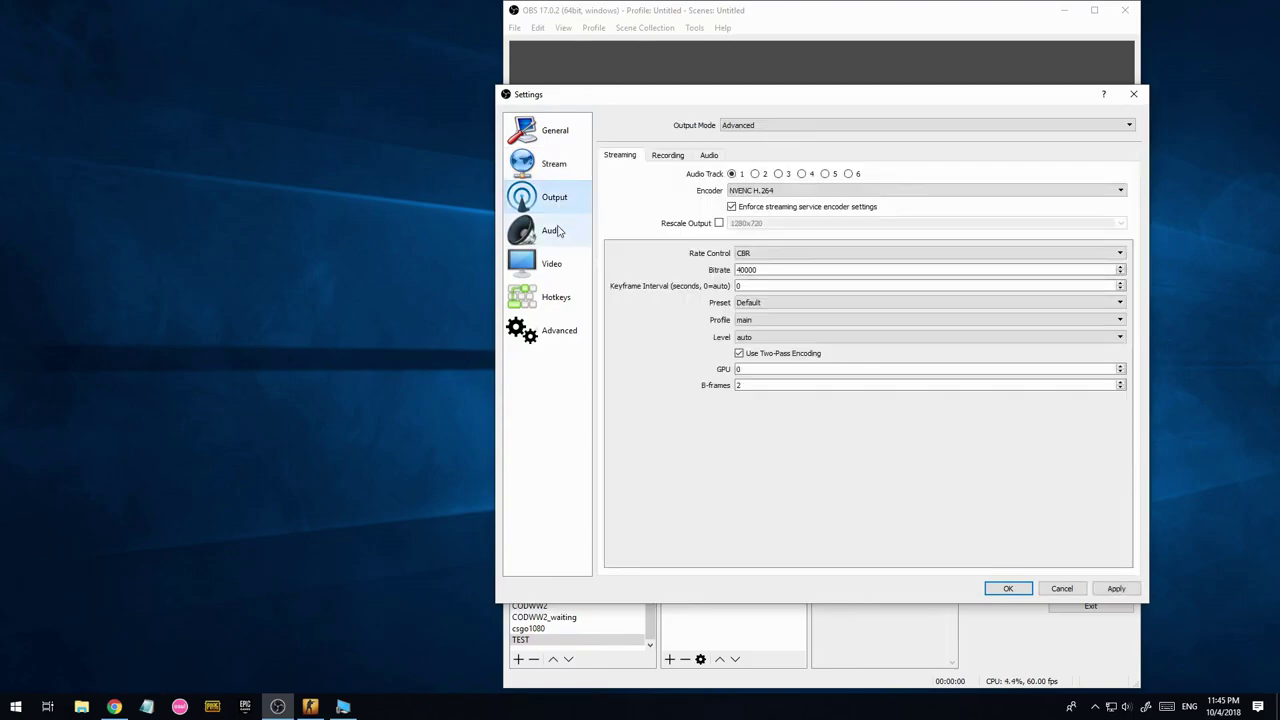
{"action": "left_click", "coordinate": [1011, 588]}
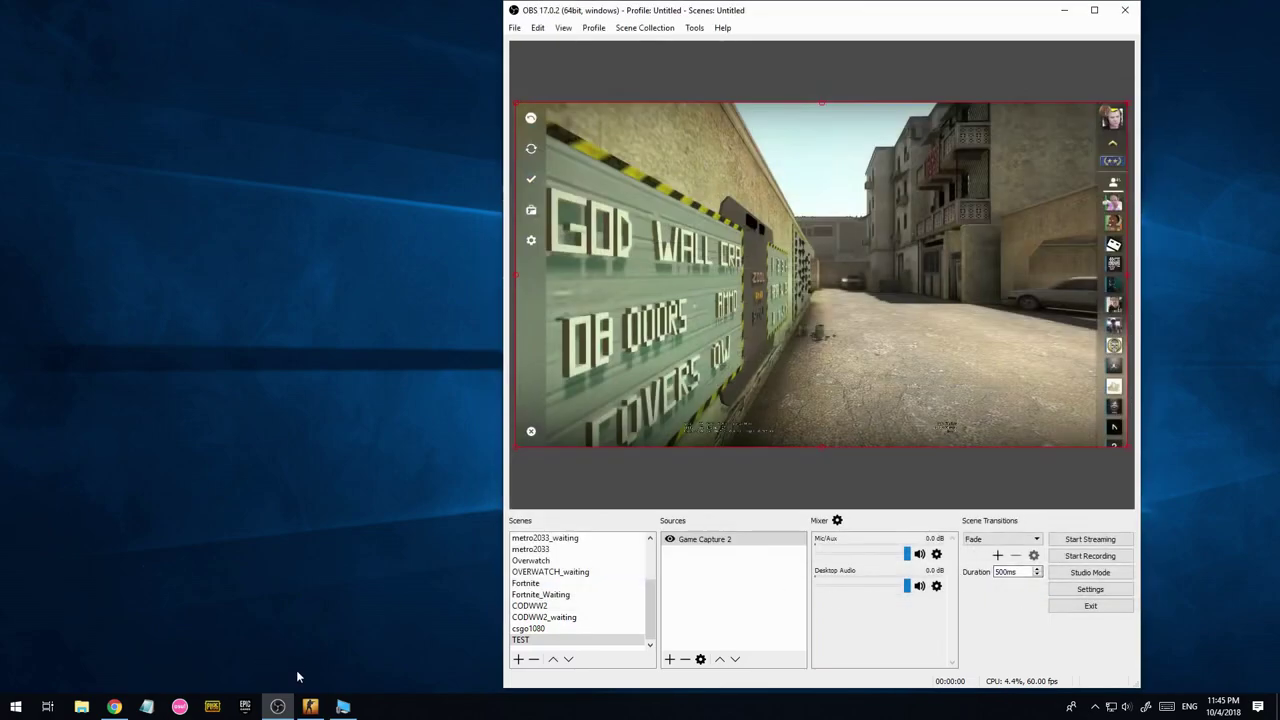
{"action": "mouse_move", "coordinate": [352, 710]}
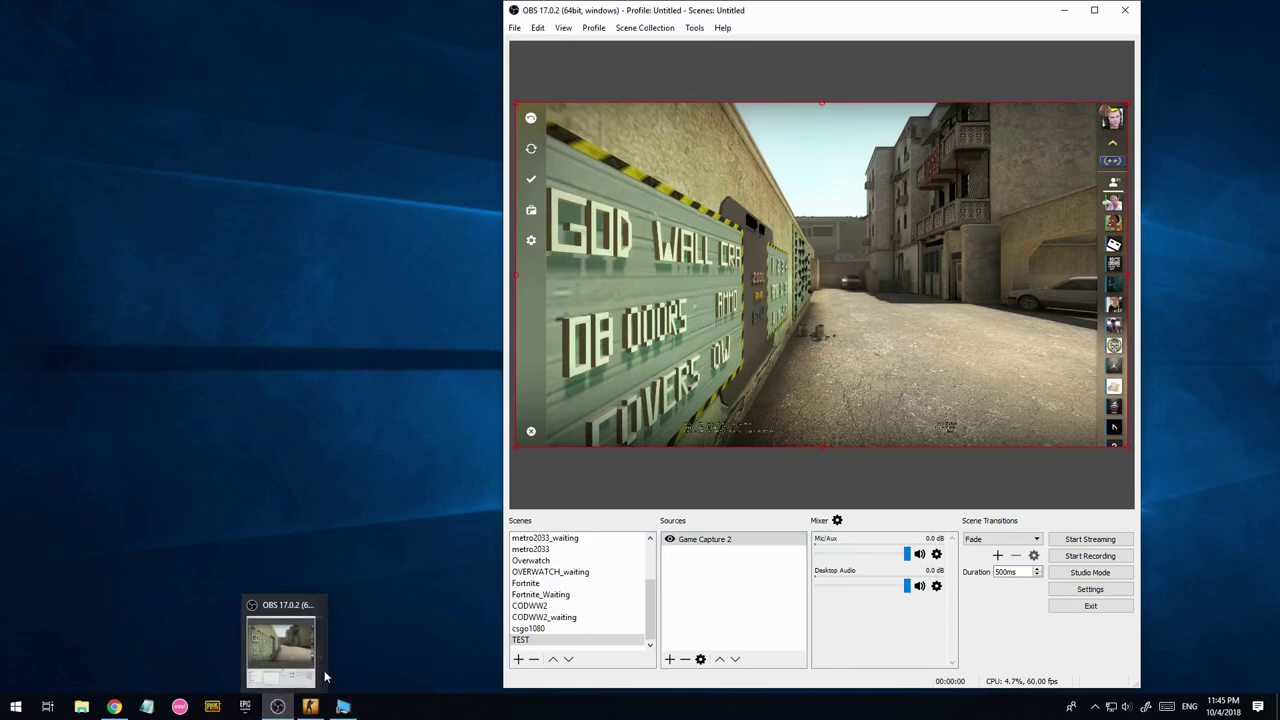
{"action": "left_click", "coordinate": [343, 707]}
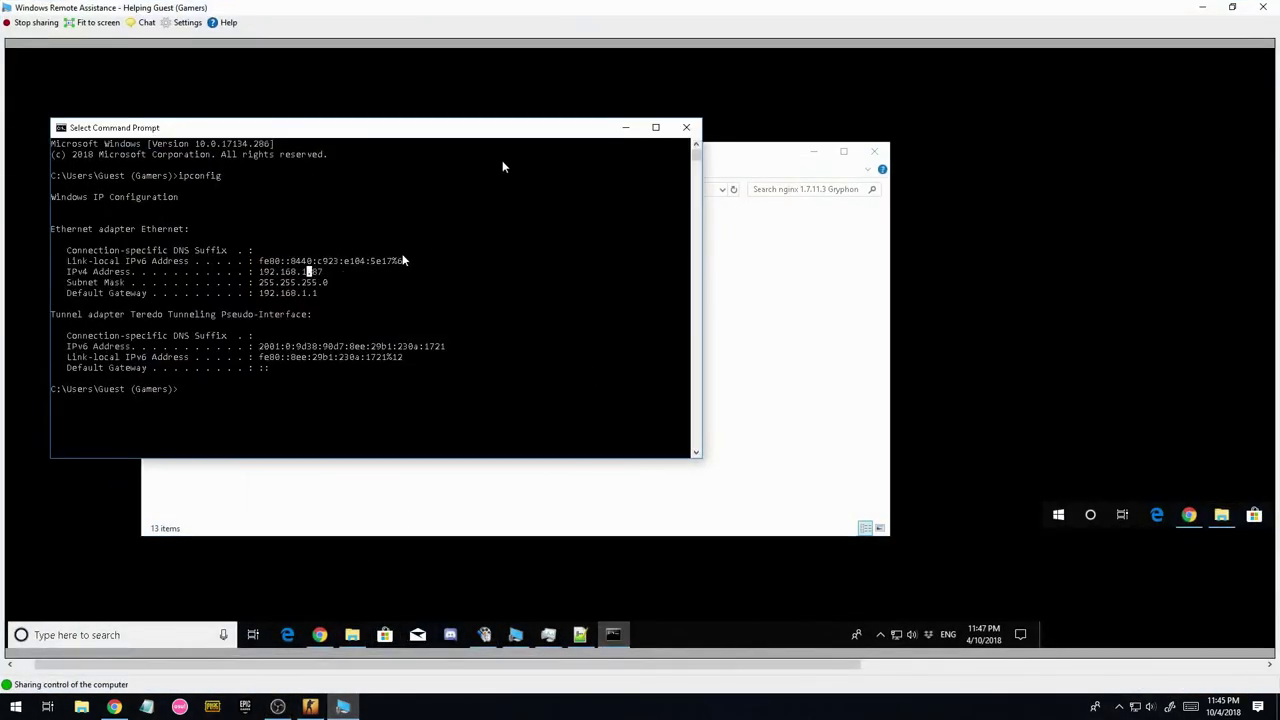
Minimize the remote command prompt, bring OBS forward, and launch Paint via mspaint.
{"action": "left_click", "coordinate": [622, 130]}
{"action": "left_click", "coordinate": [277, 707]}
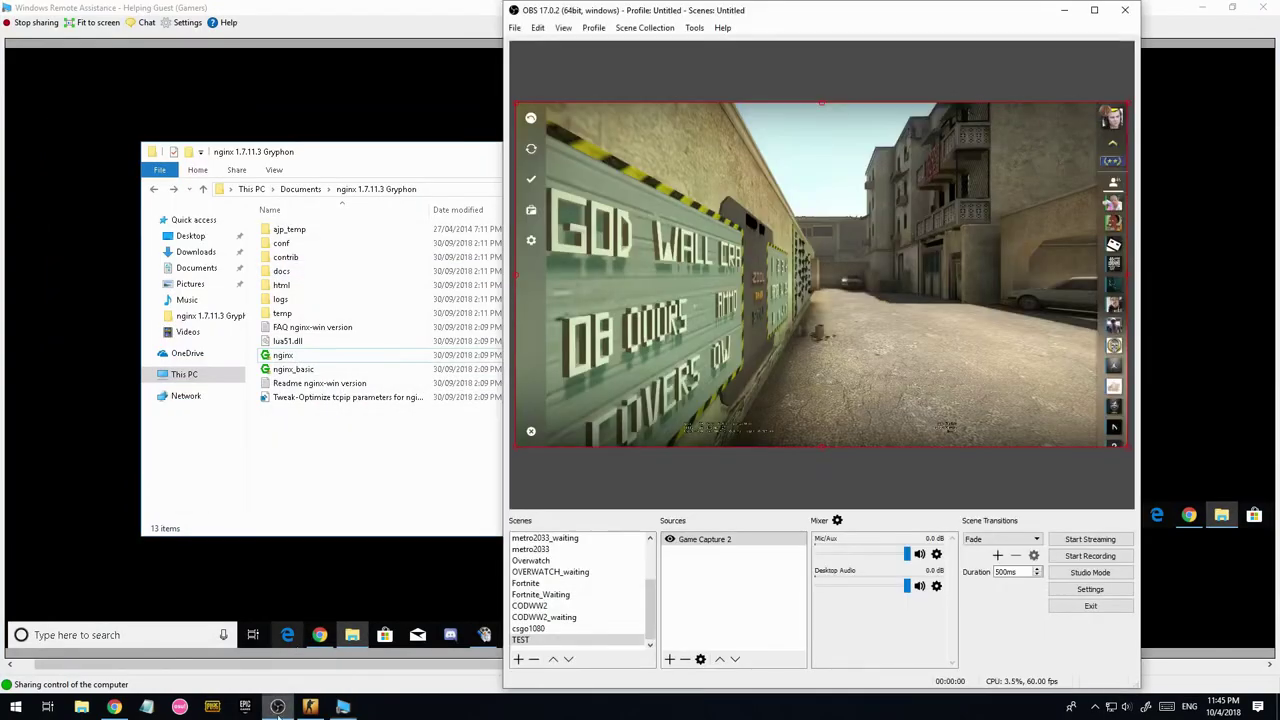
{"action": "left_click", "coordinate": [16, 707]}
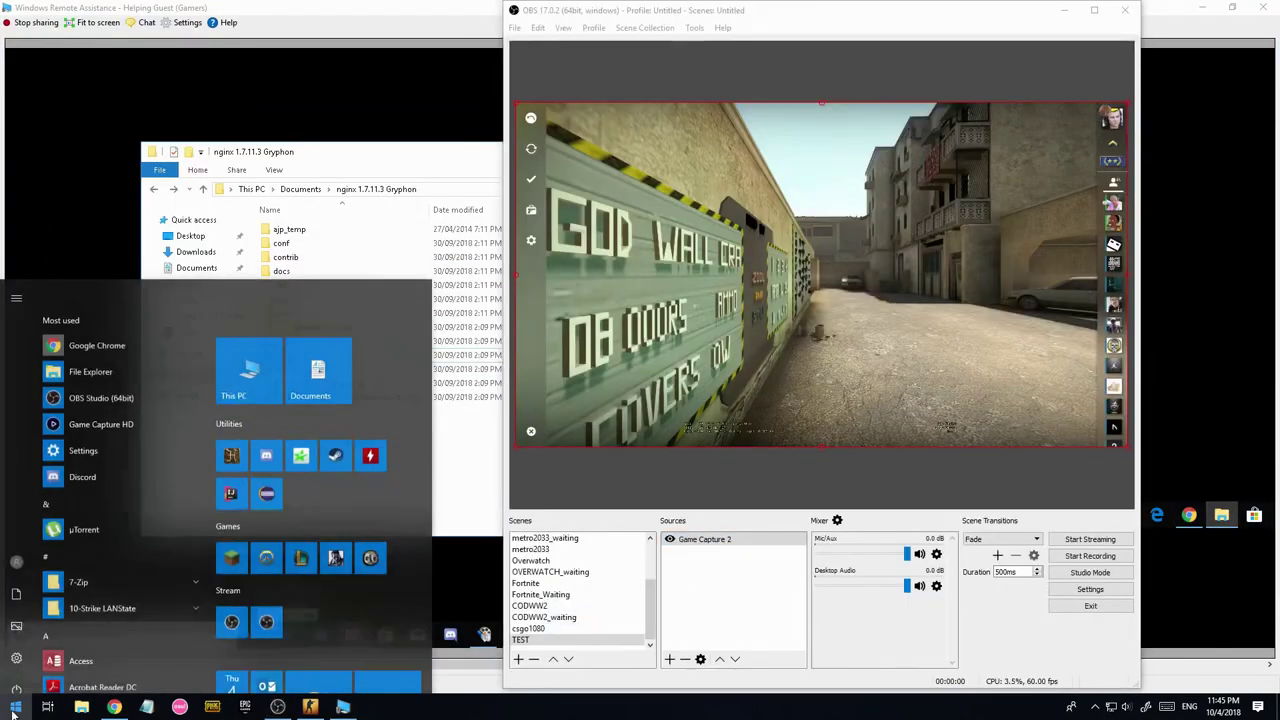
{"action": "type", "text": "mspaint"}
{"action": "key", "text": "Return"}
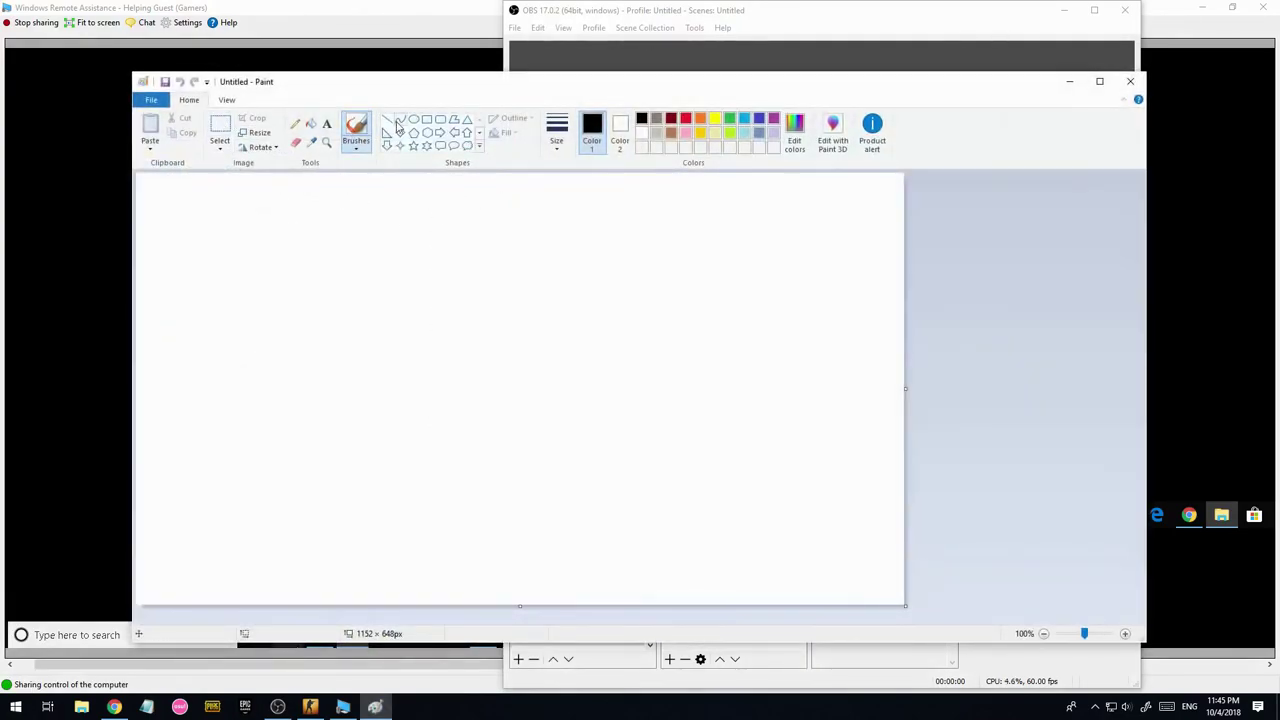
Draw two rectangles side by side and brush an arrow from the first to the second.
{"action": "left_click", "coordinate": [426, 119]}
{"action": "left_click_drag", "start_coordinate": [208, 218], "coordinate": [256, 278]}
{"action": "left_click_drag", "start_coordinate": [377, 219], "coordinate": [440, 287]}
{"action": "left_click", "coordinate": [356, 128]}
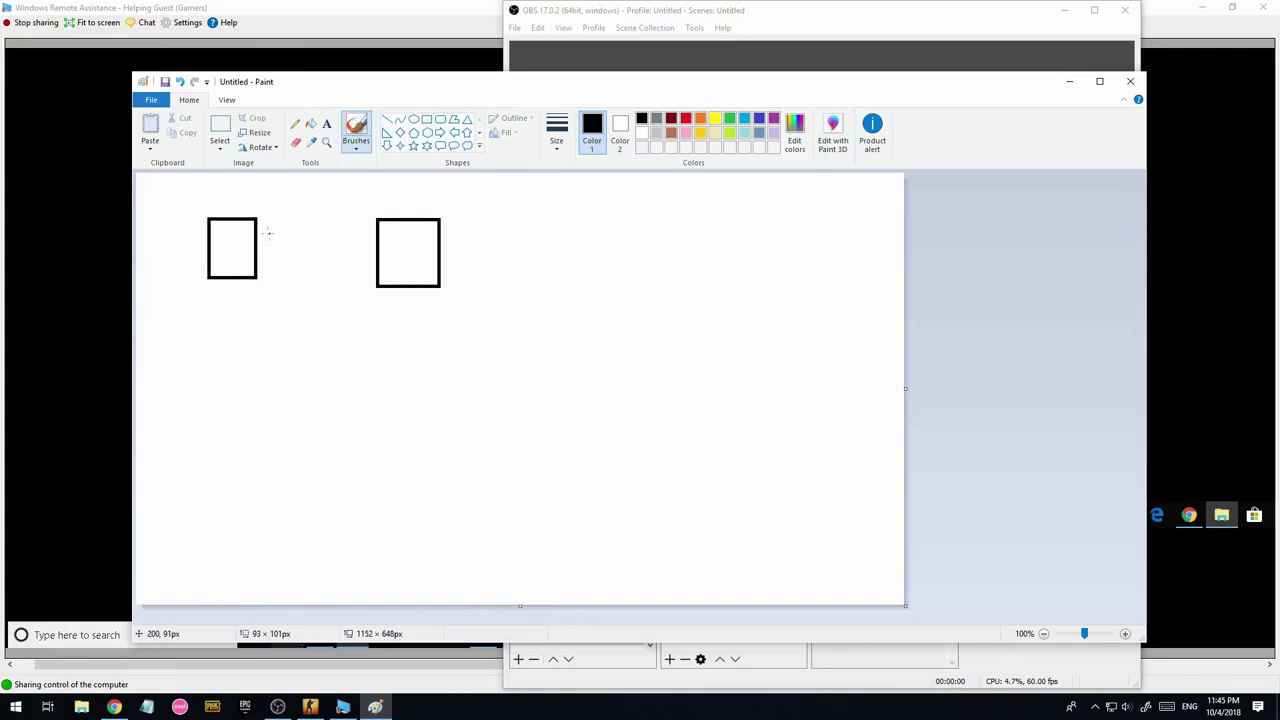
{"action": "mouse_move", "coordinate": [258, 222]}
{"action": "left_mouse_down"}
{"action": "mouse_move", "coordinate": [328, 209]}
{"action": "mouse_move", "coordinate": [390, 223]}
{"action": "left_mouse_up"}
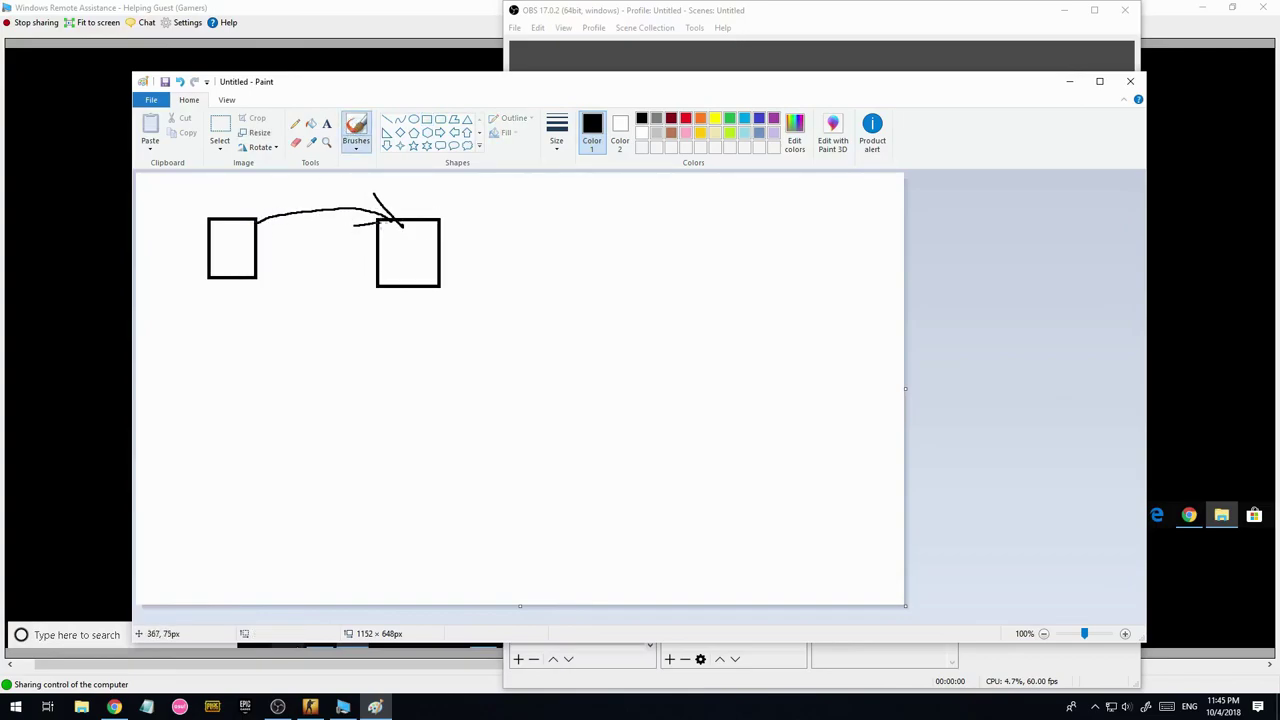
Handwrite notes in and beside the boxes, including a G, then minimize Paint.
{"action": "mouse_move", "coordinate": [400, 302]}
{"action": "left_mouse_down"}
{"action": "mouse_move", "coordinate": [379, 344]}
{"action": "mouse_move", "coordinate": [398, 311]}
{"action": "mouse_move", "coordinate": [452, 316]}
{"action": "left_mouse_up"}
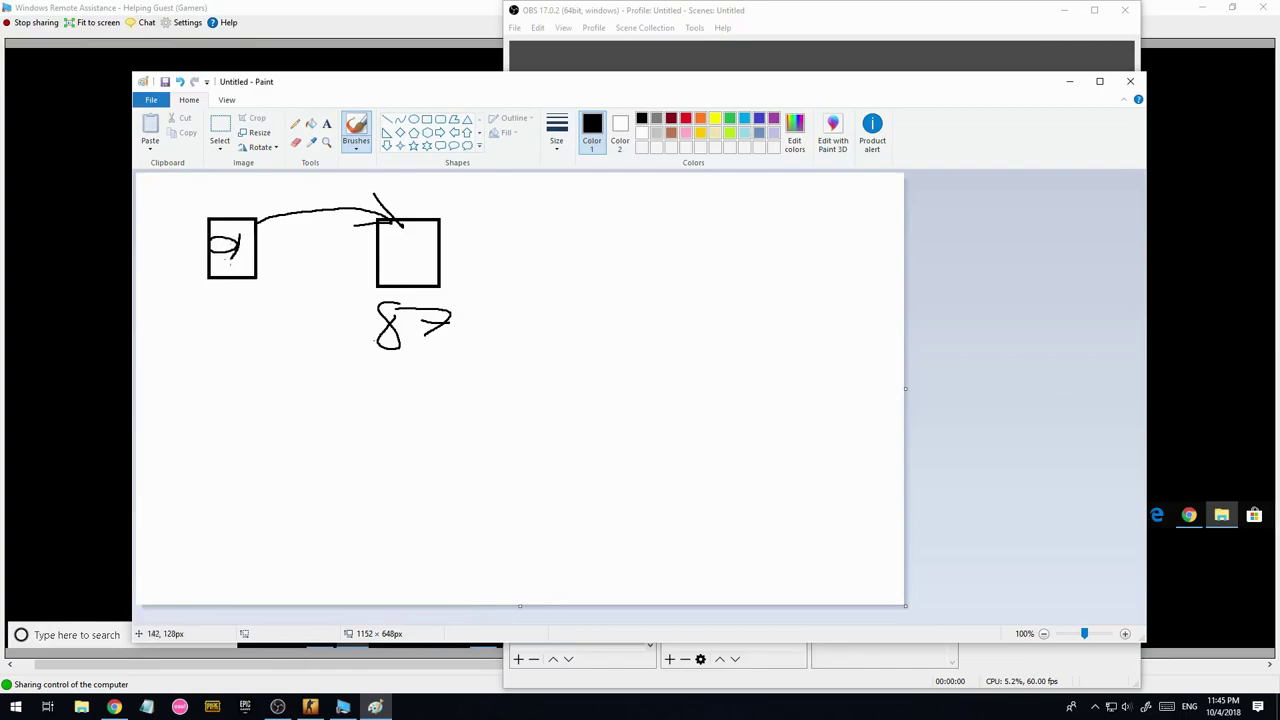
{"action": "mouse_move", "coordinate": [230, 246]}
{"action": "left_mouse_down"}
{"action": "mouse_move", "coordinate": [262, 240]}
{"action": "mouse_move", "coordinate": [276, 258]}
{"action": "left_mouse_up"}
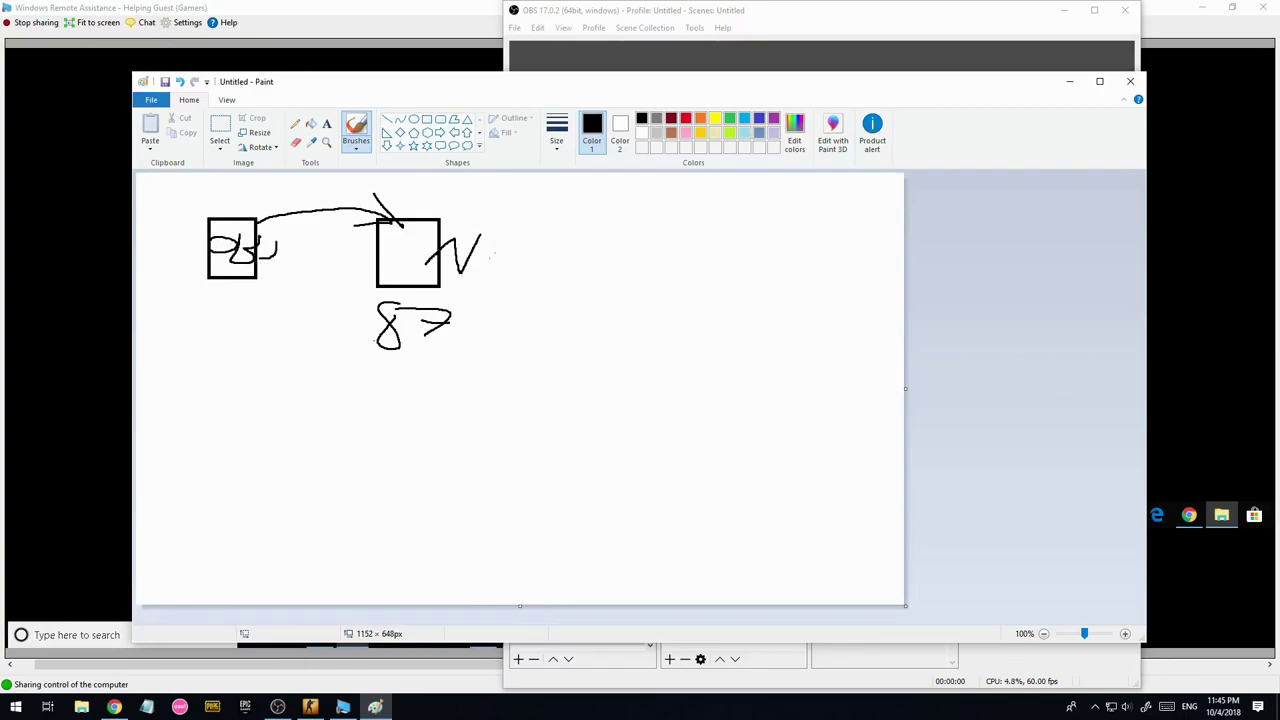
{"action": "left_click_drag", "start_coordinate": [514, 250], "coordinate": [525, 268]}
{"action": "left_click", "coordinate": [1072, 83]}
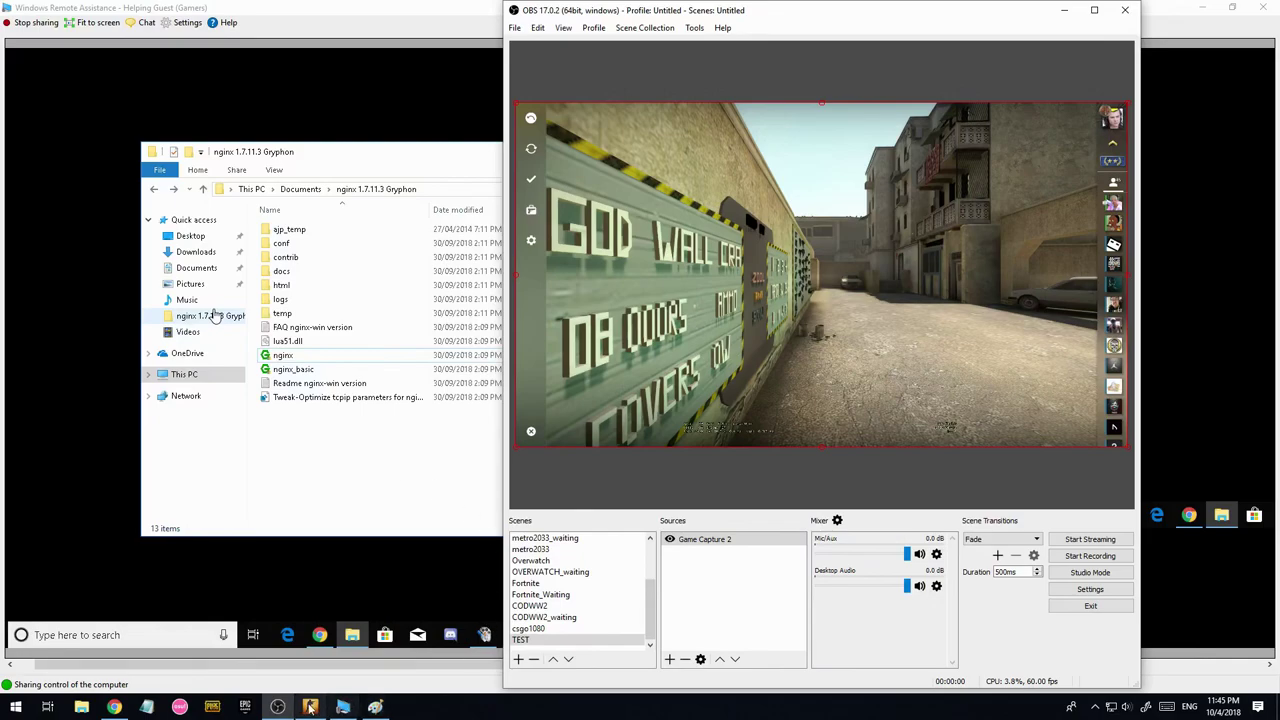
Bring up the remote session and open SMPlayer's open-URL dialog.
{"action": "mouse_move", "coordinate": [309, 709]}
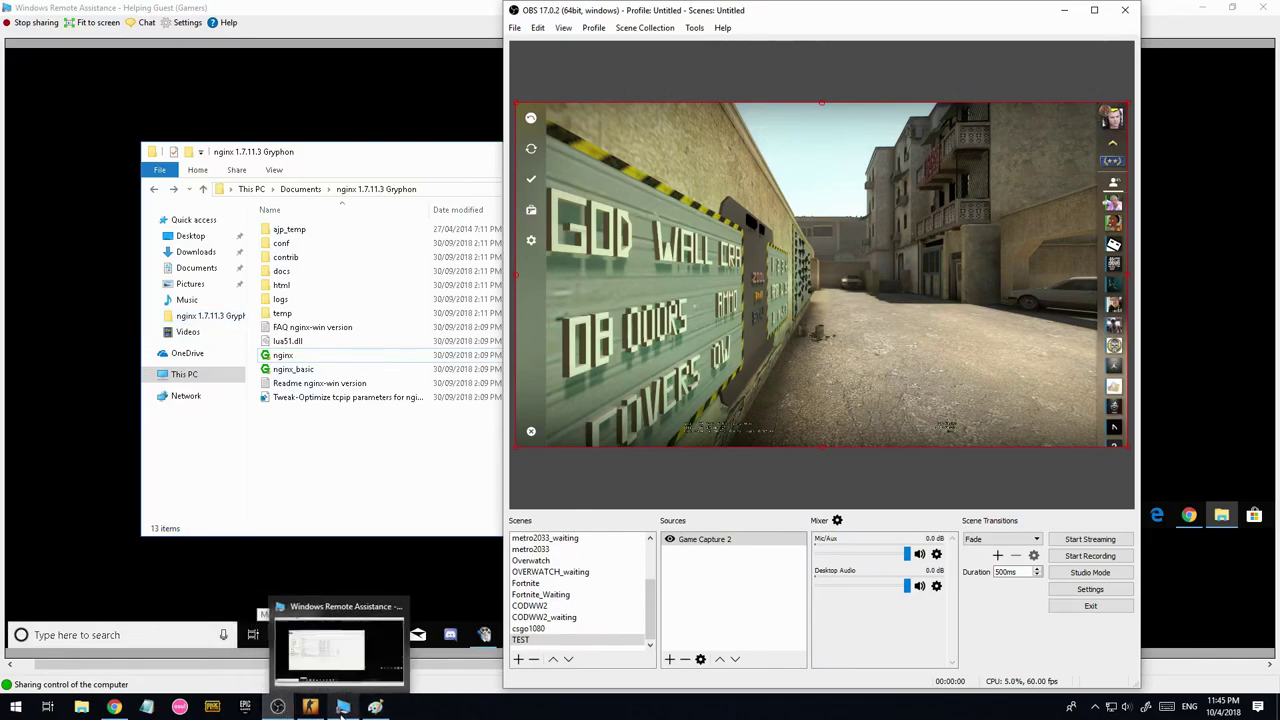
{"action": "left_click", "coordinate": [343, 707]}
{"action": "mouse_move", "coordinate": [452, 634]}
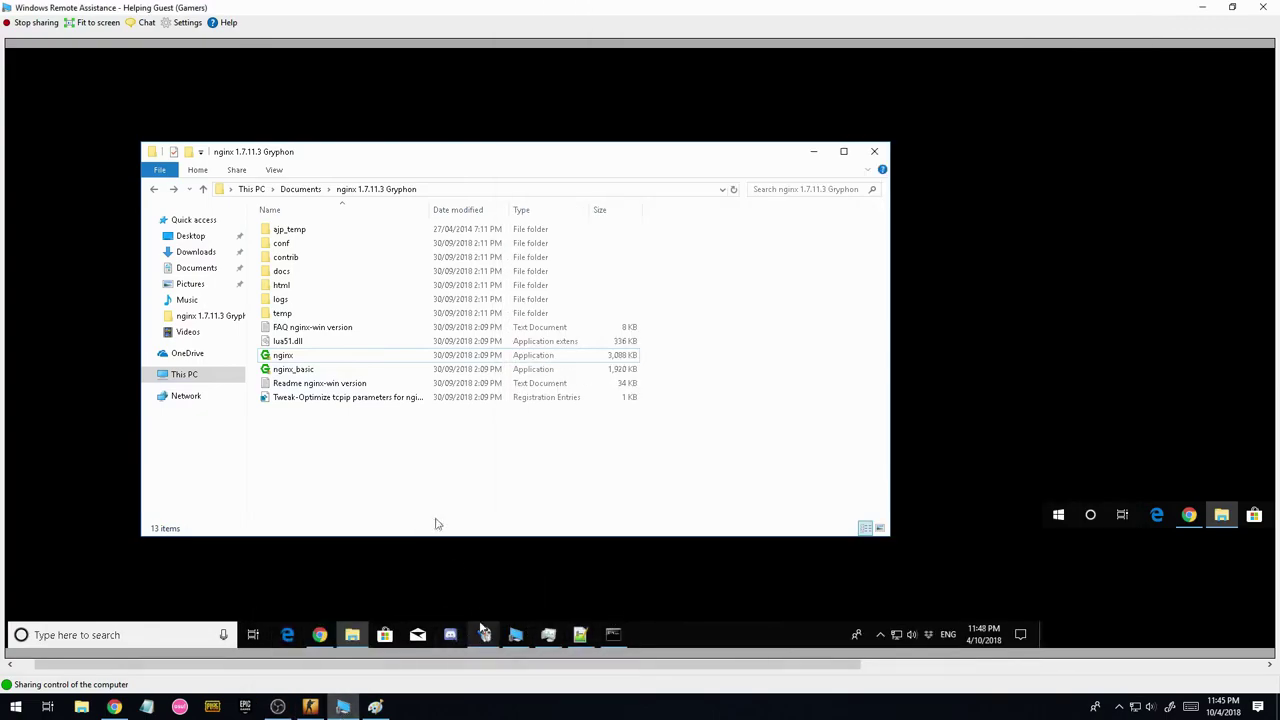
{"action": "left_click", "coordinate": [484, 634]}
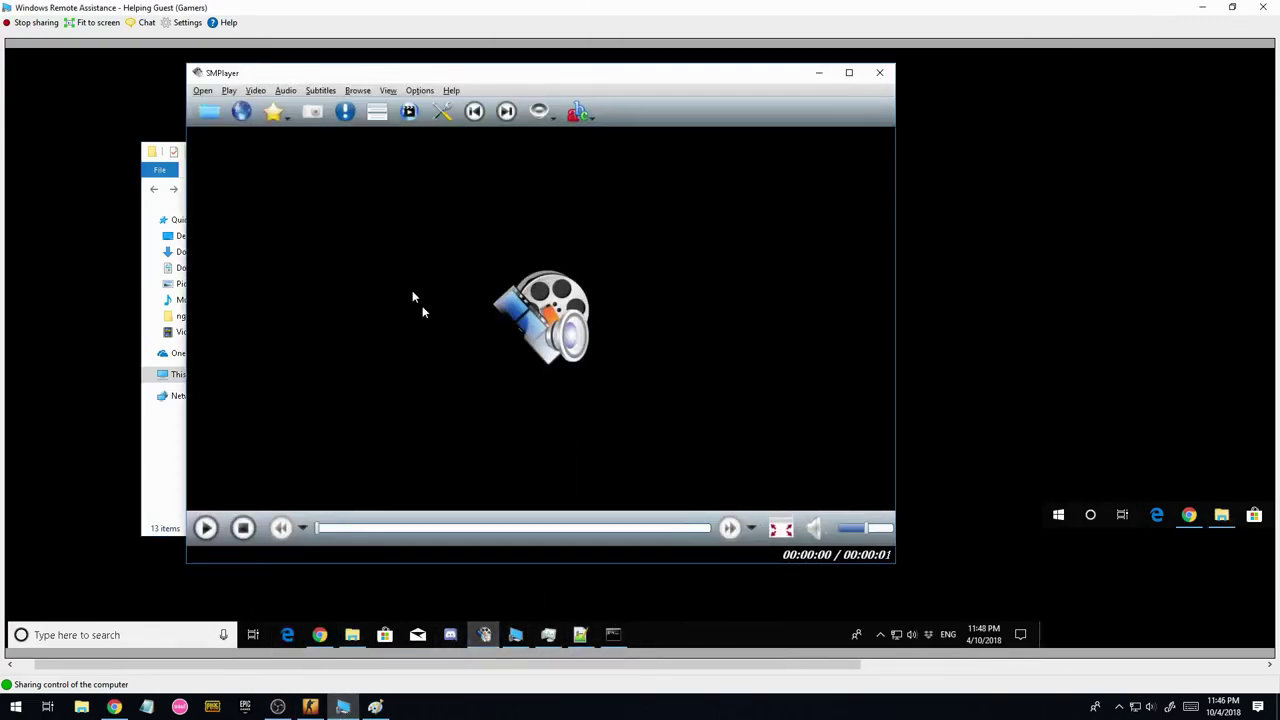
{"action": "left_click", "coordinate": [202, 90]}
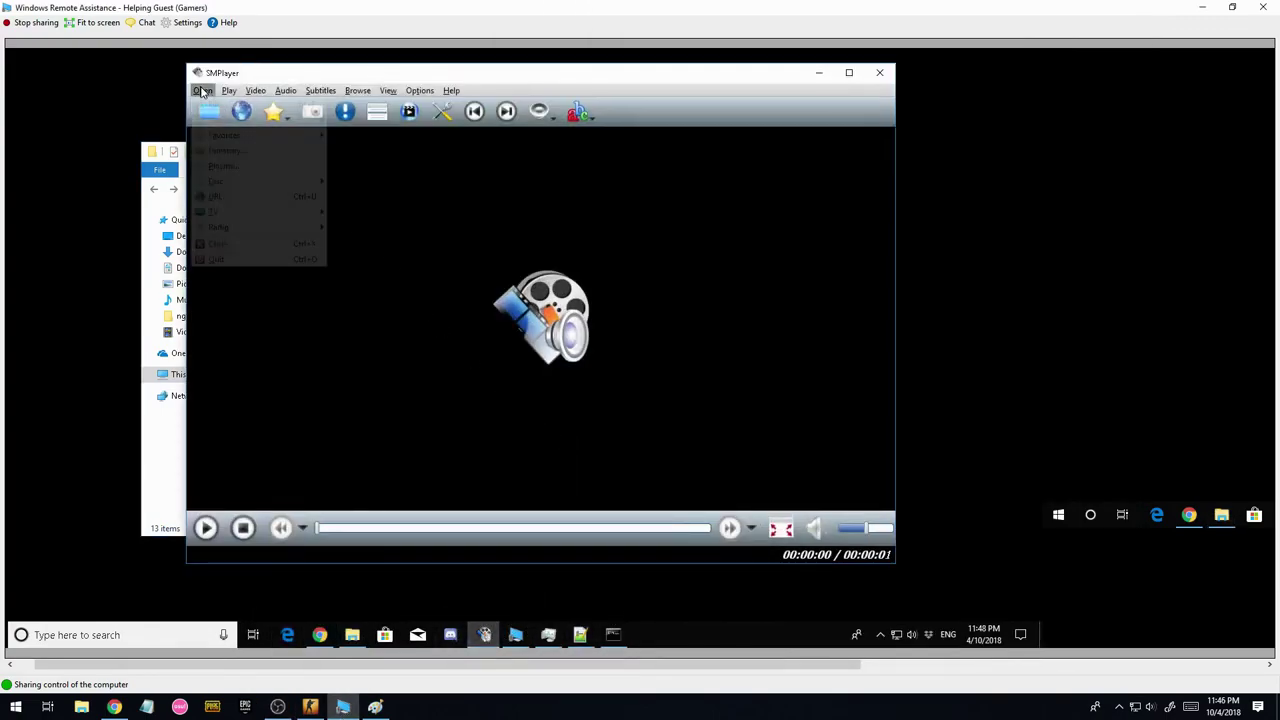
{"action": "left_click", "coordinate": [235, 194]}
Keep the rtmp://localhost/live/1234 address, start playback, then minimize SMPlayer and restore OBS.
{"action": "left_click", "coordinate": [526, 305]}
{"action": "double_click", "coordinate": [548, 305]}
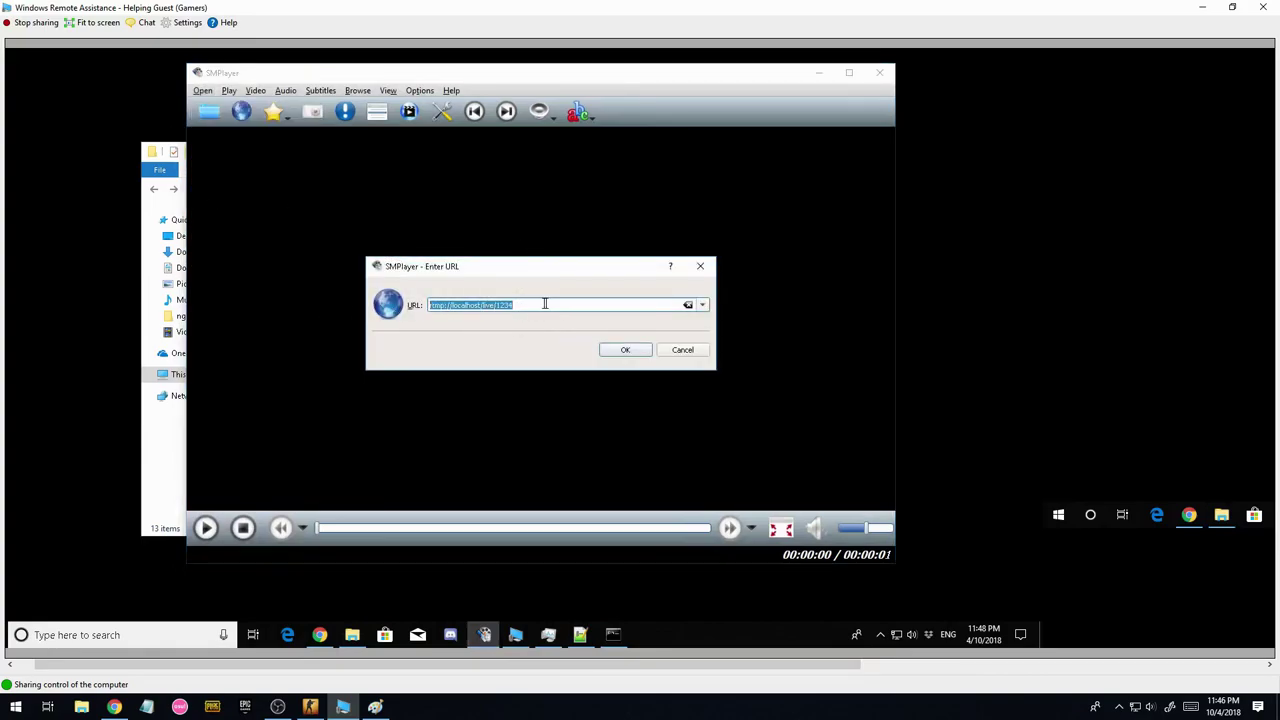
{"action": "left_click", "coordinate": [552, 305]}
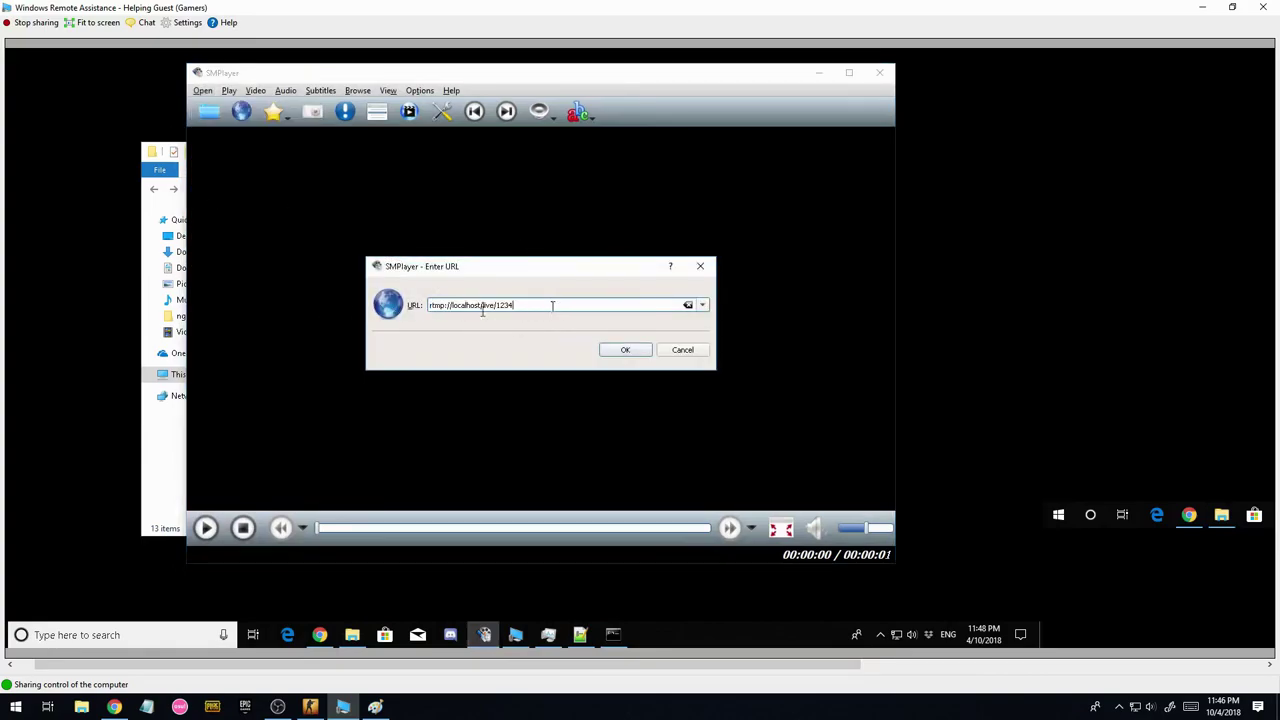
{"action": "left_click_drag", "start_coordinate": [440, 305], "coordinate": [484, 308]}
{"action": "double_click", "coordinate": [468, 305]}
{"action": "left_click", "coordinate": [538, 307]}
{"action": "double_click", "coordinate": [465, 305]}
{"action": "left_click", "coordinate": [521, 305]}
{"action": "left_click", "coordinate": [527, 305]}
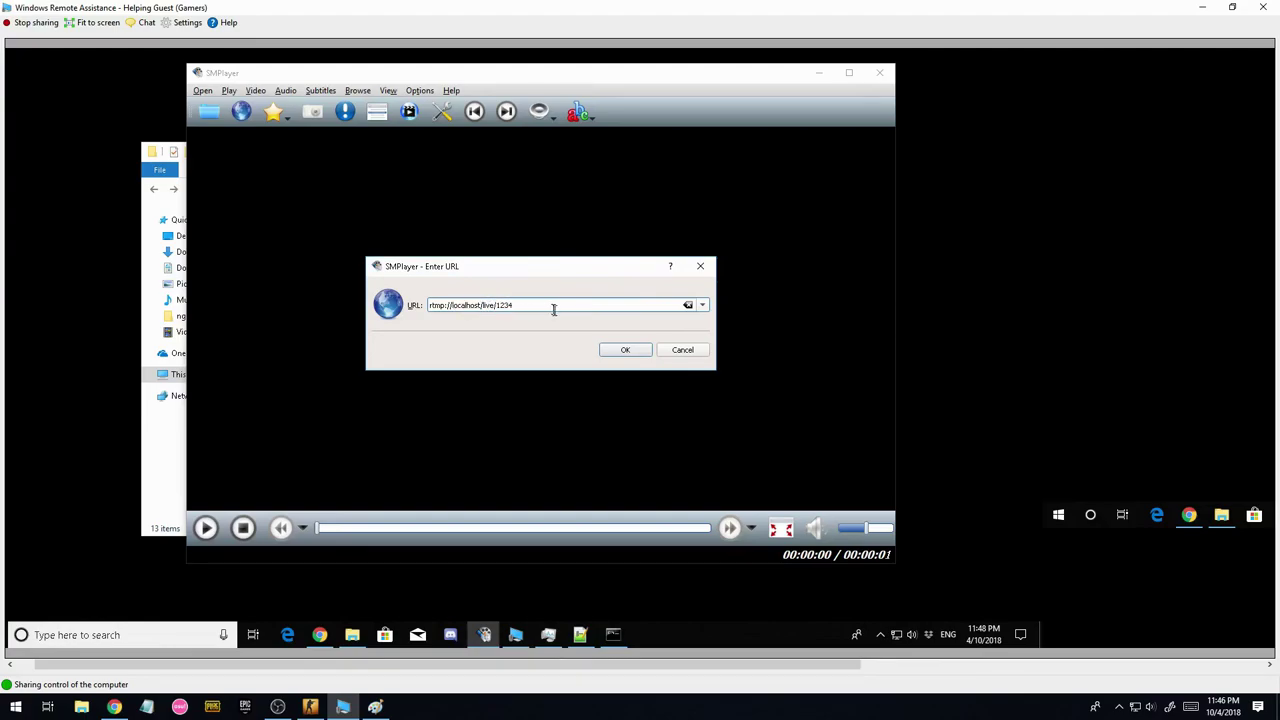
{"action": "left_click", "coordinate": [636, 348]}
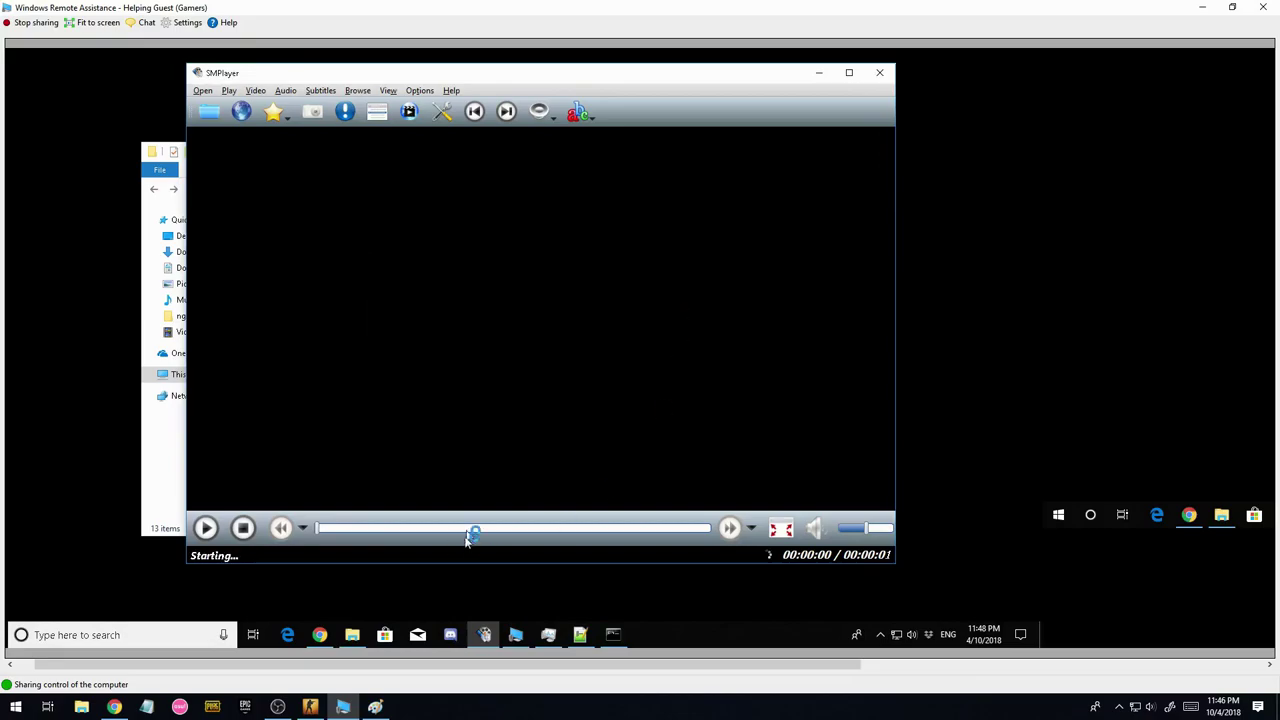
{"action": "left_click", "coordinate": [818, 72]}
{"action": "left_click", "coordinate": [277, 706]}
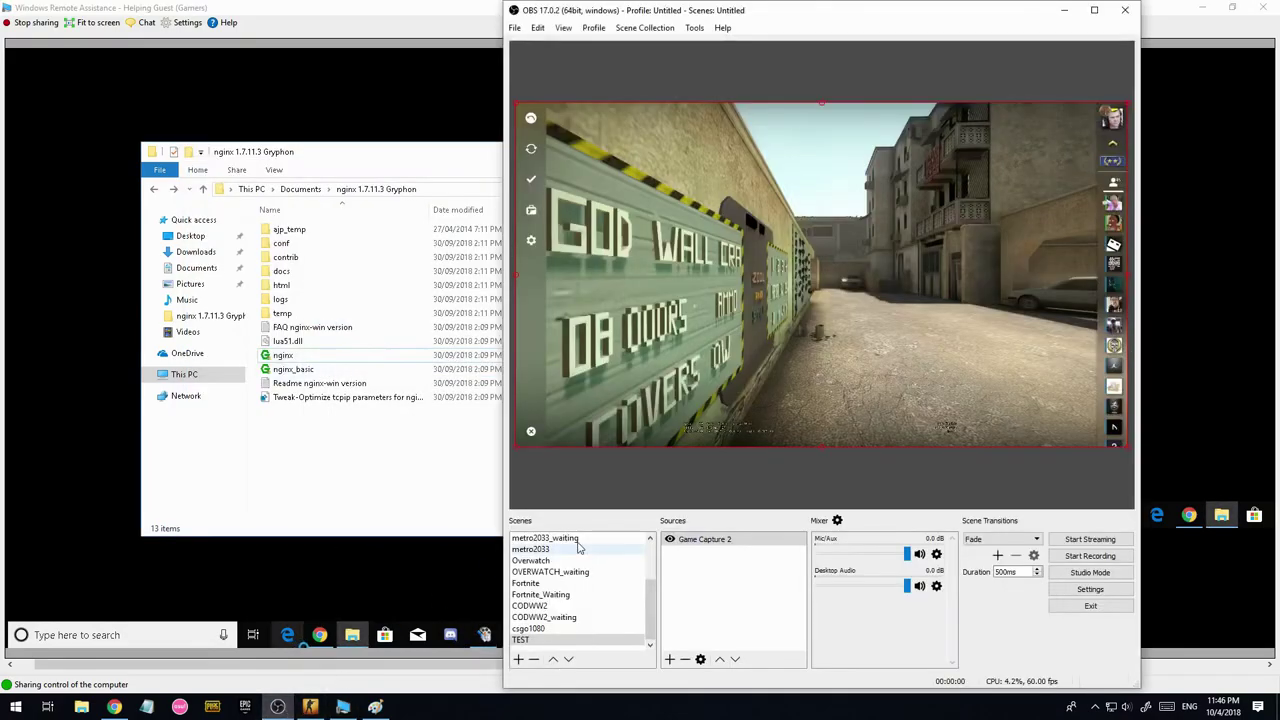
Start streaming from OBS and watch the live game stream in SMPlayer.
{"action": "left_click", "coordinate": [1090, 539]}
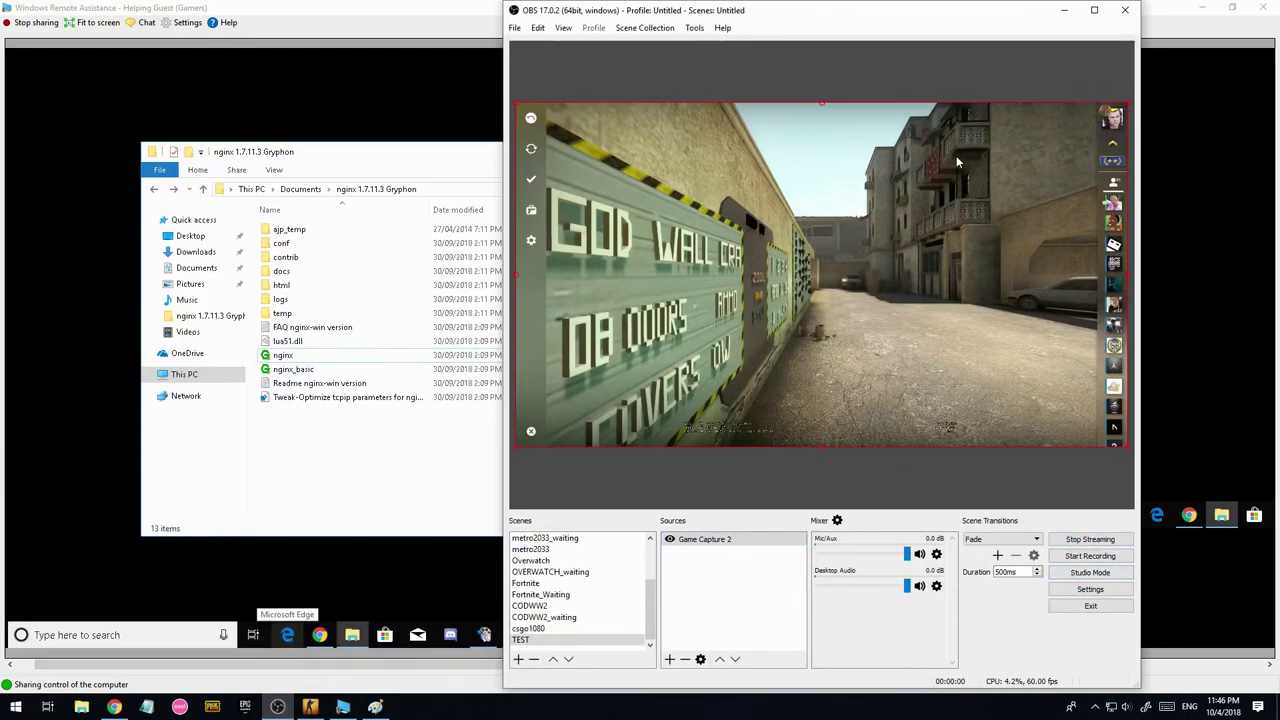
{"action": "left_click", "coordinate": [1064, 16]}
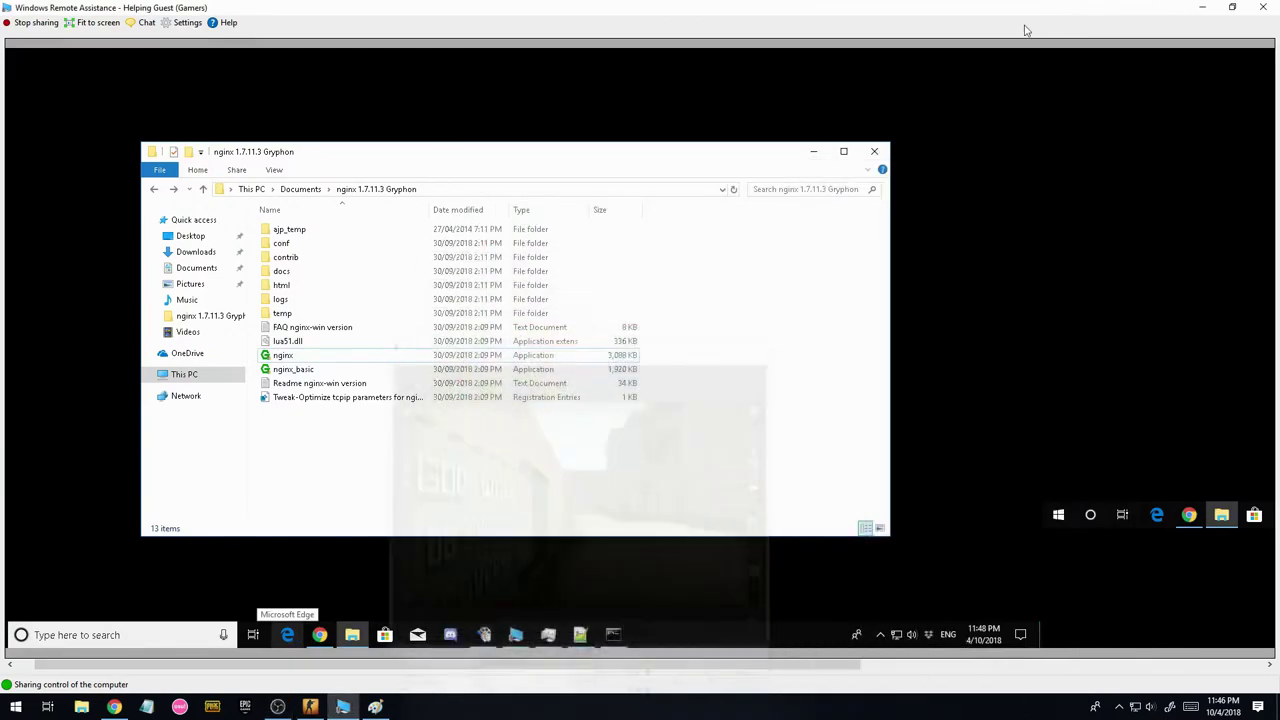
{"action": "left_click", "coordinate": [484, 635]}
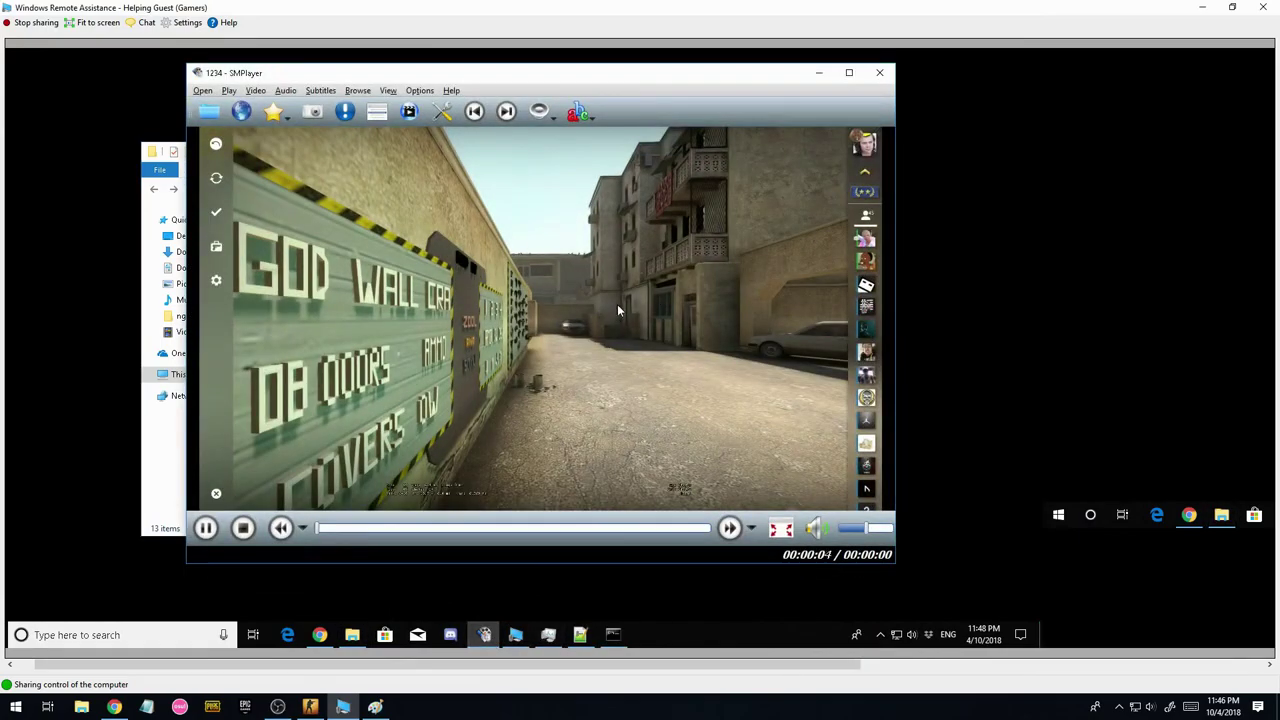
Bring OBS back, reposition its window up and left, and minimize it.
{"action": "left_click", "coordinate": [277, 707]}
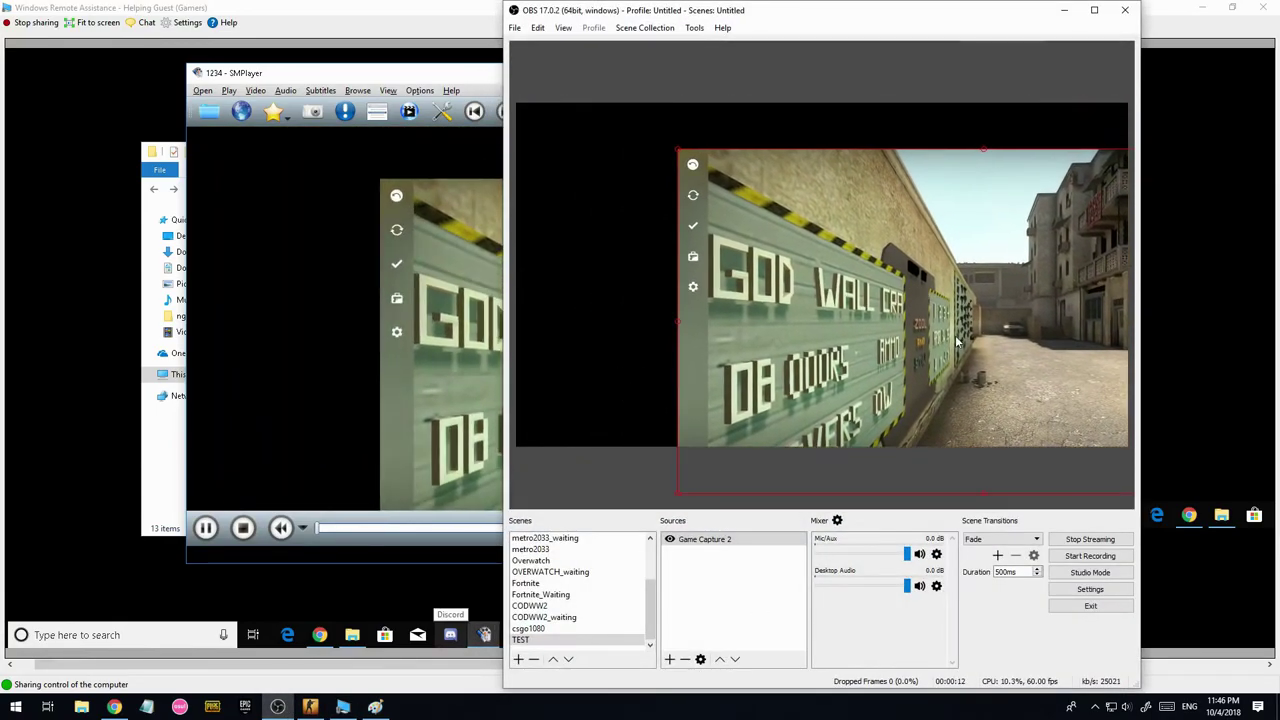
{"action": "left_click_drag", "start_coordinate": [846, 12], "coordinate": [492, 226]}
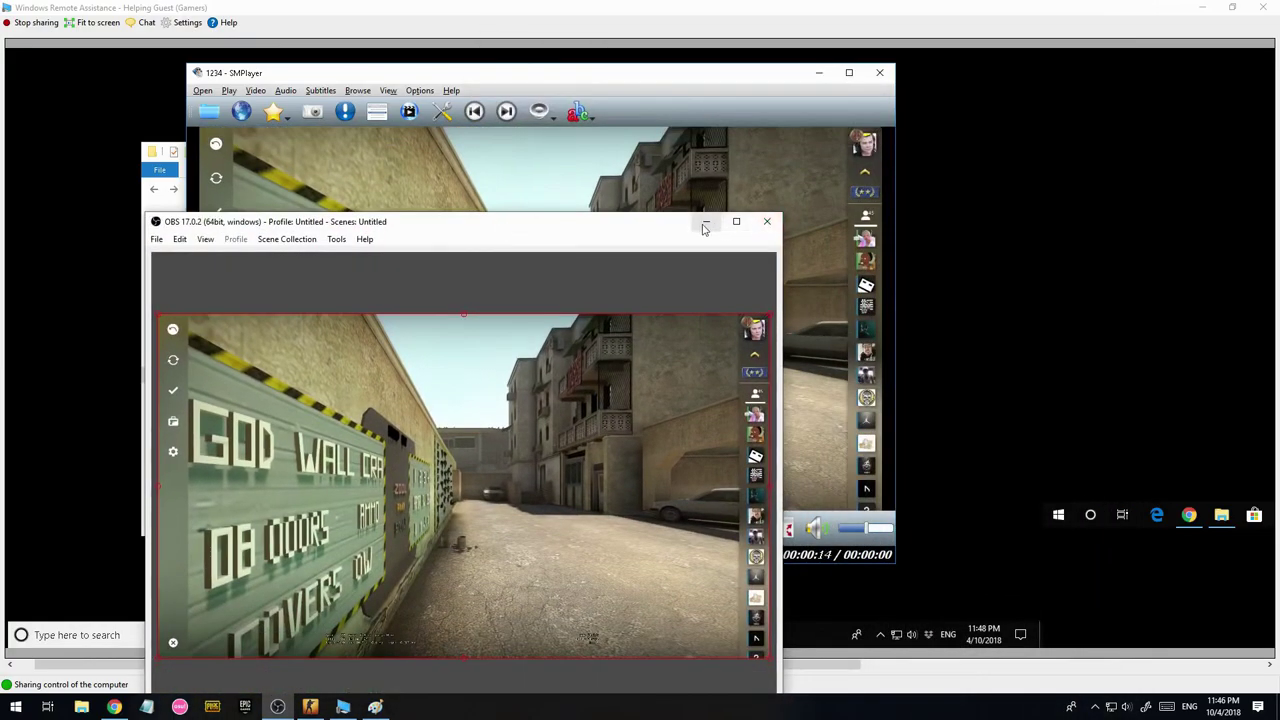
{"action": "left_click_drag", "start_coordinate": [649, 234], "coordinate": [529, 140]}
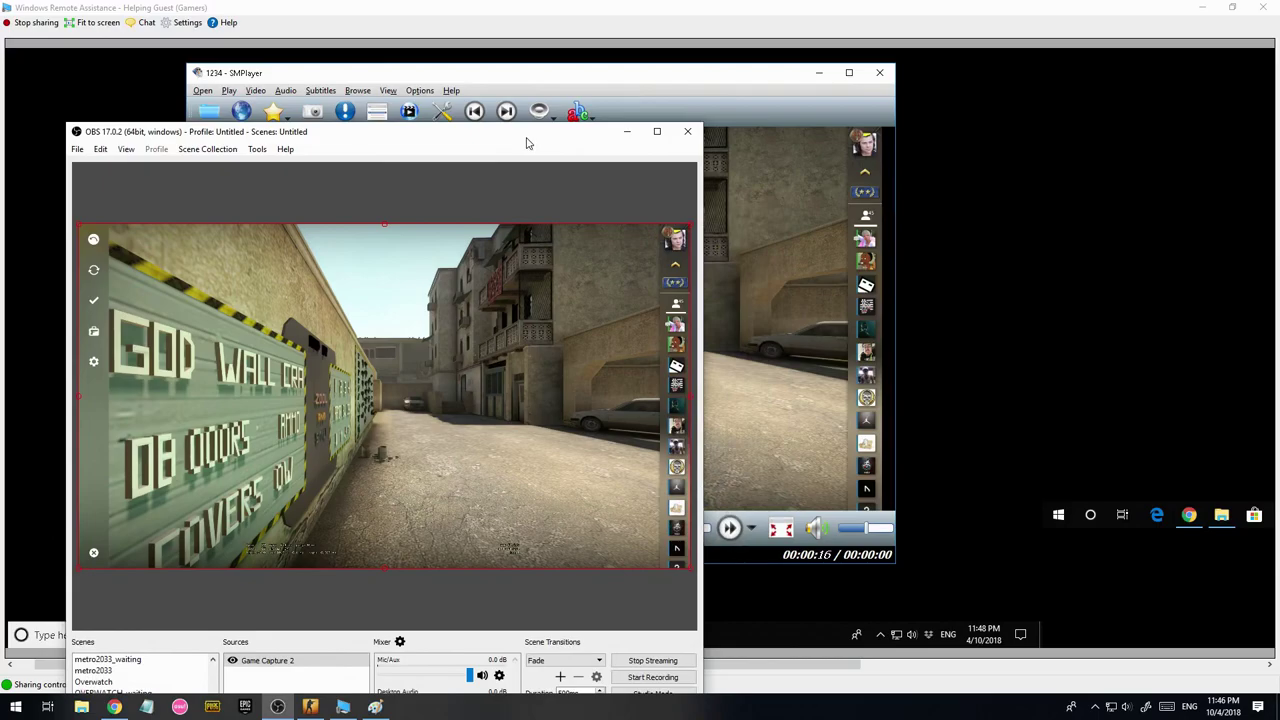
{"action": "left_click", "coordinate": [621, 138]}
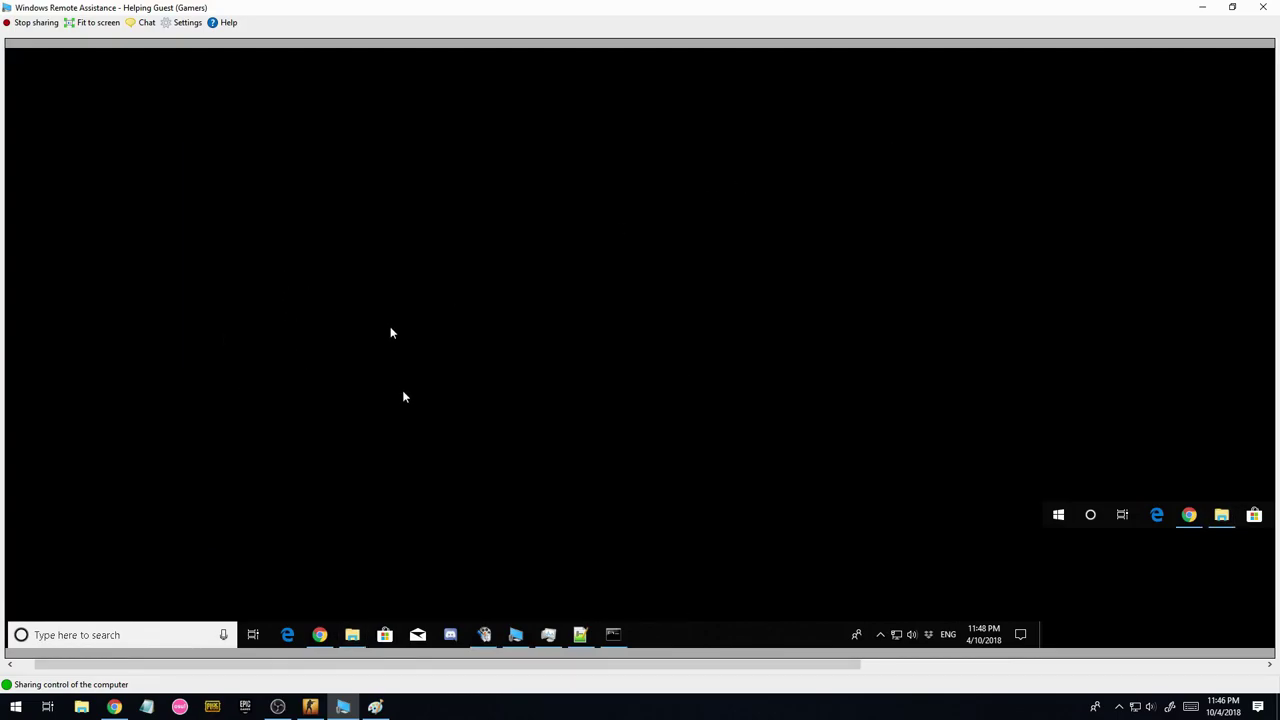
Review the two-display layout in Display settings and move the video player onto display 2.
{"action": "right_click", "coordinate": [375, 317]}
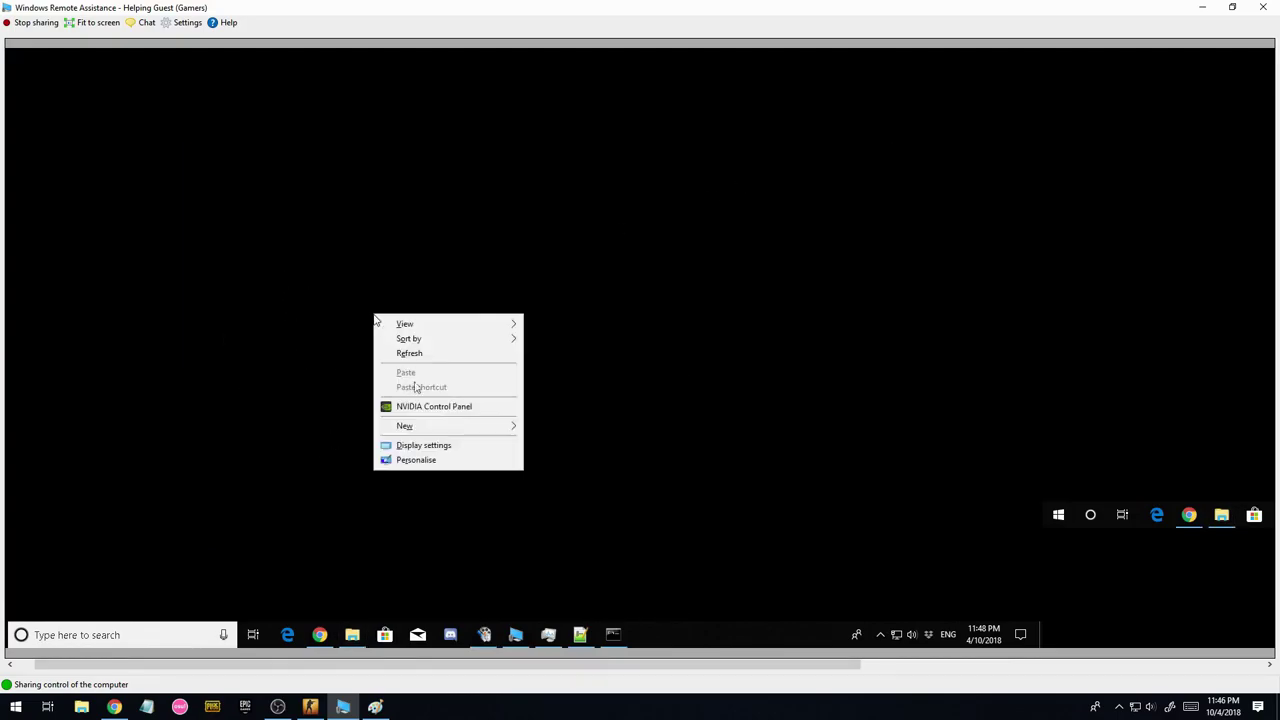
{"action": "left_click", "coordinate": [425, 447]}
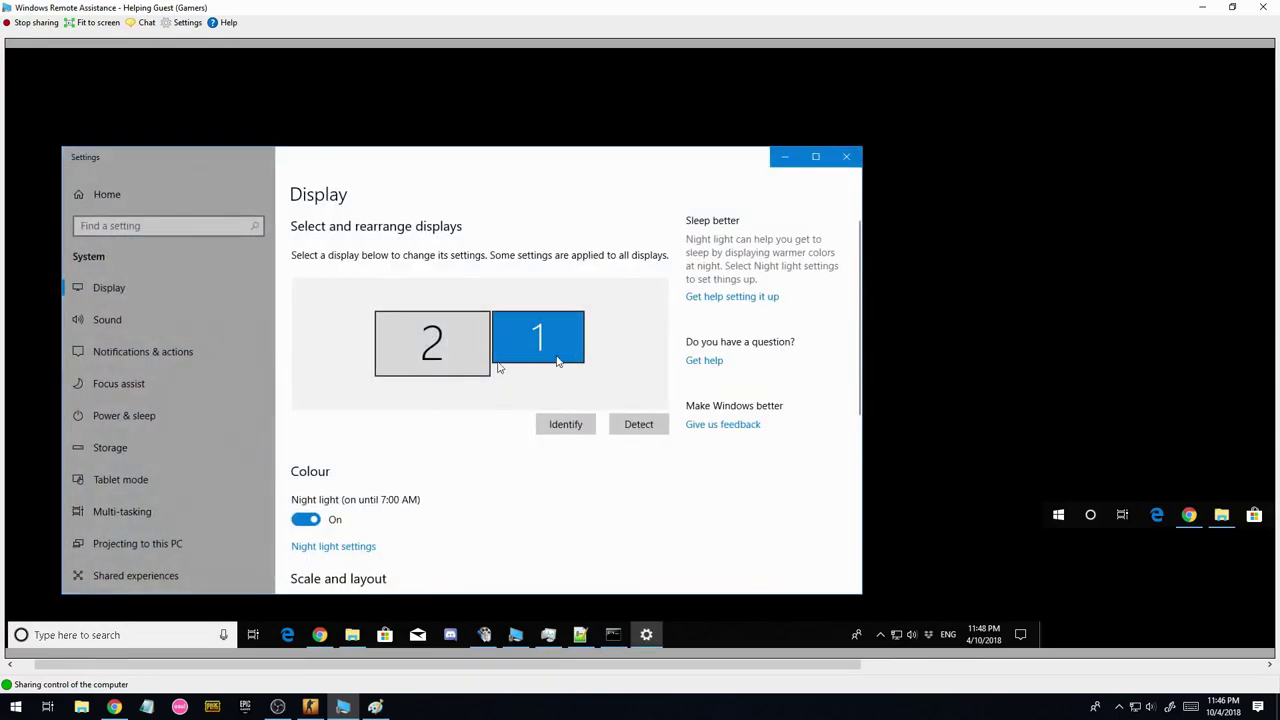
{"action": "scroll", "coordinate": [468, 415], "scroll_direction": "down", "scroll_amount": 5}
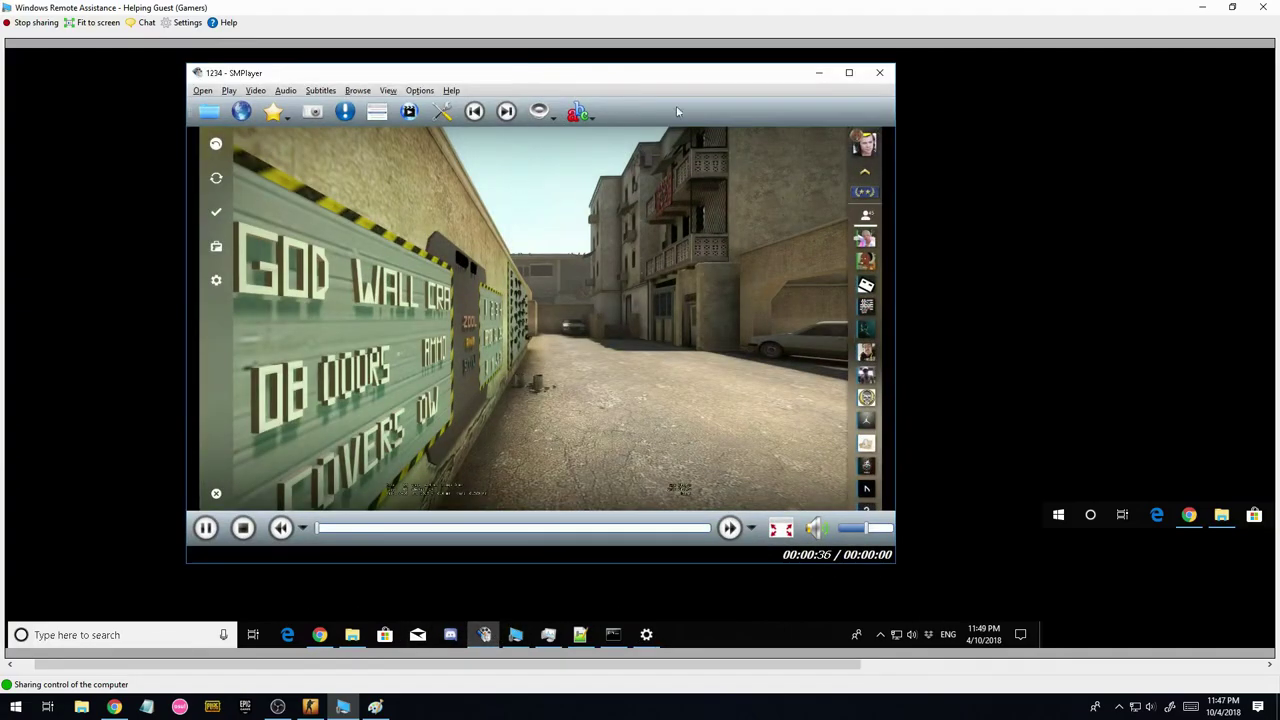
{"action": "left_click_drag", "start_coordinate": [677, 111], "coordinate": [1261, 111]}
{"action": "left_click_drag", "start_coordinate": [1096, 105], "coordinate": [1250, 85]}
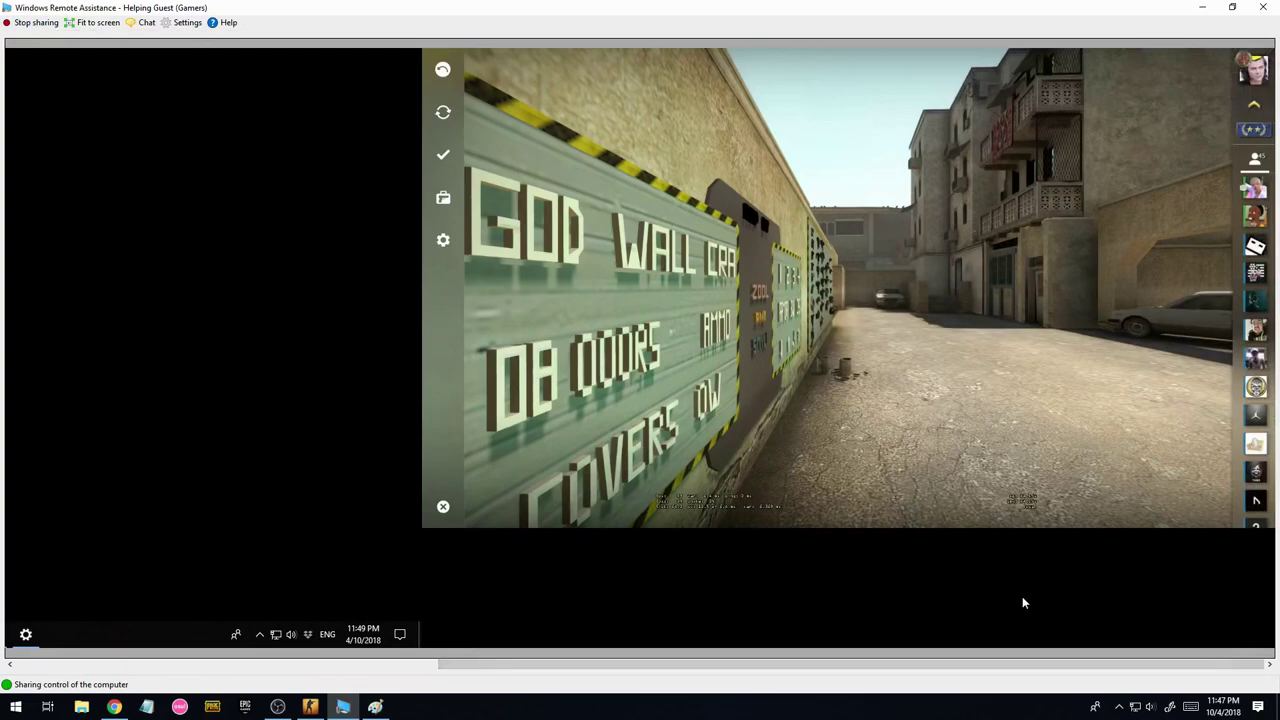
Restore OBS, shift it up and left, and minimize it to reveal the video.
{"action": "mouse_move", "coordinate": [757, 631]}
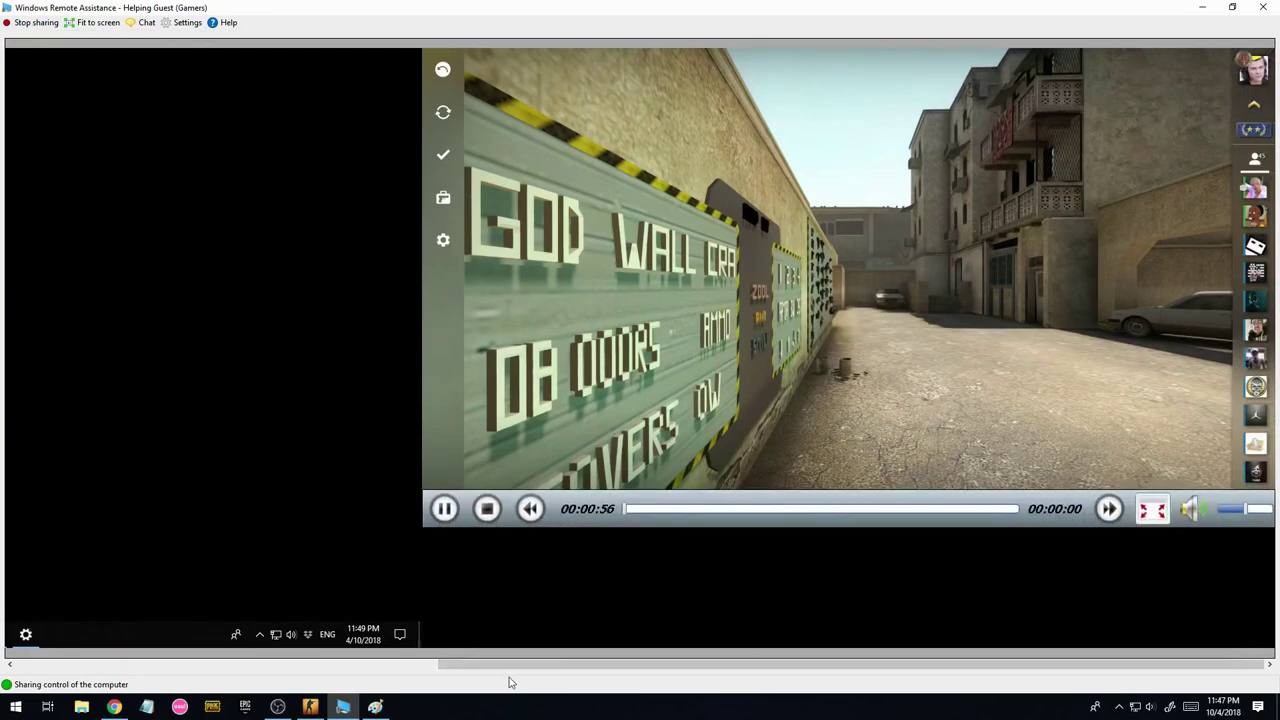
{"action": "left_click", "coordinate": [280, 707]}
{"action": "left_click_drag", "start_coordinate": [434, 151], "coordinate": [343, 120]}
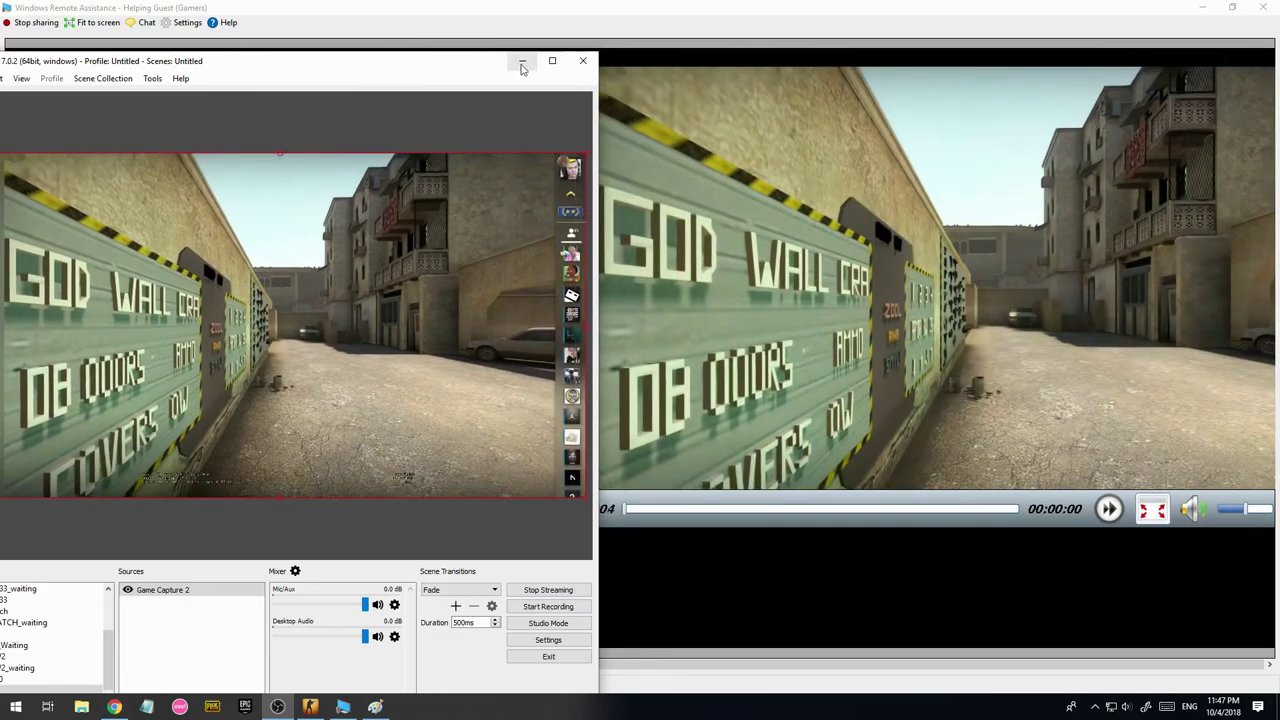
{"action": "left_click", "coordinate": [521, 64]}
Launch Game Capture HD from Start and move its window up and left.
{"action": "left_click", "coordinate": [16, 706]}
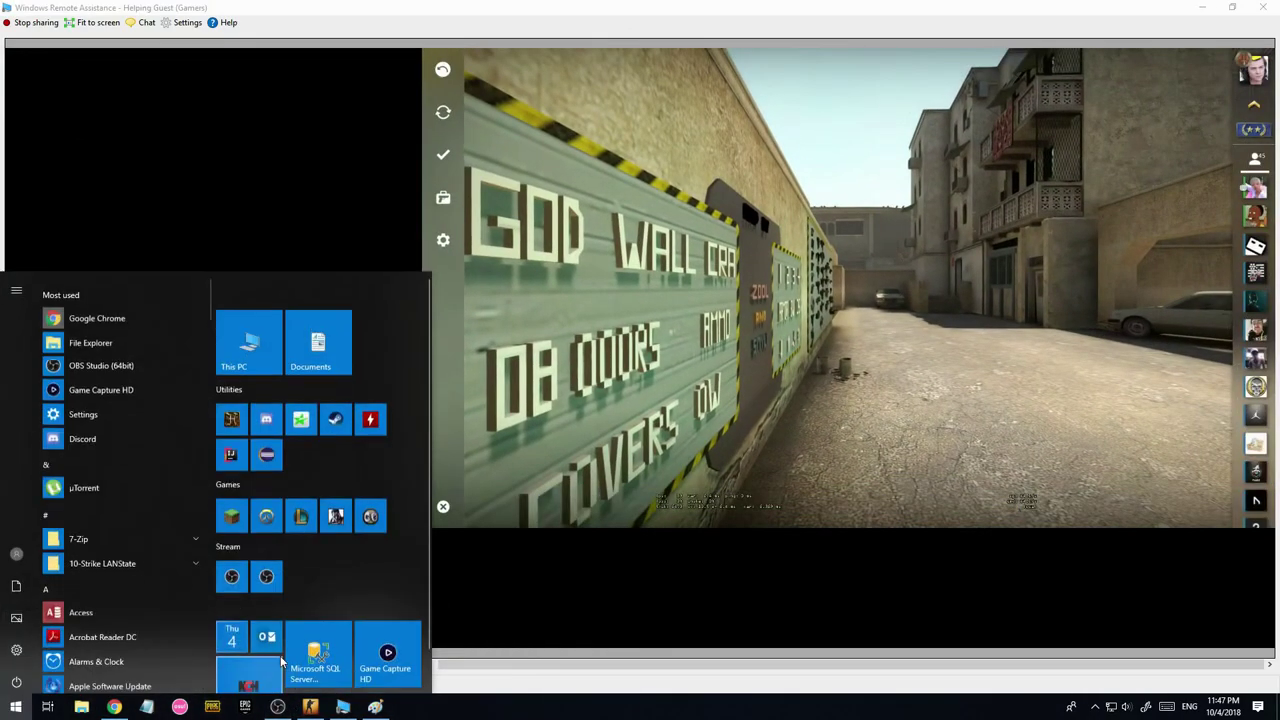
{"action": "left_click", "coordinate": [585, 318]}
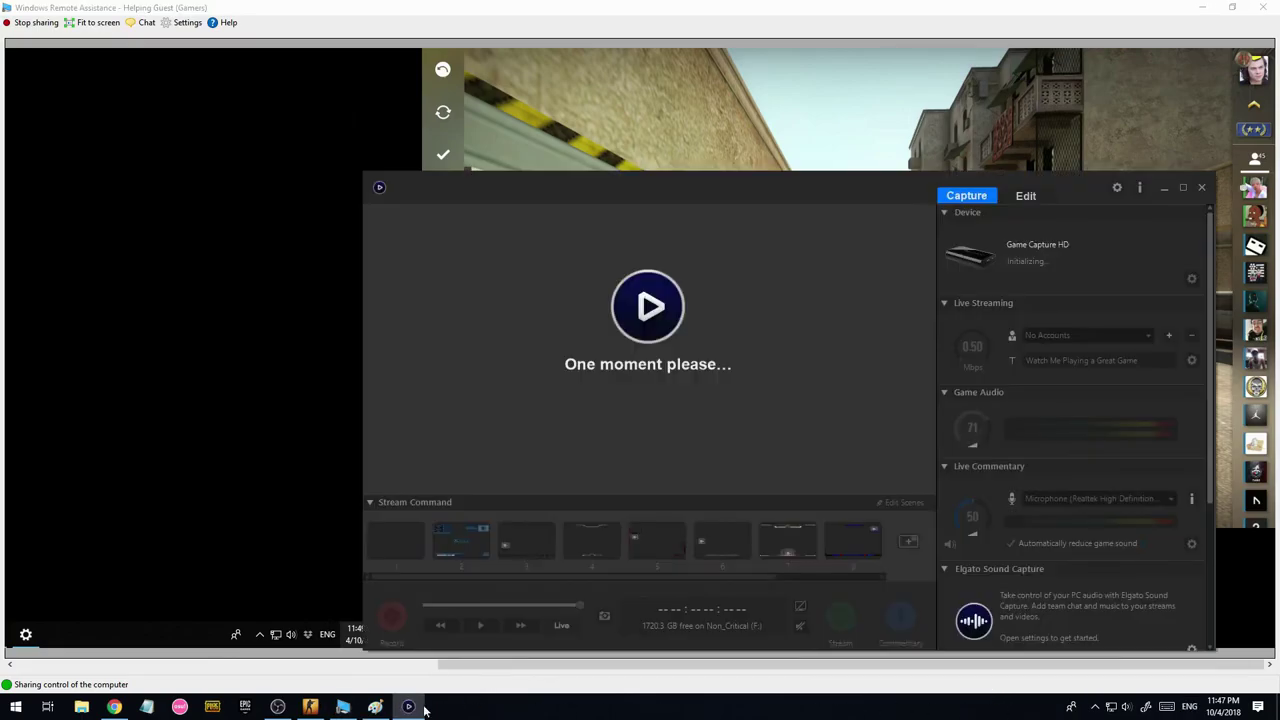
{"action": "left_click_drag", "start_coordinate": [747, 178], "coordinate": [549, 67]}
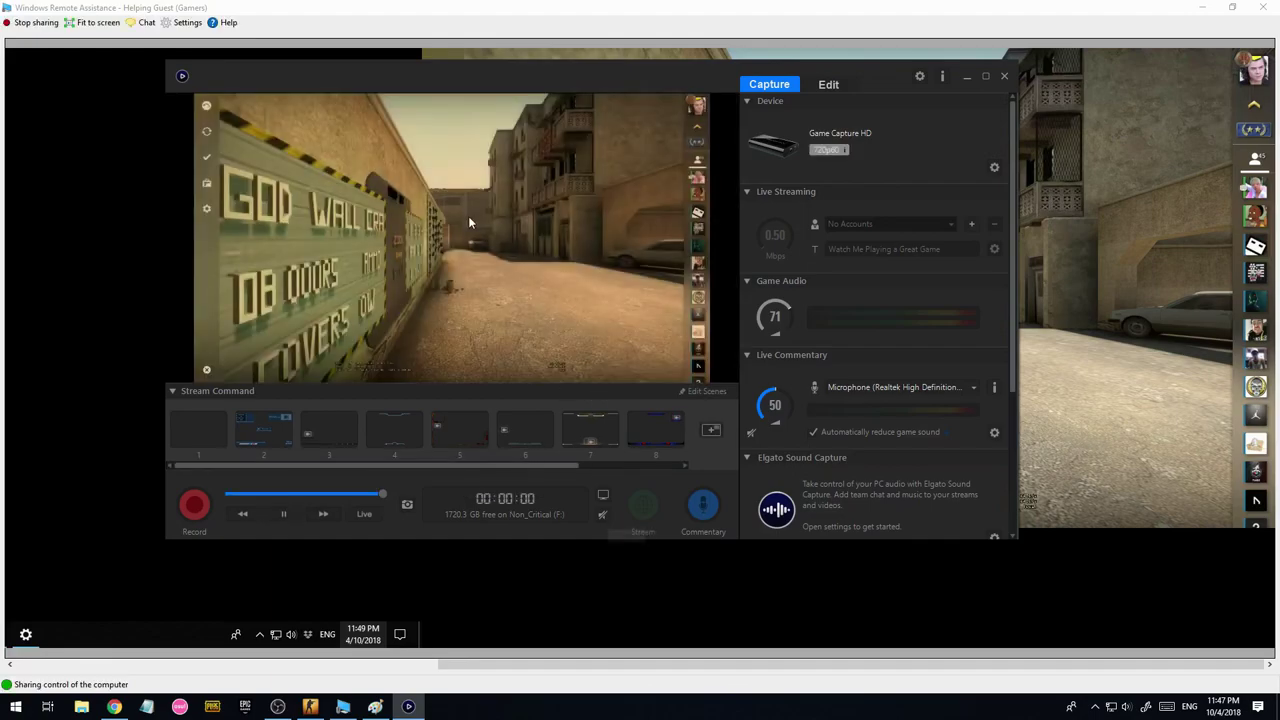
Switch OBS to the Desktop scene and minimize it to view the capture preview.
{"action": "left_click", "coordinate": [277, 707]}
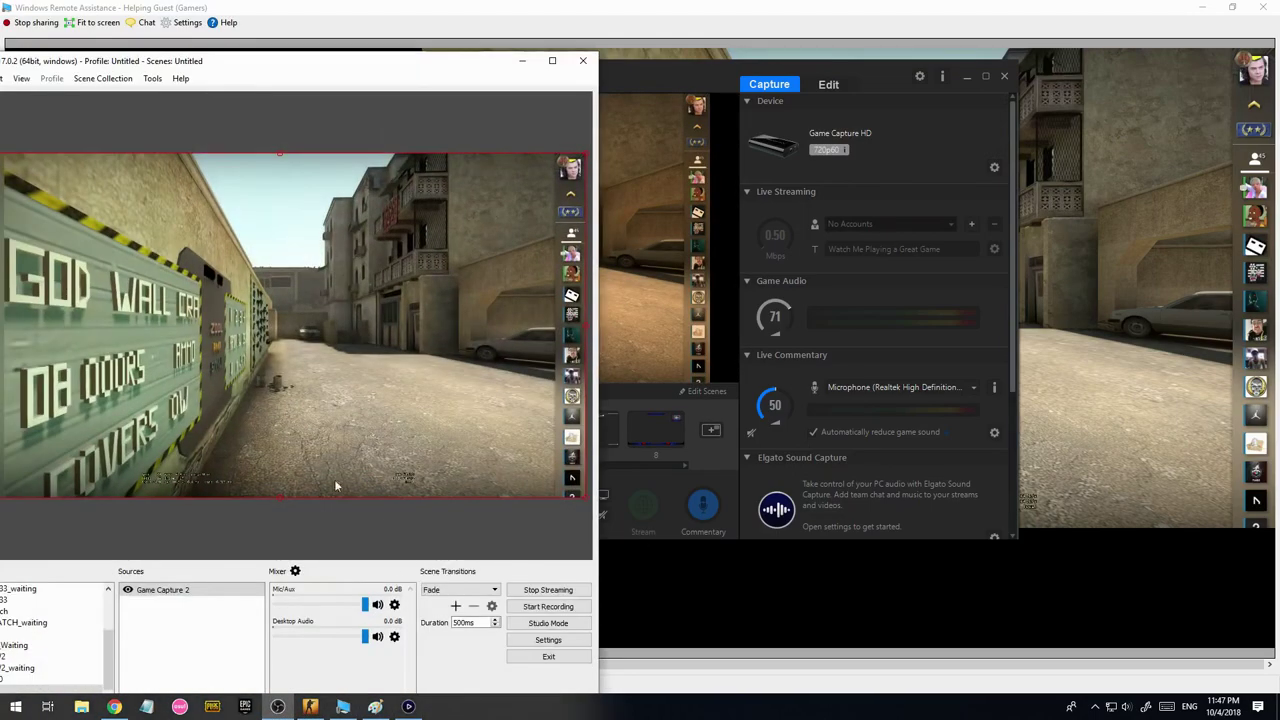
{"action": "scroll", "coordinate": [337, 594], "scroll_direction": "up", "scroll_amount": 3}
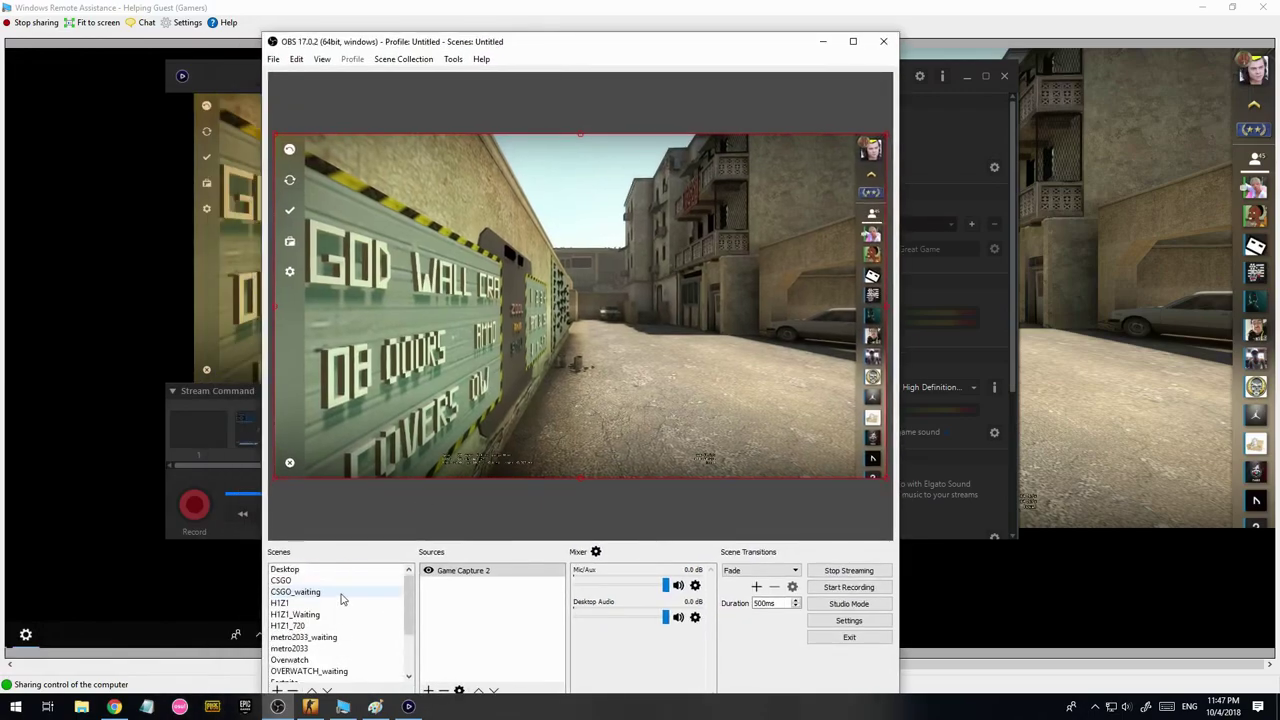
{"action": "left_click", "coordinate": [285, 569]}
{"action": "left_click", "coordinate": [820, 44]}
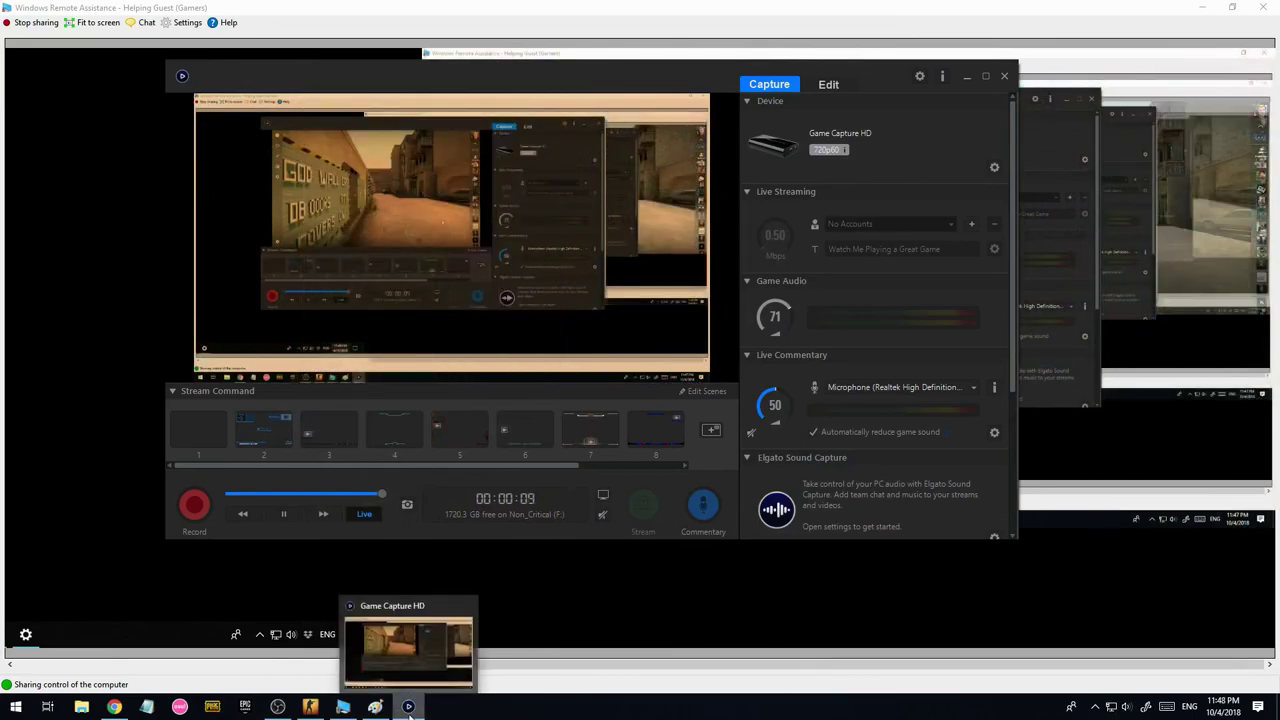
Switch OBS to the TEST scene and minimize it to show Game Capture HD.
{"action": "left_click", "coordinate": [280, 707]}
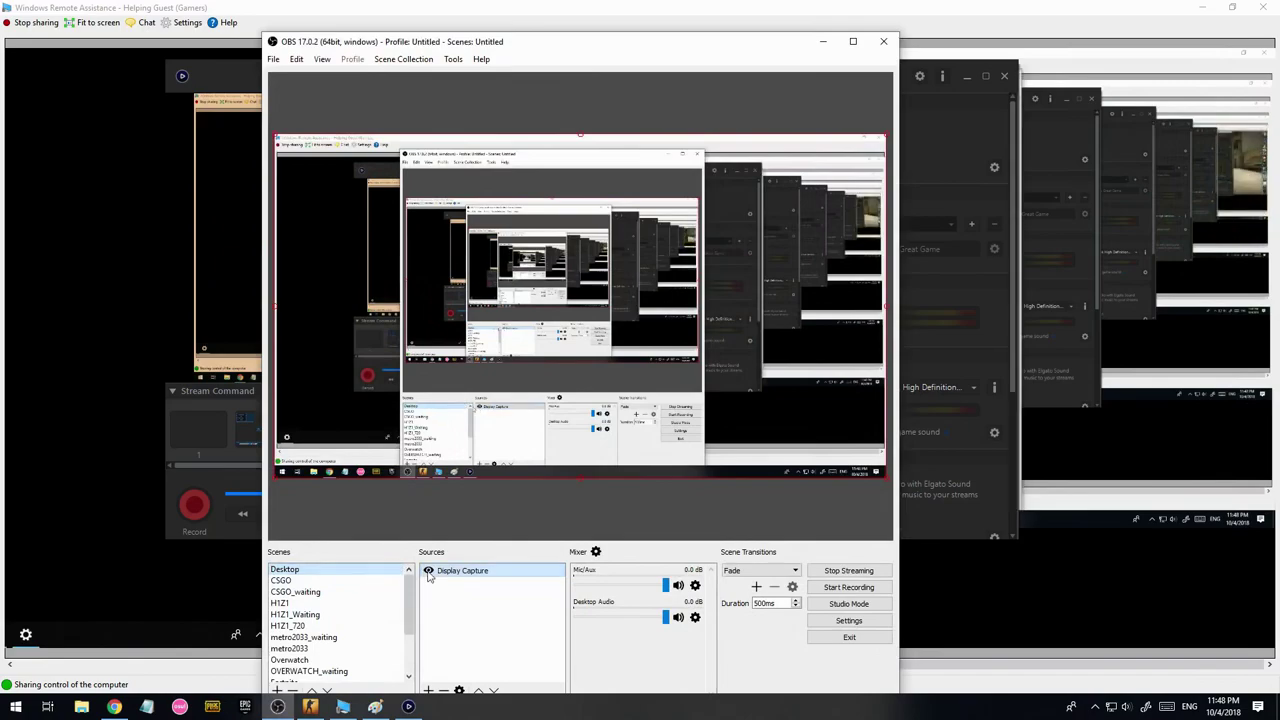
{"action": "left_click_drag", "start_coordinate": [592, 42], "coordinate": [567, 11]}
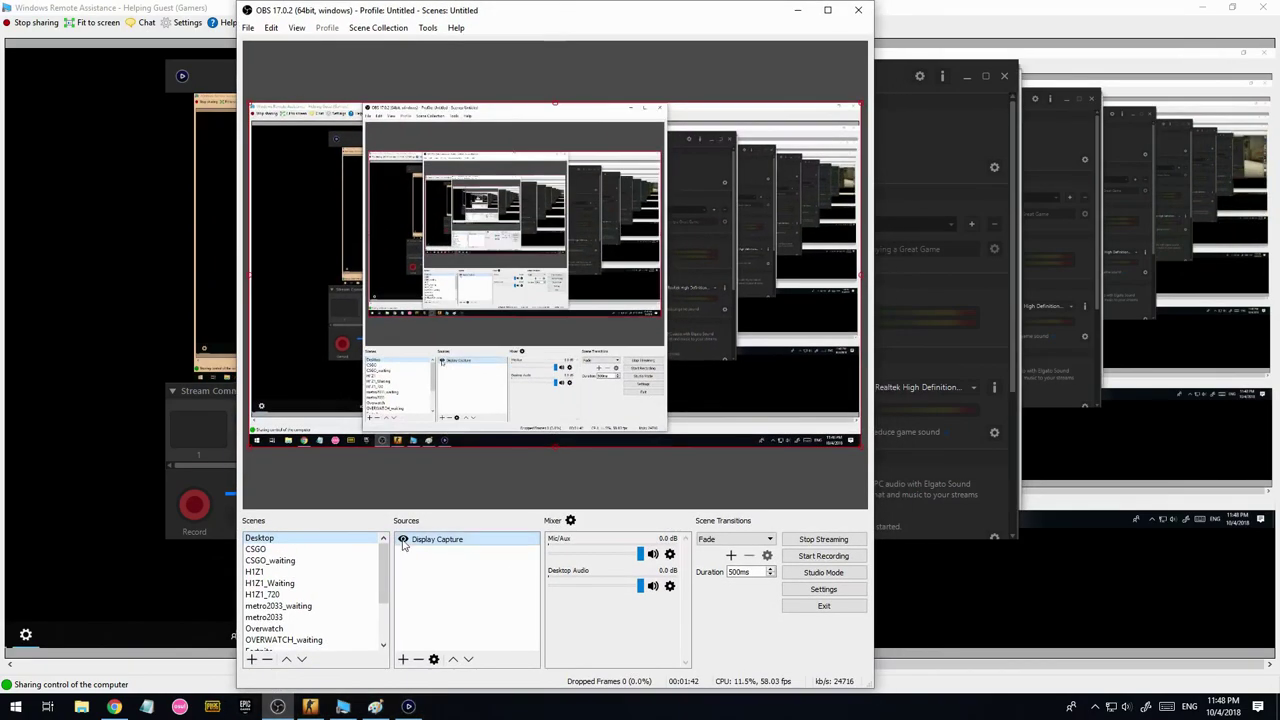
{"action": "scroll", "coordinate": [380, 560], "scroll_direction": "down", "scroll_amount": 2}
{"action": "left_click", "coordinate": [256, 640]}
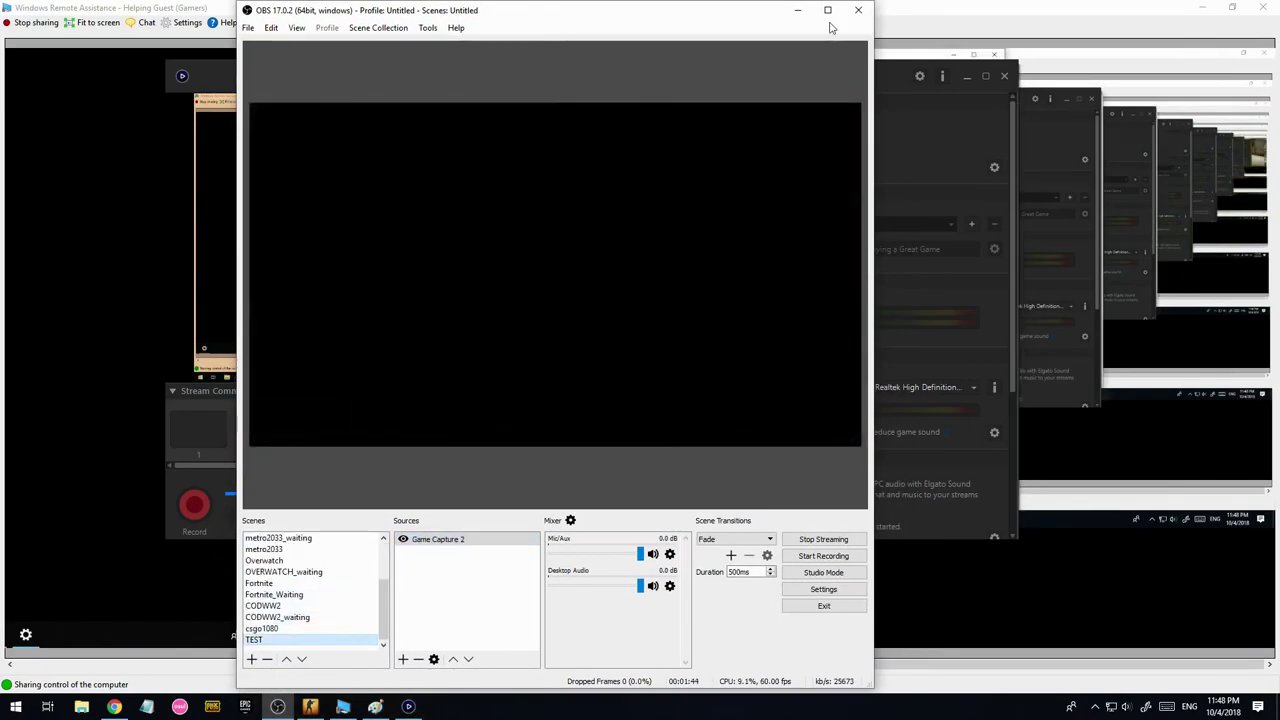
{"action": "left_click", "coordinate": [797, 11]}
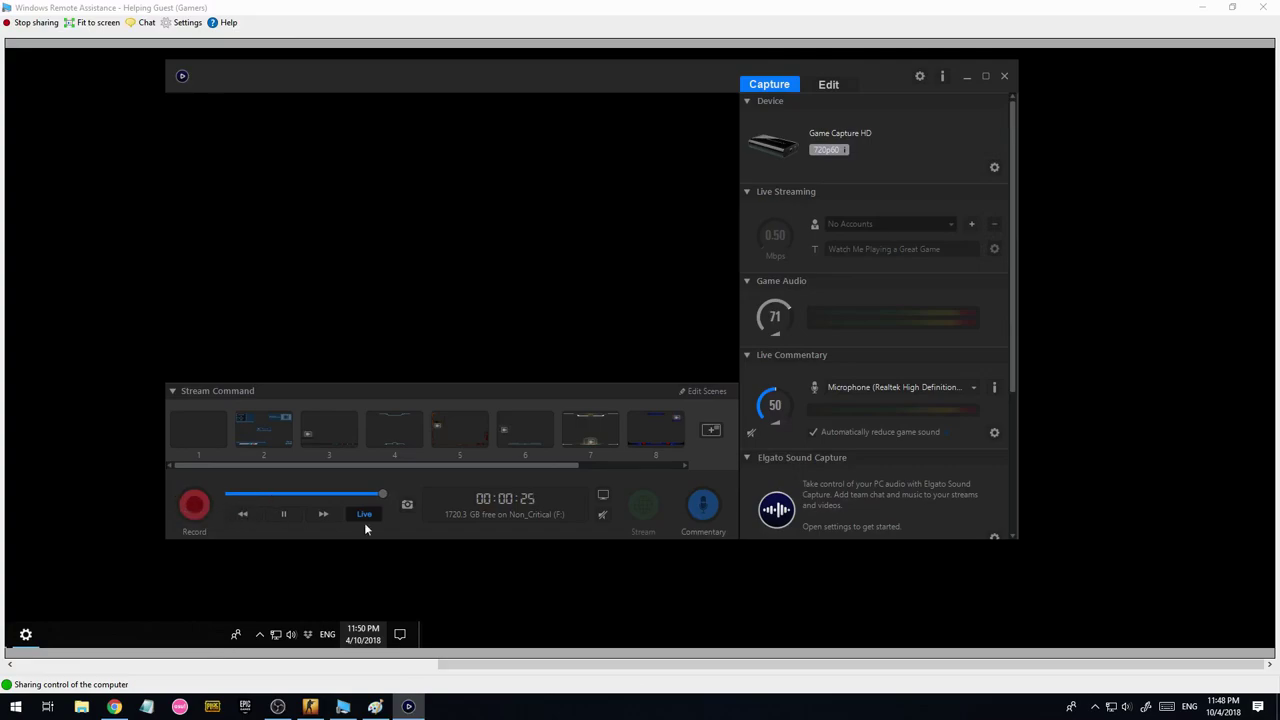
Connect the big box to the small box, then add a wide top-right rectangle split vertically.
{"action": "left_click", "coordinate": [375, 706]}
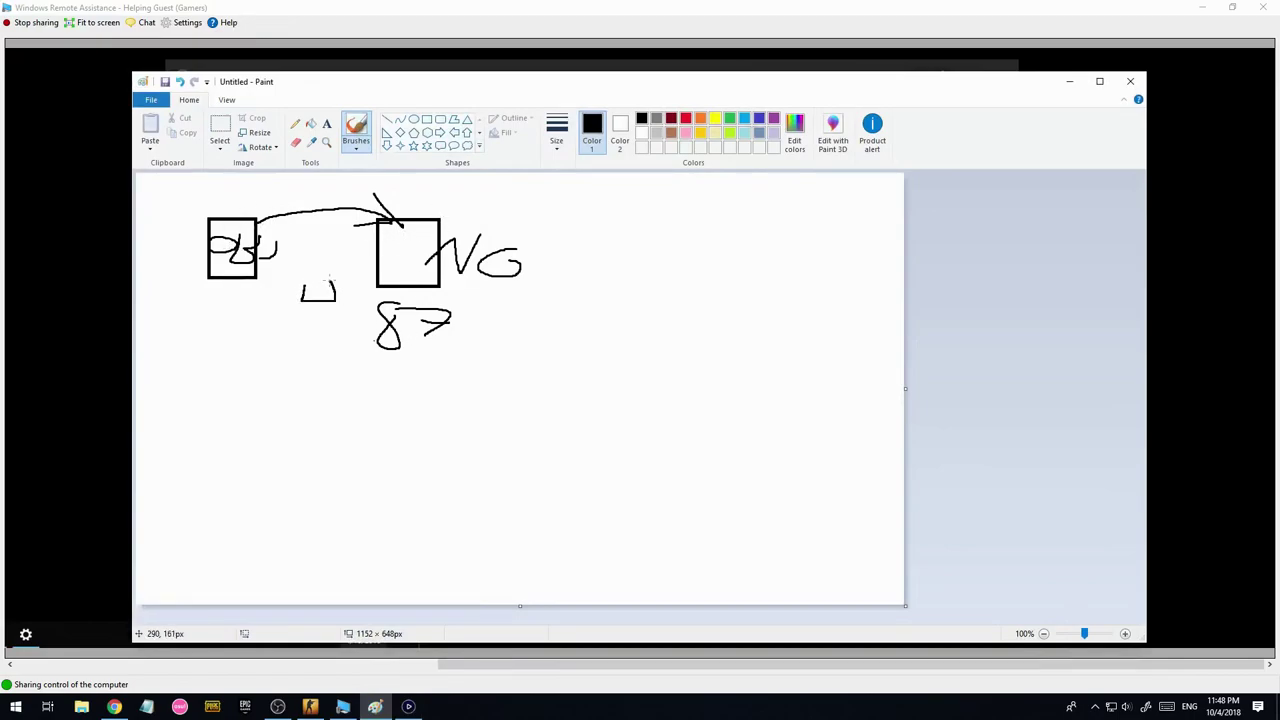
{"action": "mouse_move", "coordinate": [389, 270]}
{"action": "left_mouse_down"}
{"action": "mouse_move", "coordinate": [323, 299]}
{"action": "mouse_move", "coordinate": [335, 309]}
{"action": "left_mouse_up"}
{"action": "left_click", "coordinate": [427, 119]}
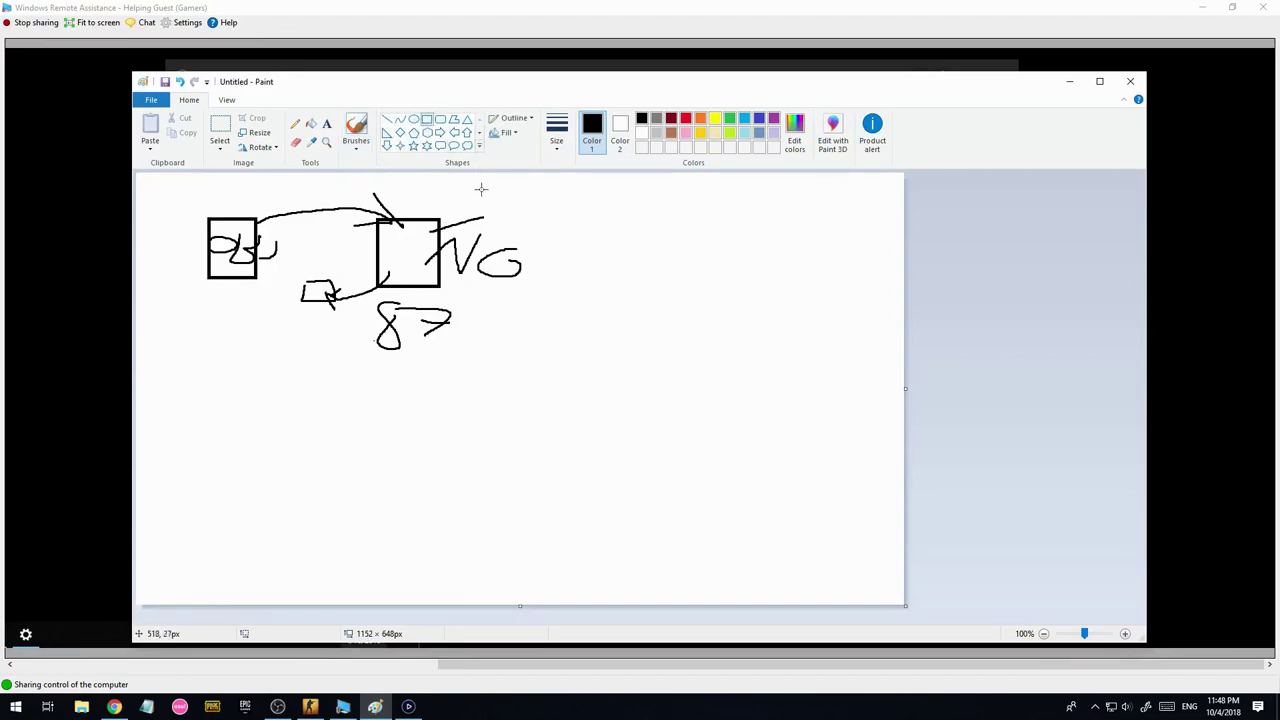
{"action": "left_click_drag", "start_coordinate": [489, 182], "coordinate": [657, 229]}
{"action": "left_click", "coordinate": [387, 119]}
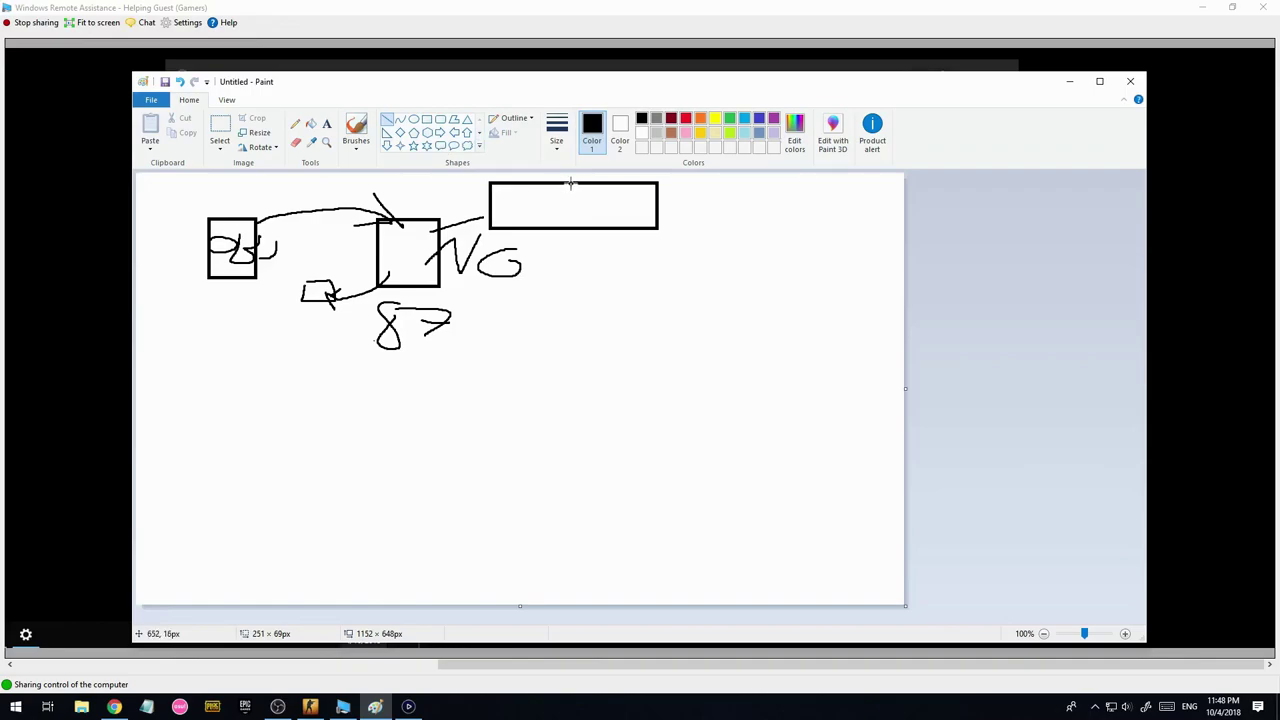
{"action": "left_click_drag", "start_coordinate": [570, 182], "coordinate": [570, 236]}
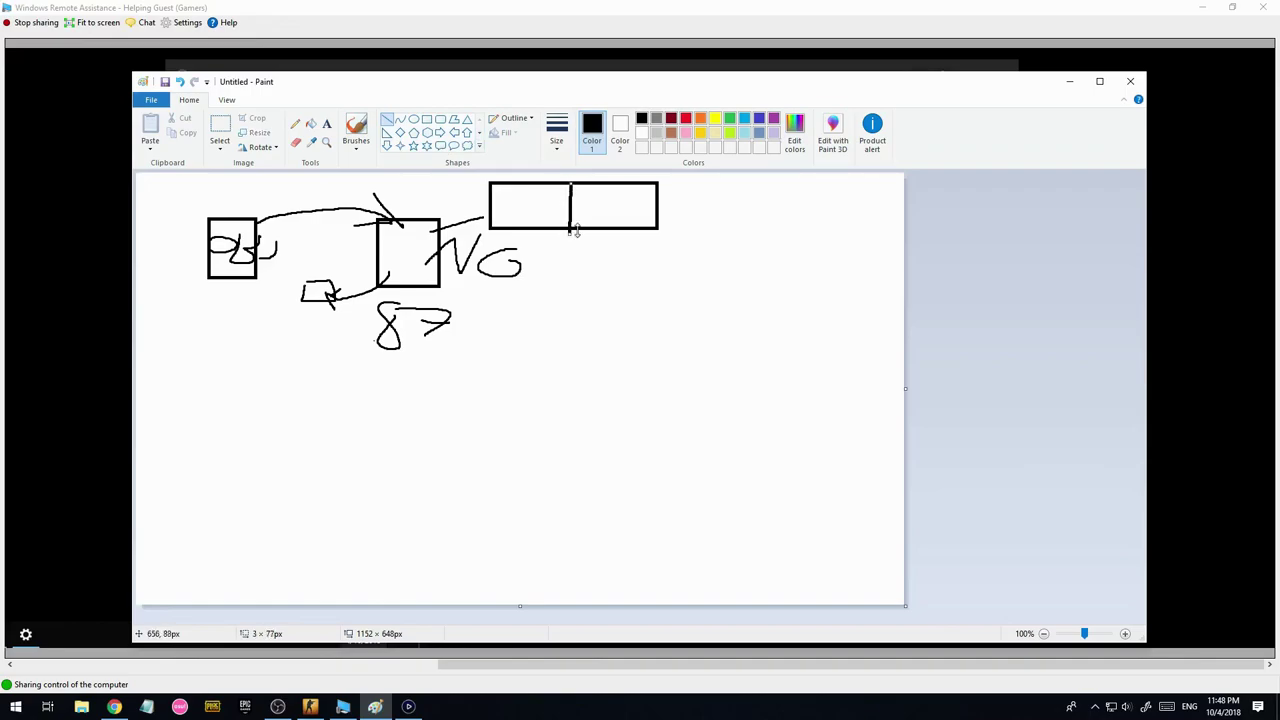
Draw a thin curve from the split box to the small box, outline the small box, and minimize Paint.
{"action": "left_click", "coordinate": [295, 123]}
{"action": "mouse_move", "coordinate": [616, 212]}
{"action": "left_mouse_down"}
{"action": "mouse_move", "coordinate": [603, 257]}
{"action": "mouse_move", "coordinate": [403, 364]}
{"action": "mouse_move", "coordinate": [308, 304]}
{"action": "mouse_move", "coordinate": [324, 284]}
{"action": "mouse_move", "coordinate": [306, 293]}
{"action": "mouse_move", "coordinate": [251, 266]}
{"action": "mouse_move", "coordinate": [251, 289]}
{"action": "mouse_move", "coordinate": [303, 262]}
{"action": "left_mouse_up"}
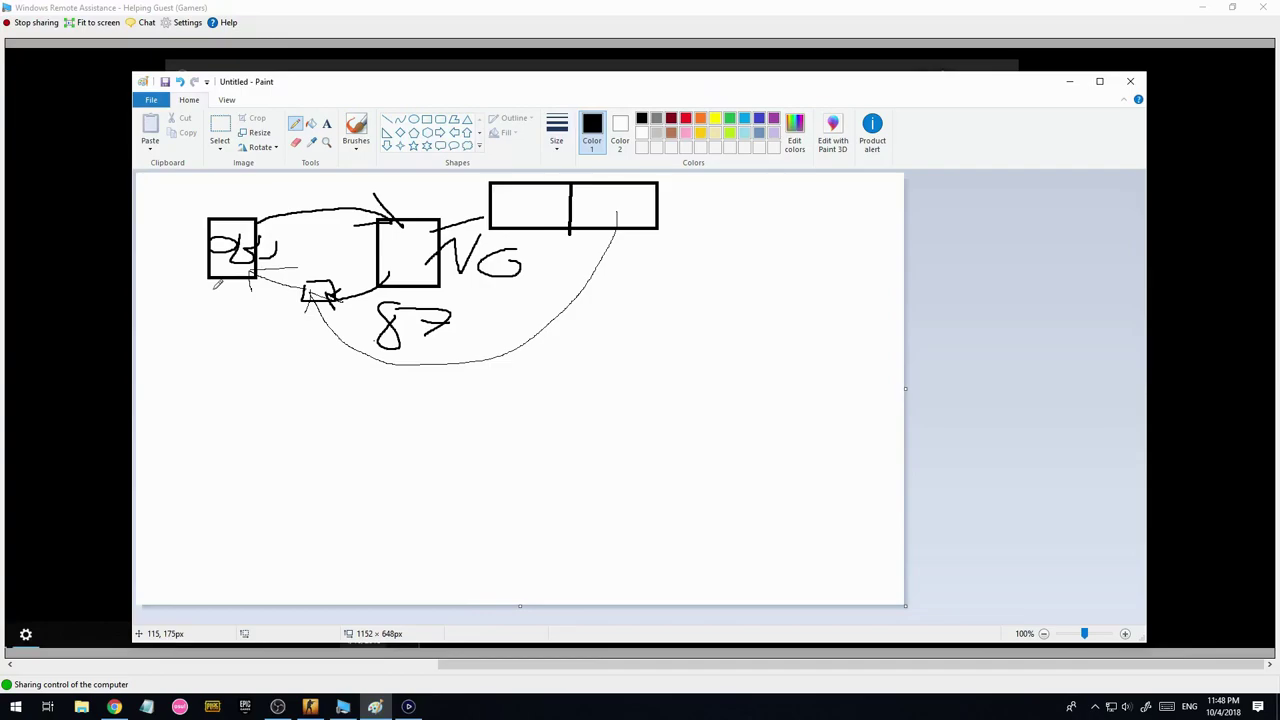
{"action": "mouse_move", "coordinate": [216, 285]}
{"action": "left_mouse_down"}
{"action": "mouse_move", "coordinate": [249, 291]}
{"action": "mouse_move", "coordinate": [247, 313]}
{"action": "mouse_move", "coordinate": [209, 311]}
{"action": "mouse_move", "coordinate": [228, 287]}
{"action": "left_mouse_up"}
{"action": "left_click", "coordinate": [1069, 81]}
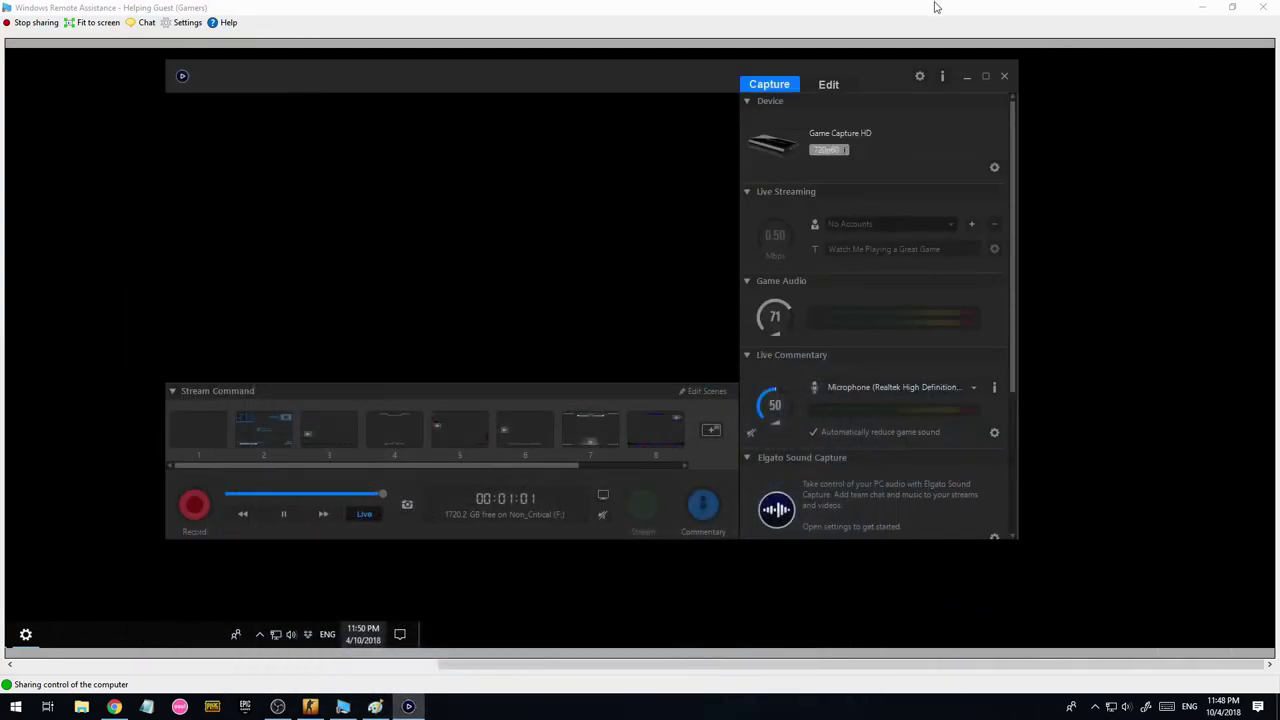